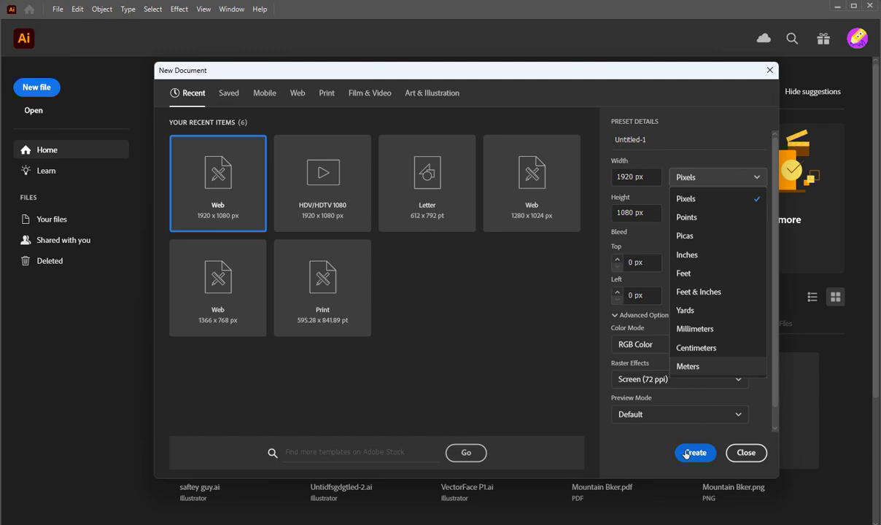
- Discard the open new-document setup and start a fresh one with inches as the unit
click(733, 457)
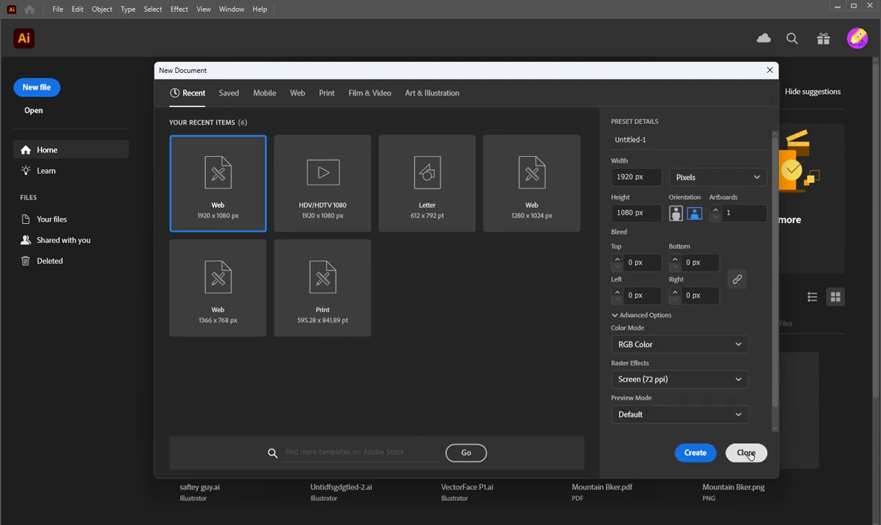
click(747, 454)
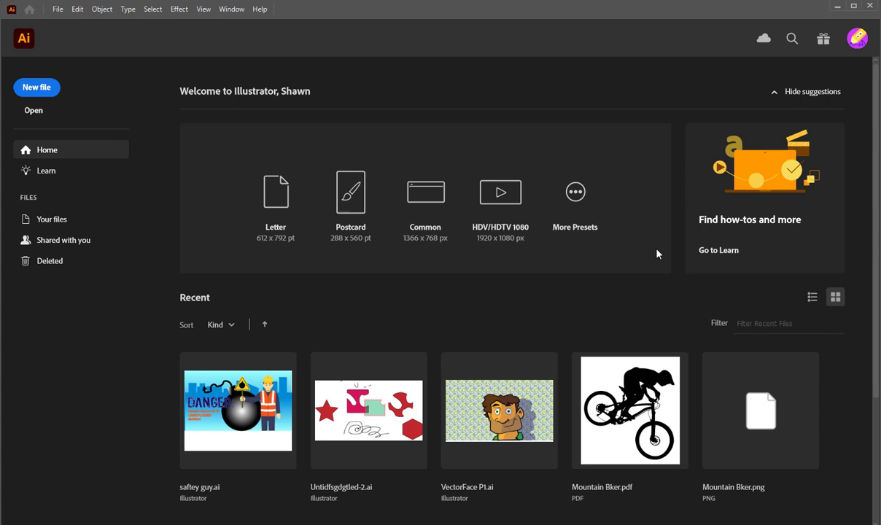
click(35, 89)
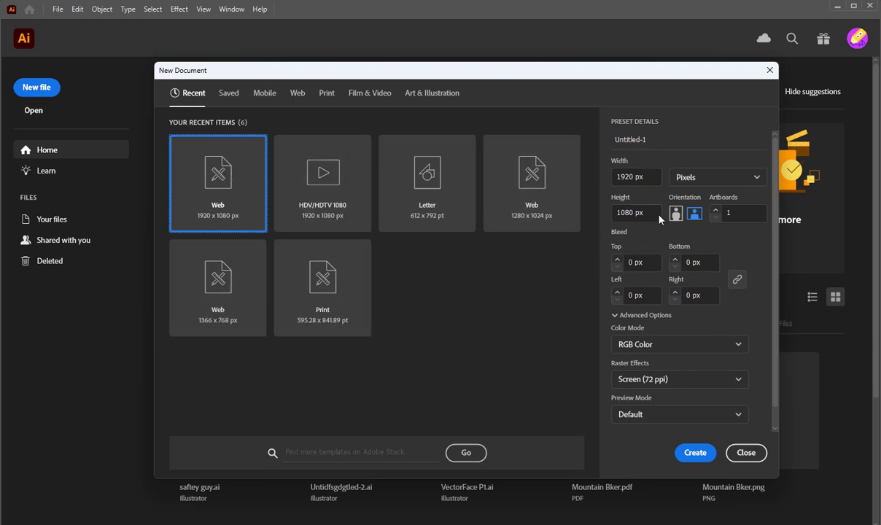
click(693, 182)
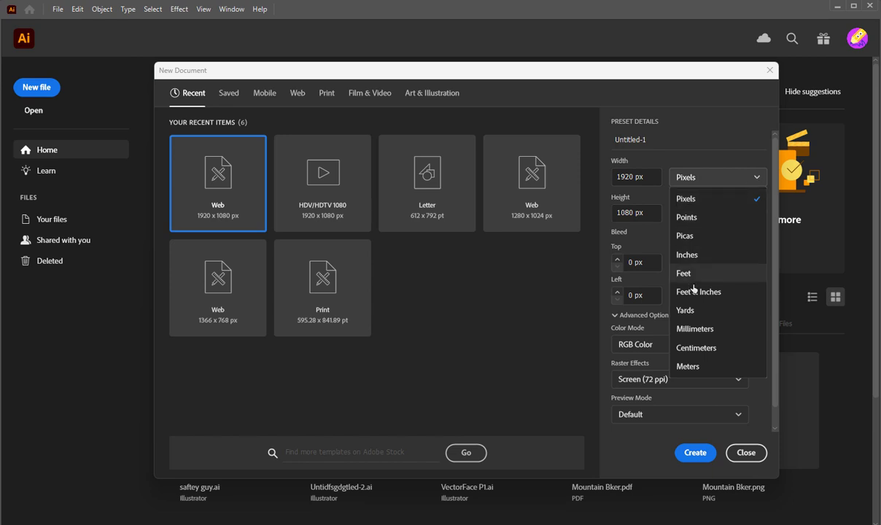
click(688, 254)
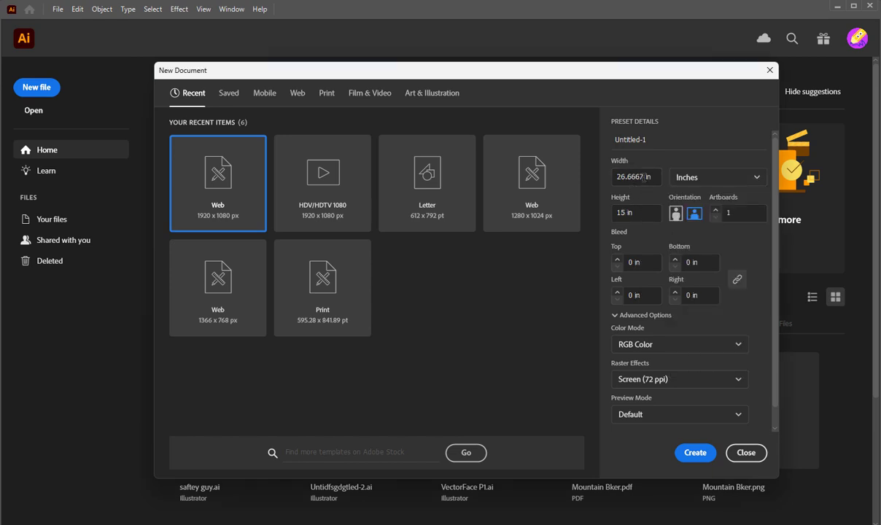
- Set the document's width and height to 2 in each and create it
click(643, 178)
drag(641, 176, 580, 191)
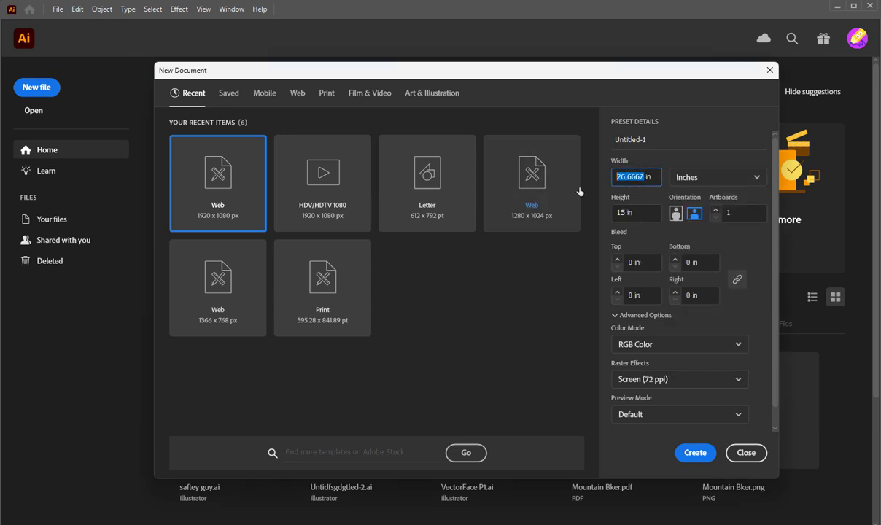
text(2)
drag(625, 212, 613, 213)
text(2)
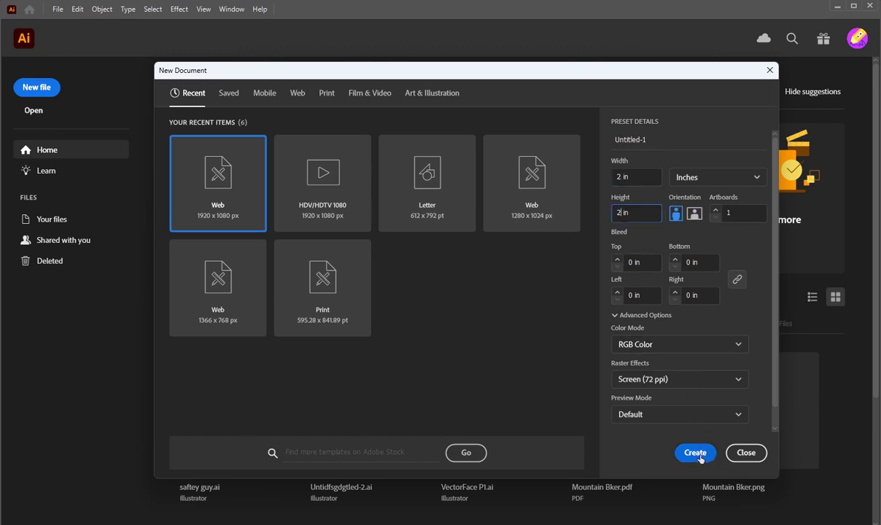
click(701, 458)
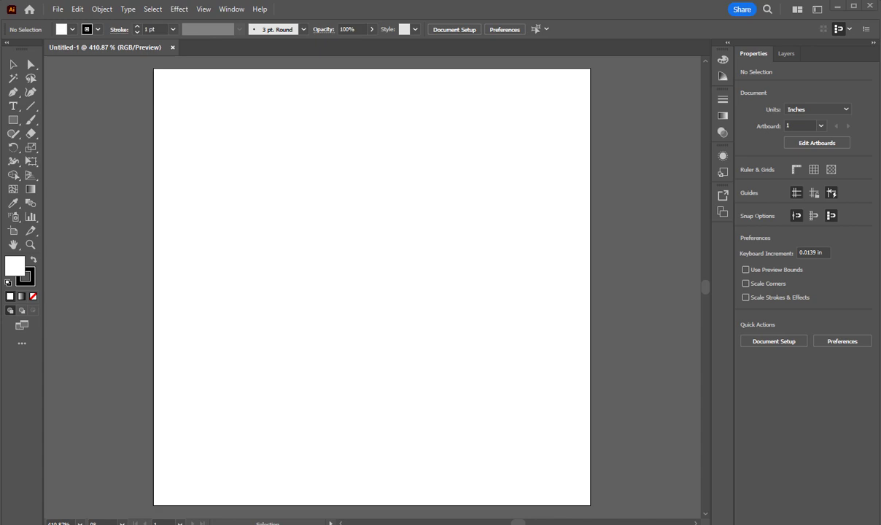
- Place the grid image images.png from the COM folder onto the artboard as a linked file
key(alt+Tab)
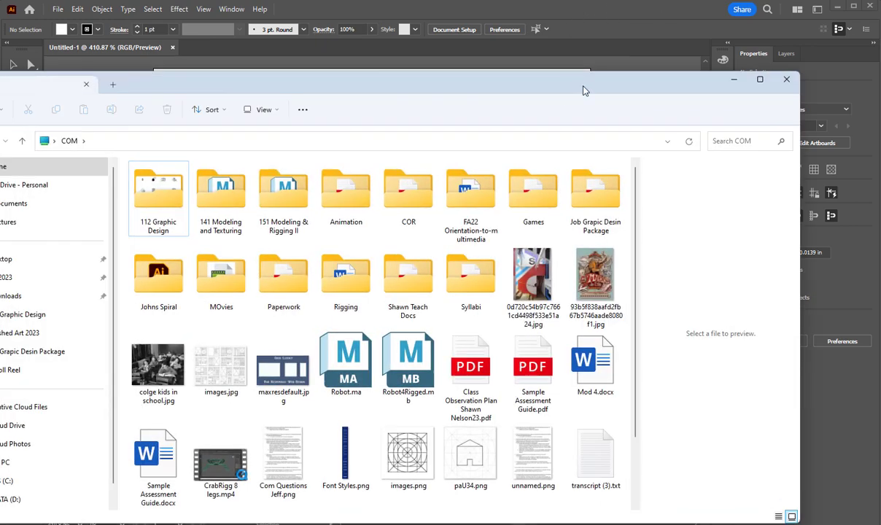
drag(583, 90, 880, 90)
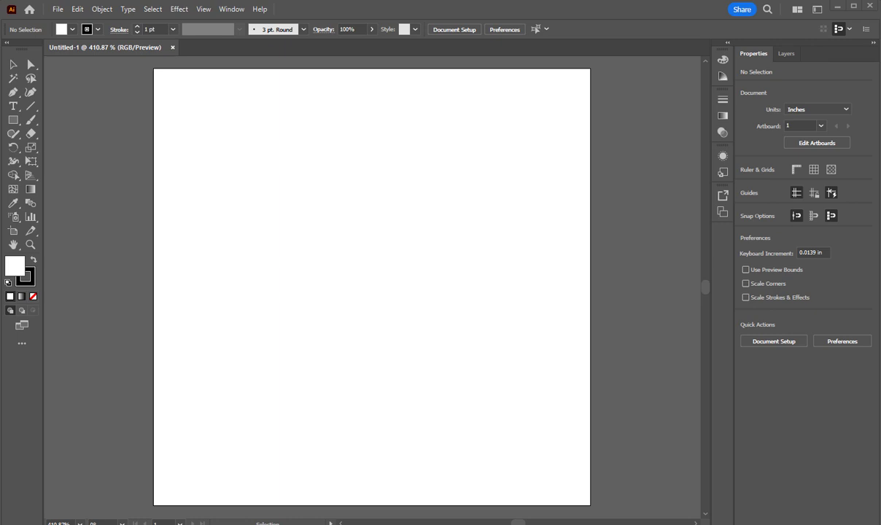
drag(582, 344, 357, 271)
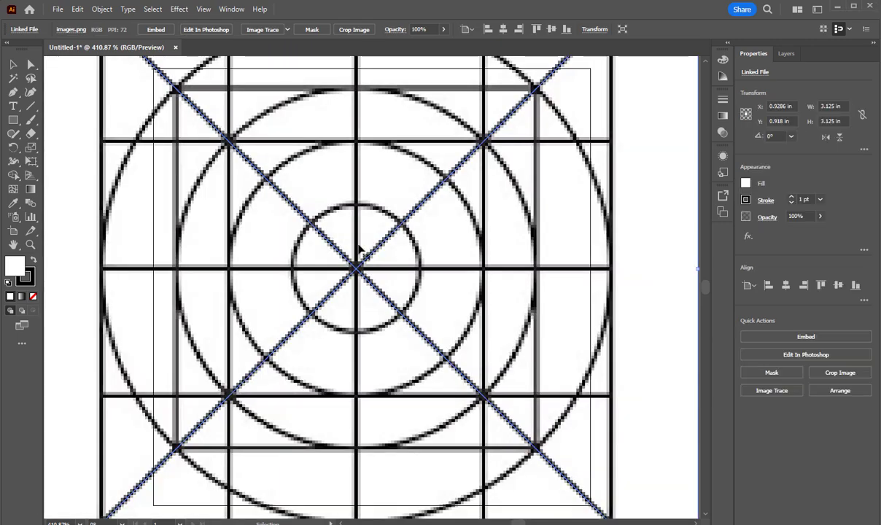
- Scale and reposition the linked grid image so its edges match the 2 in artboard, keeping it square
drag(183, 90, 323, 351)
drag(427, 441, 262, 162)
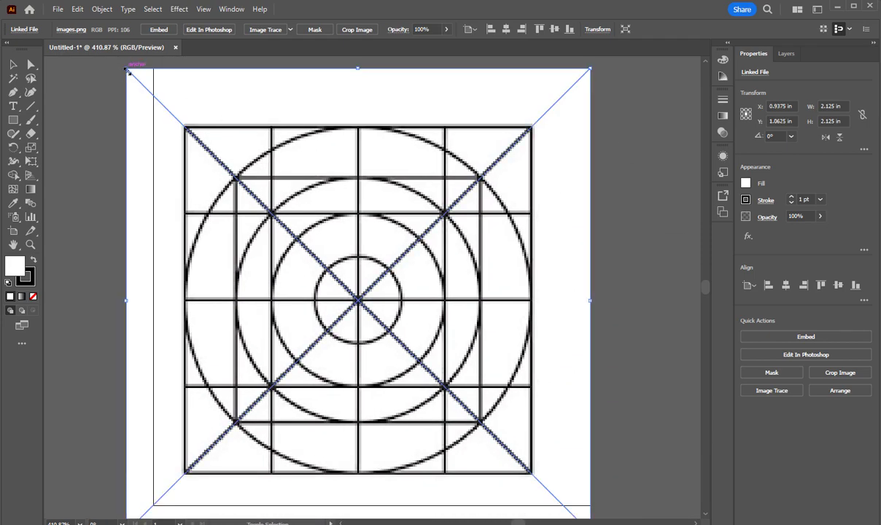
drag(126, 69, 171, 136)
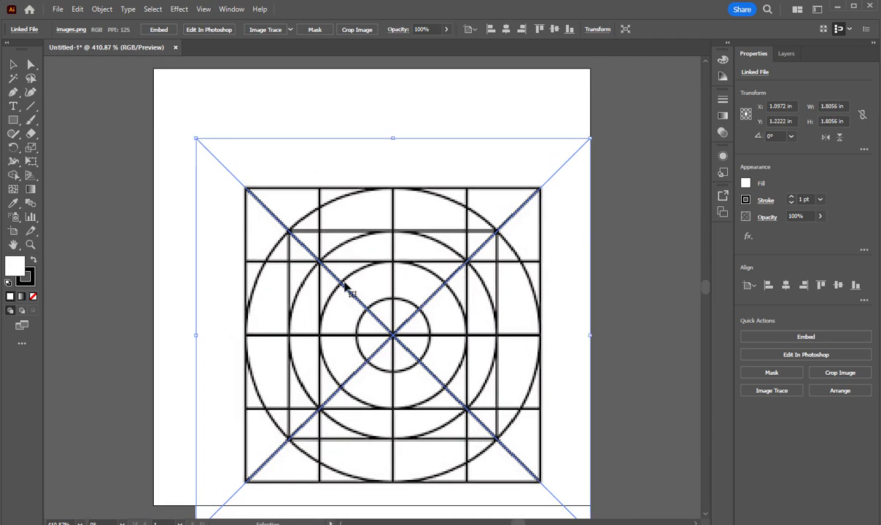
drag(392, 335, 350, 265)
drag(548, 462, 590, 504)
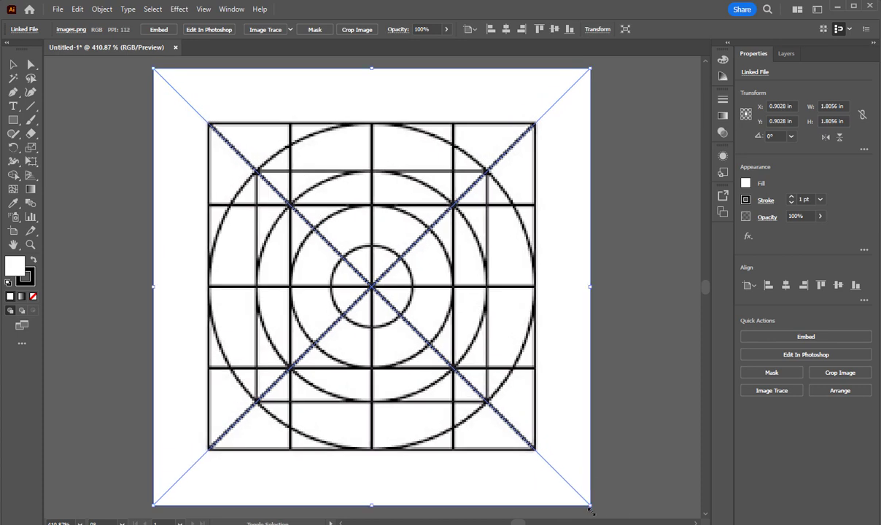
click(639, 317)
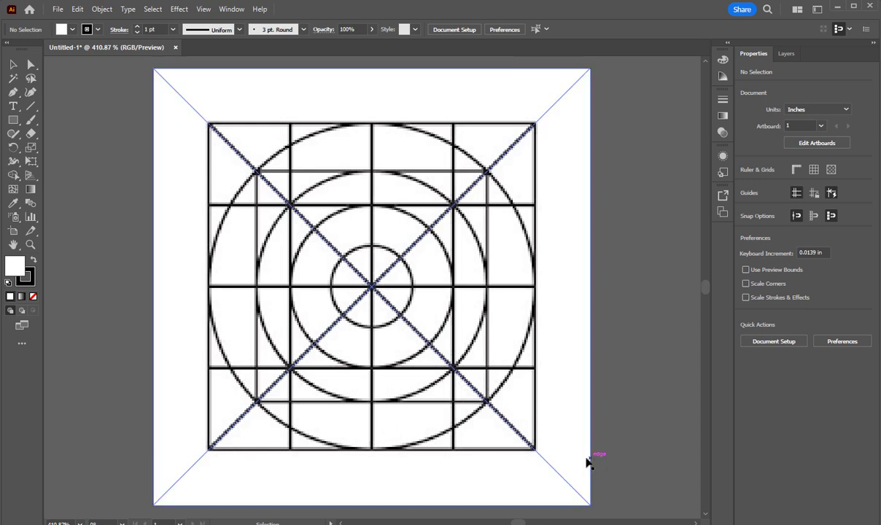
click(577, 462)
click(686, 465)
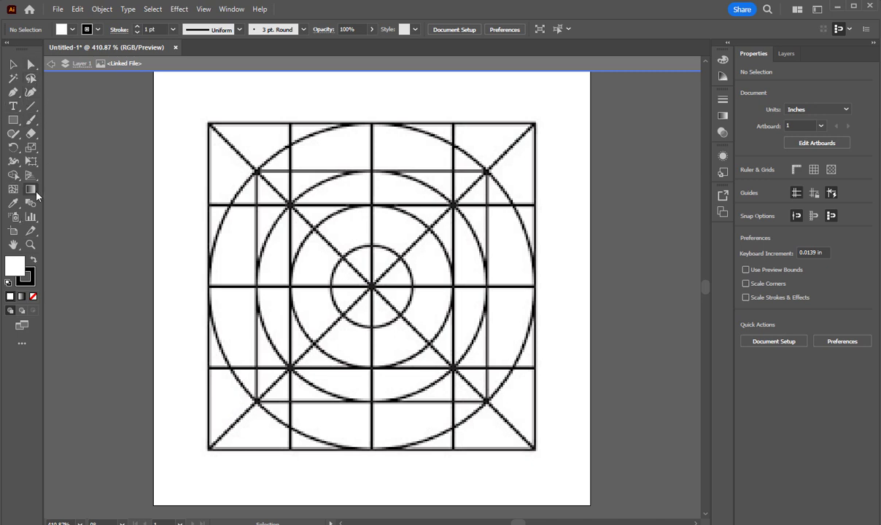
- Draw a square about 1.5 in wide outward from the grid's centre, tracing its outermost square
click(14, 125)
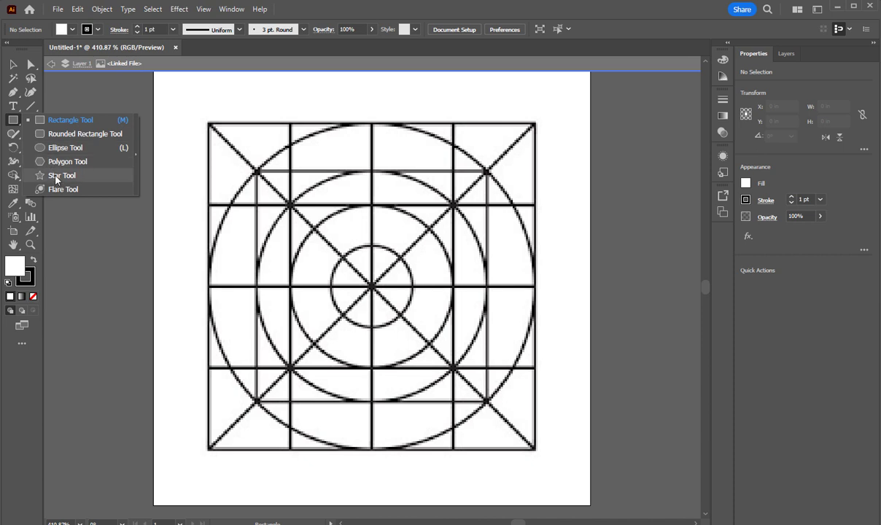
click(65, 120)
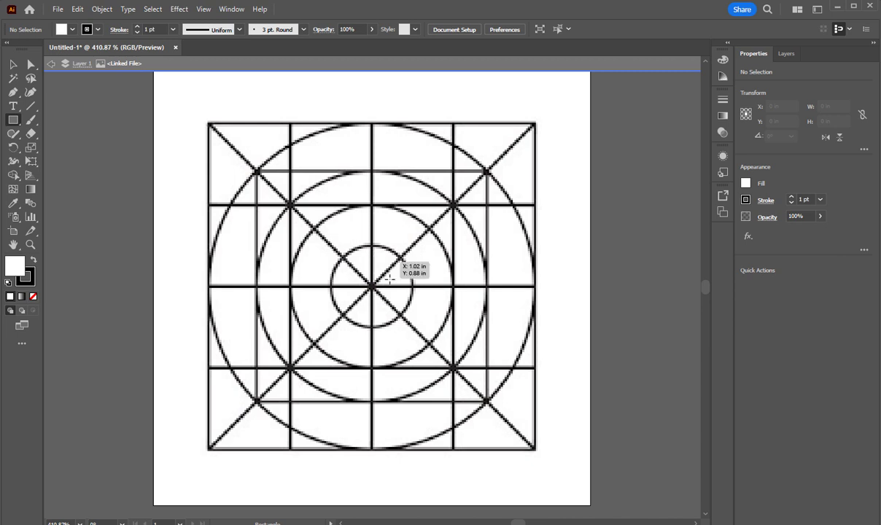
drag(371, 286, 290, 237)
key(ctrl+z)
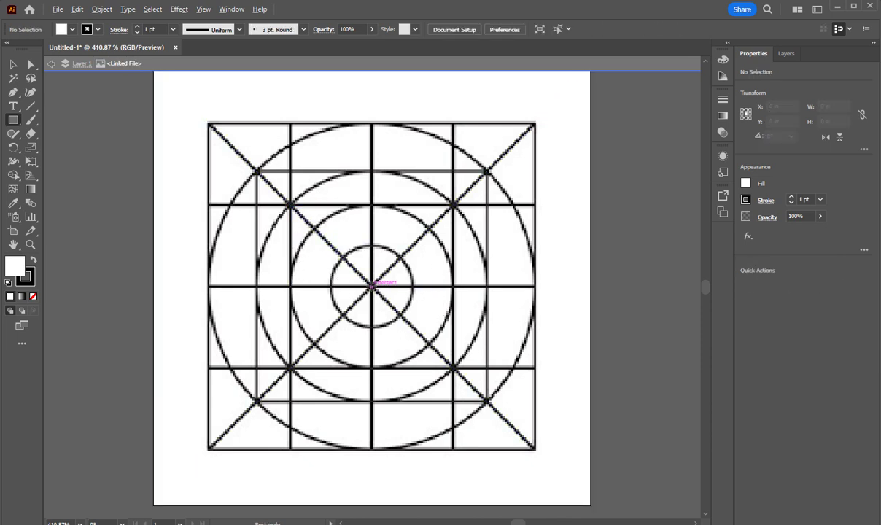
drag(371, 285, 211, 122)
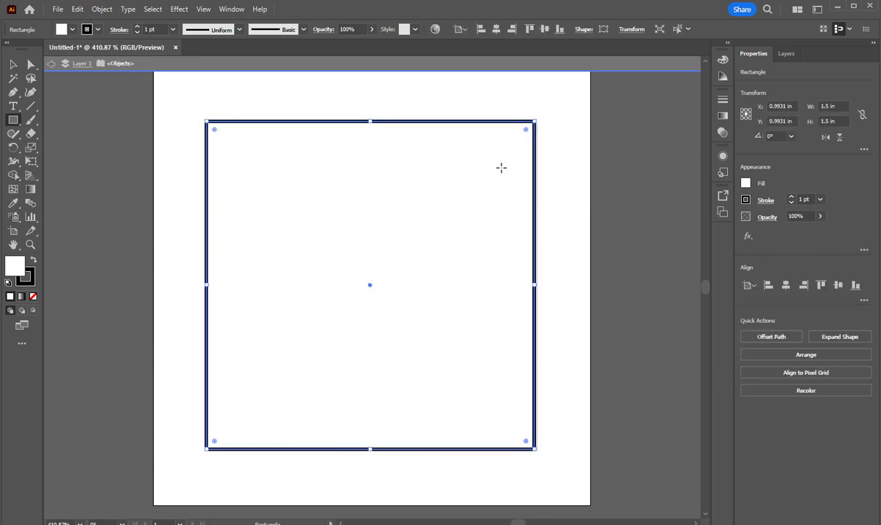
- Remove the fill from the outer square, leaving only its stroke
click(72, 30)
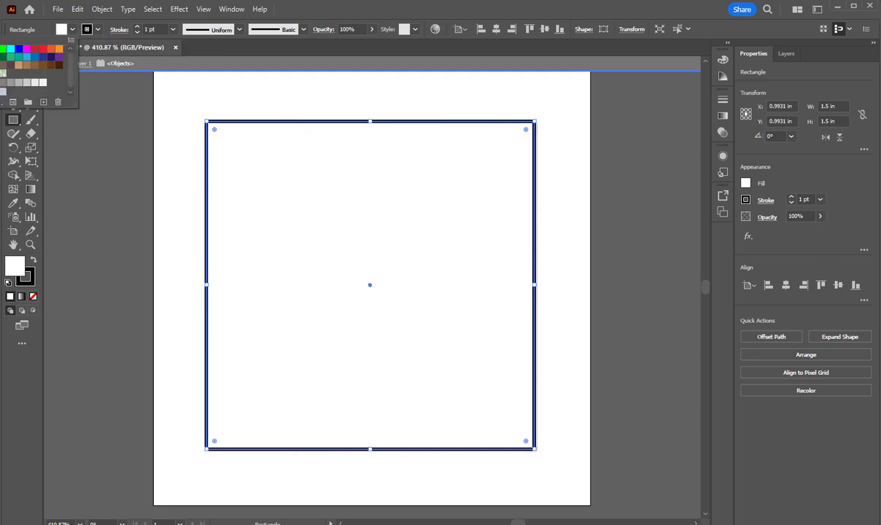
key(slash)
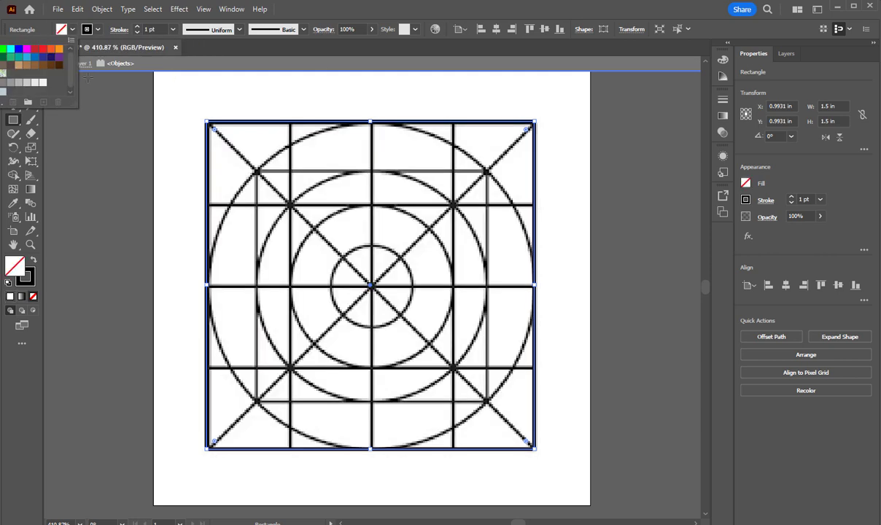
click(513, 13)
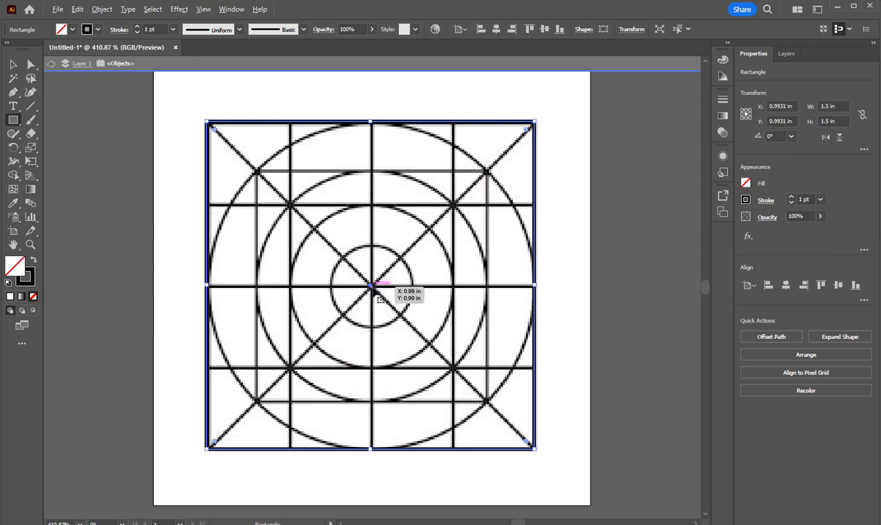
- Trace the grid's two inner squares from the centre, about 1.08 in and 0.75 in wide, and hide the linked grid image
mouse_move(370, 285)
mouse_down()
mouse_move(376, 291)
mouse_move(253, 170)
mouse_up()
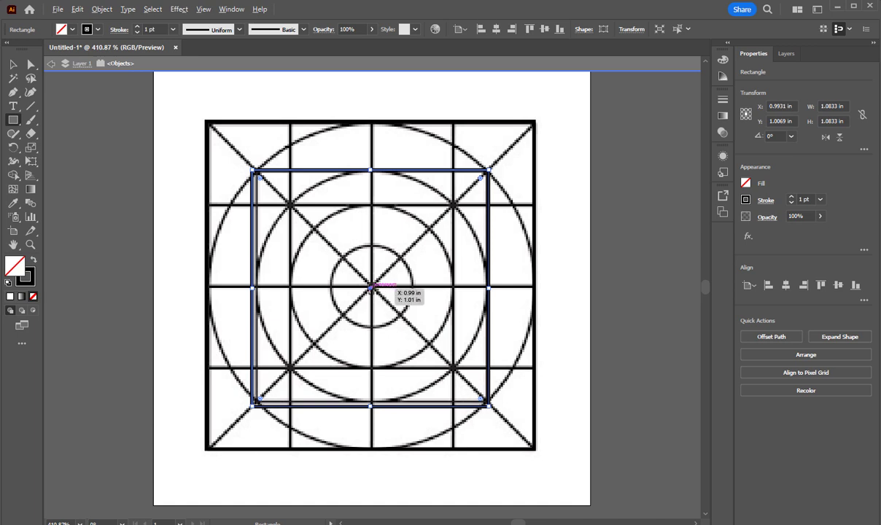
drag(371, 287, 289, 248)
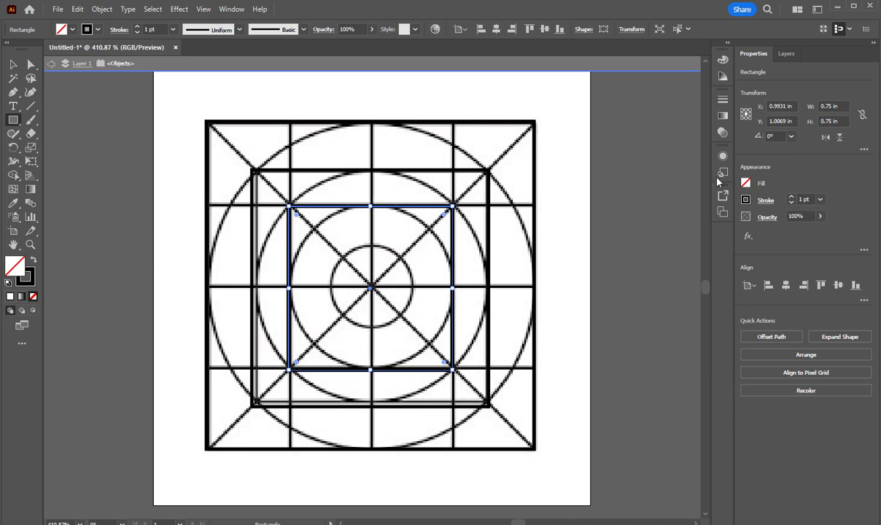
click(786, 54)
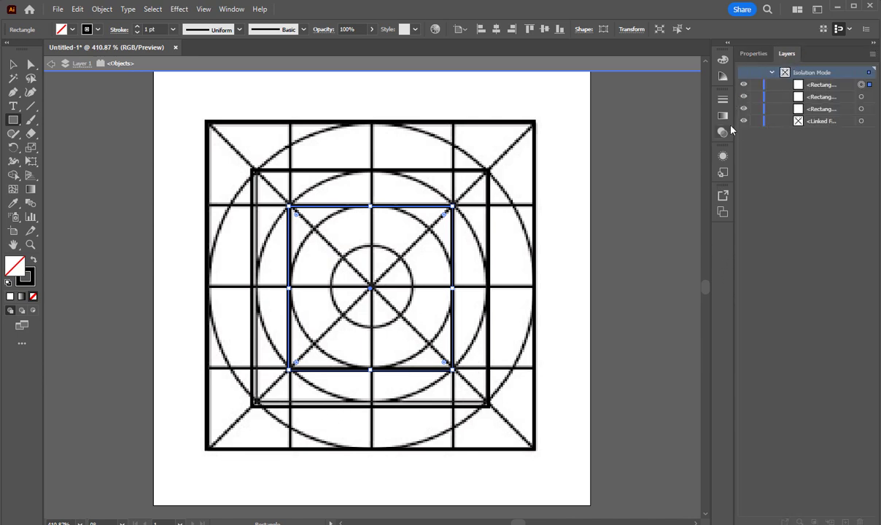
click(744, 121)
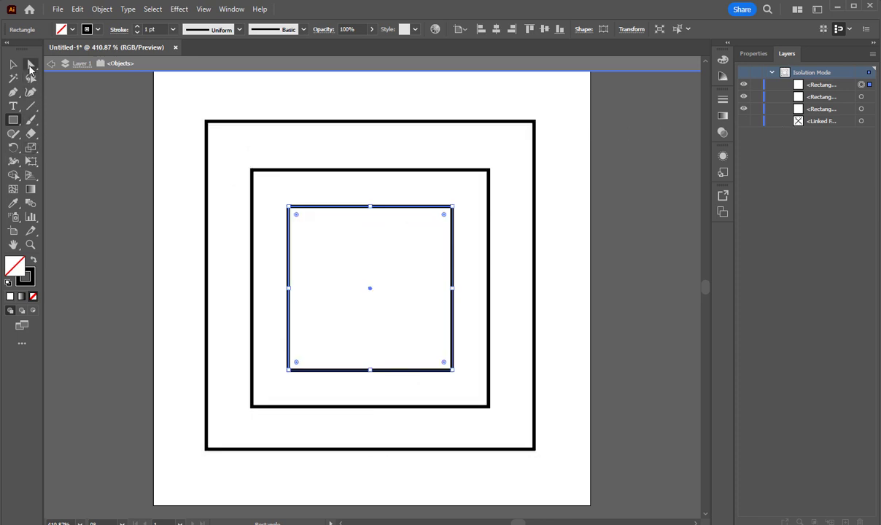
- Try to align the three squares by their selected anchor points on the horizontal and vertical centres
click(30, 65)
click(745, 55)
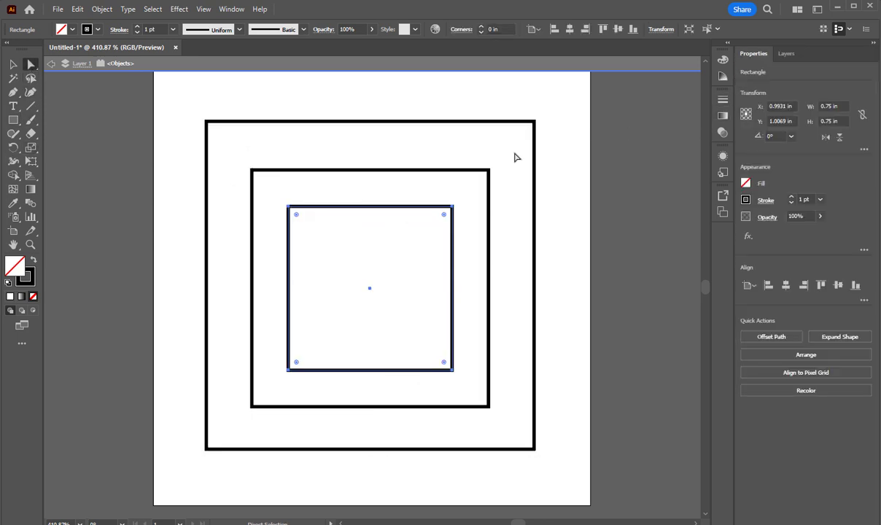
drag(194, 102, 444, 467)
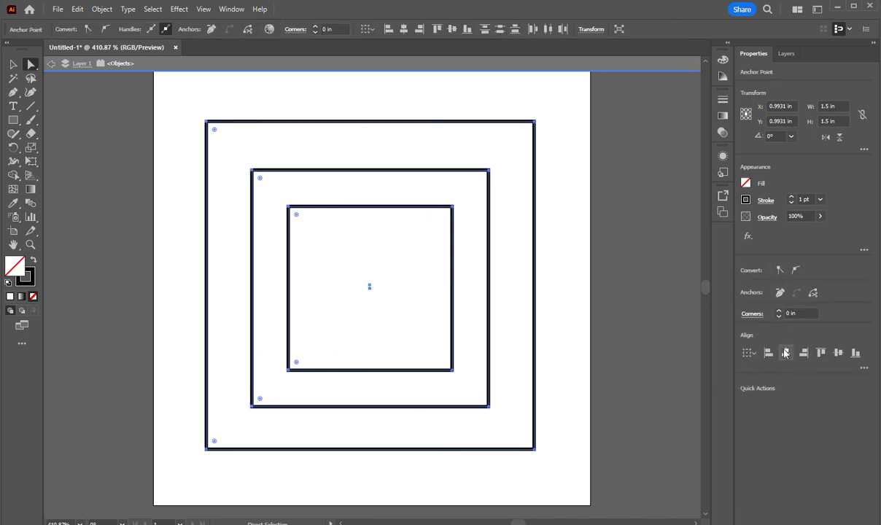
click(785, 353)
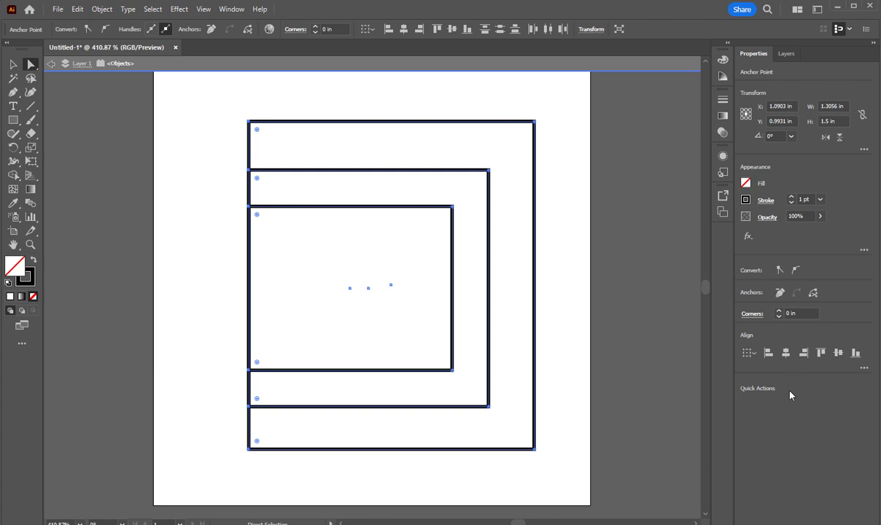
key(ctrl+z)
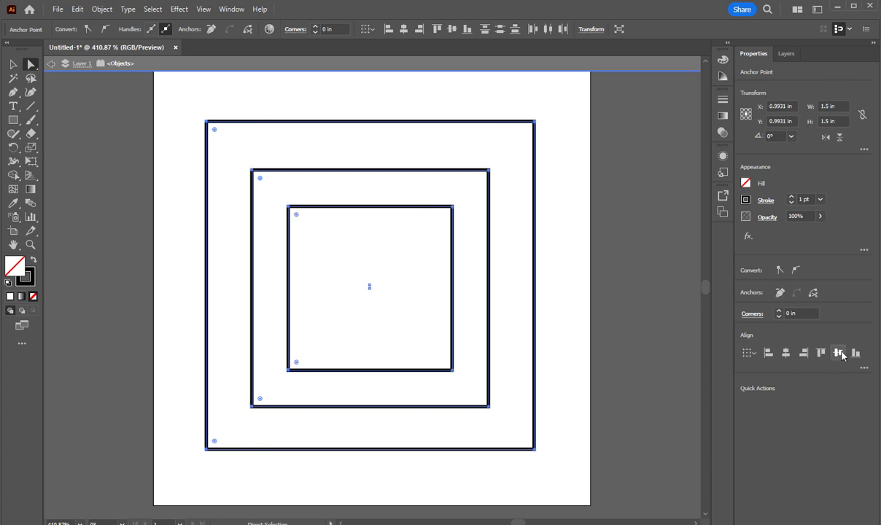
click(839, 353)
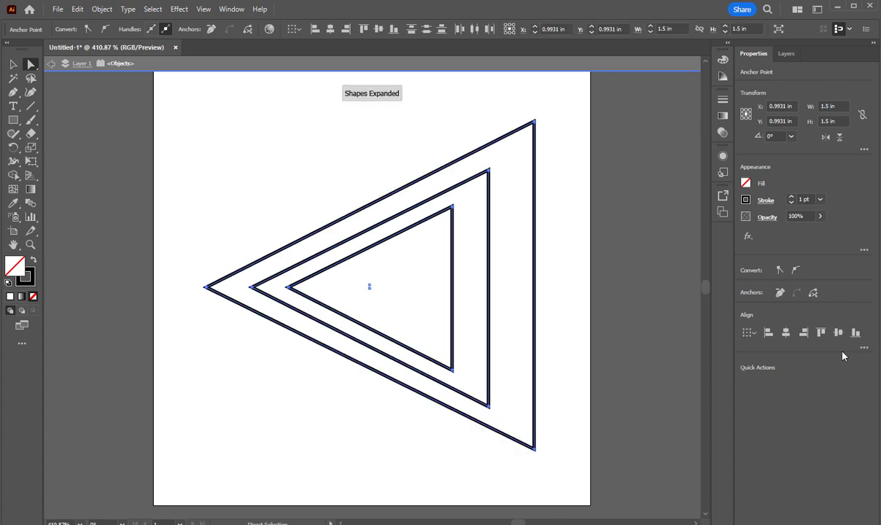
key(ctrl+z)
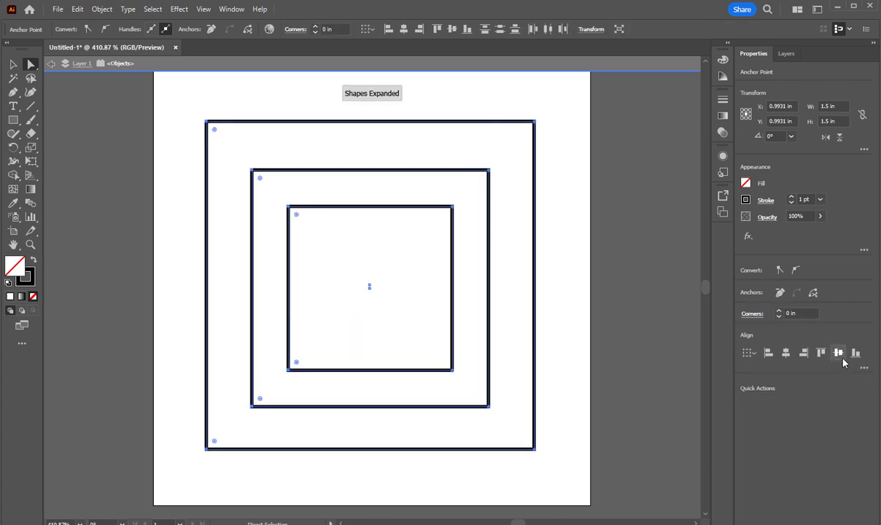
click(615, 341)
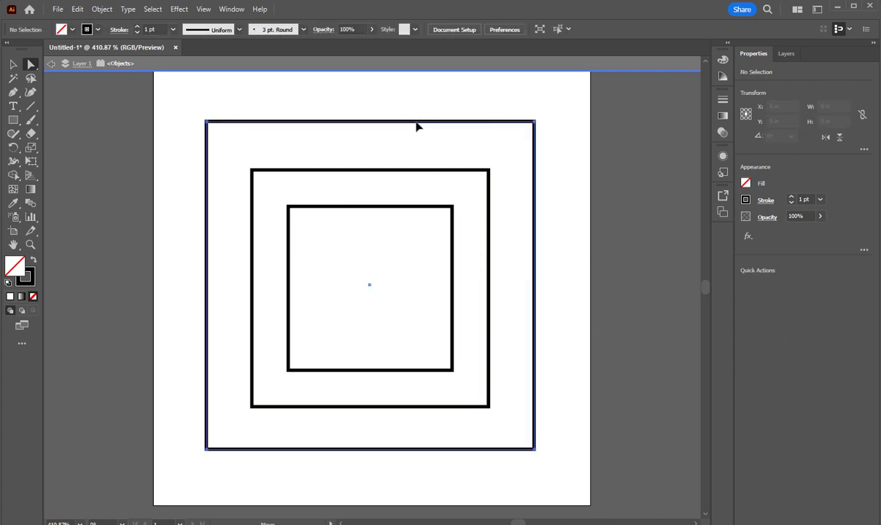
click(415, 169)
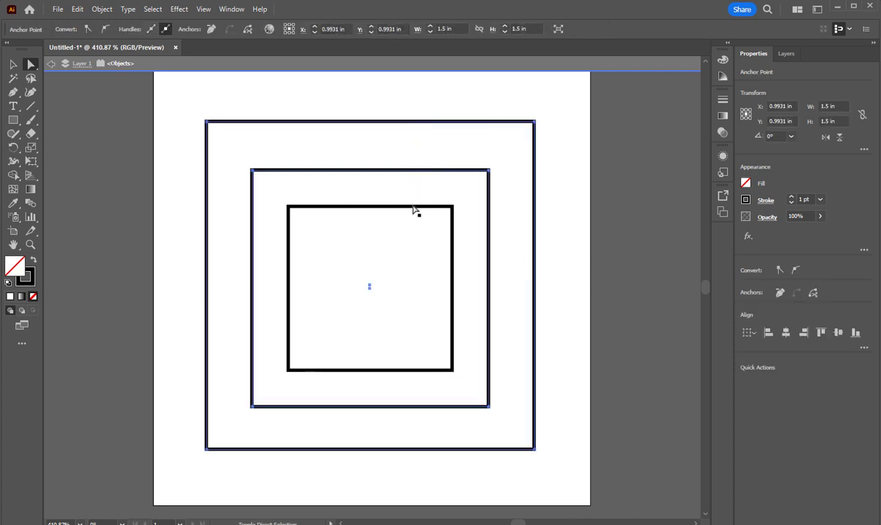
shift+click(415, 207)
click(14, 65)
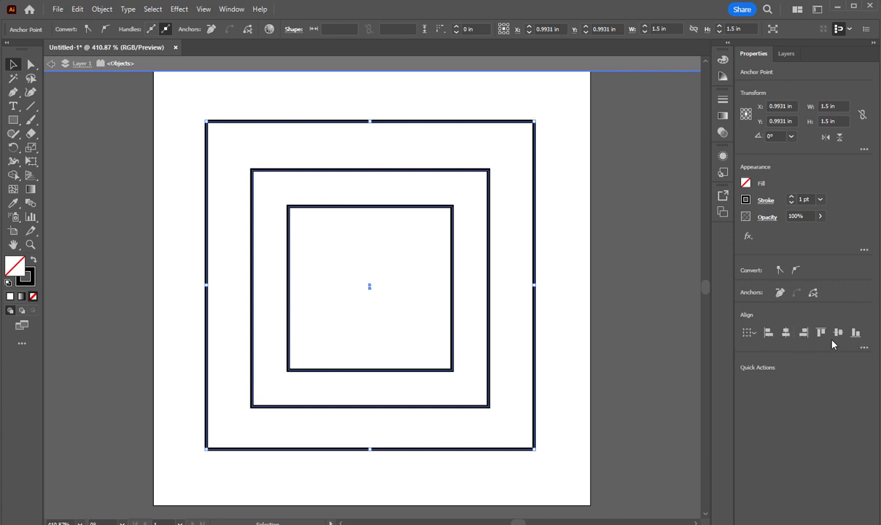
click(664, 320)
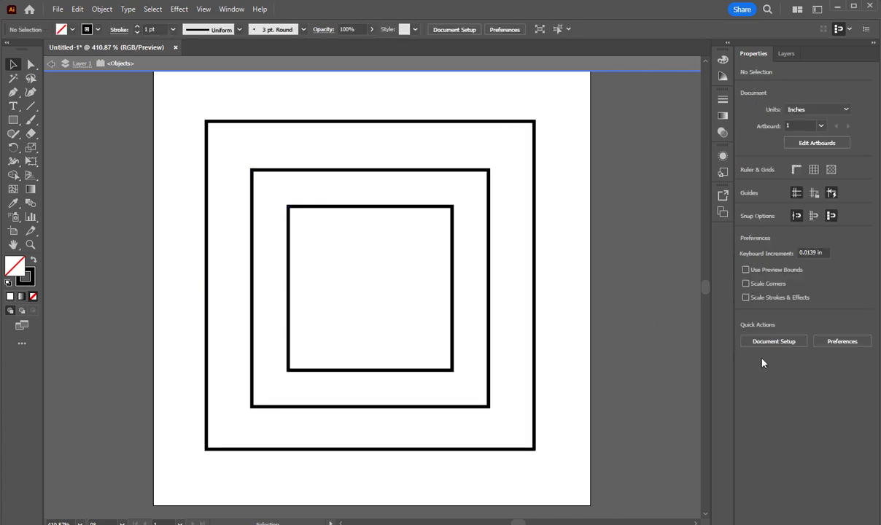
- Show the linked grid image again and tear off the shape tools as a floating palette with the Ellipse tool active
click(784, 55)
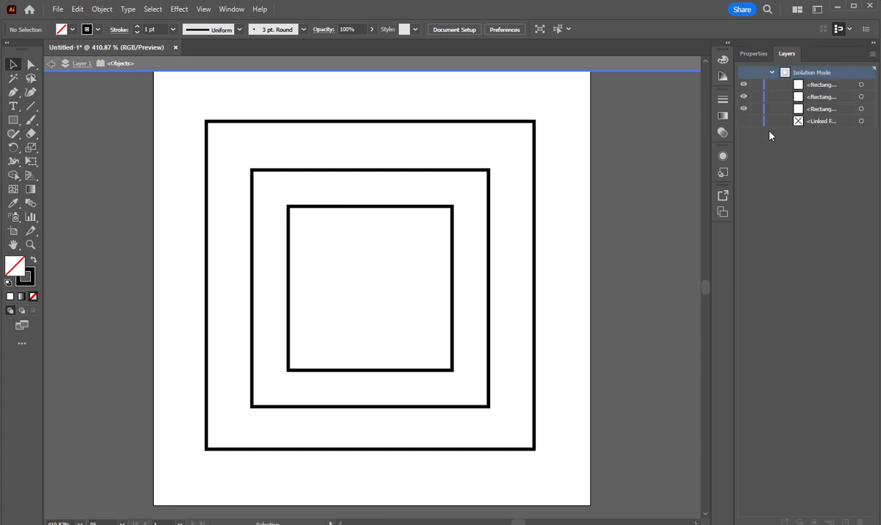
click(743, 121)
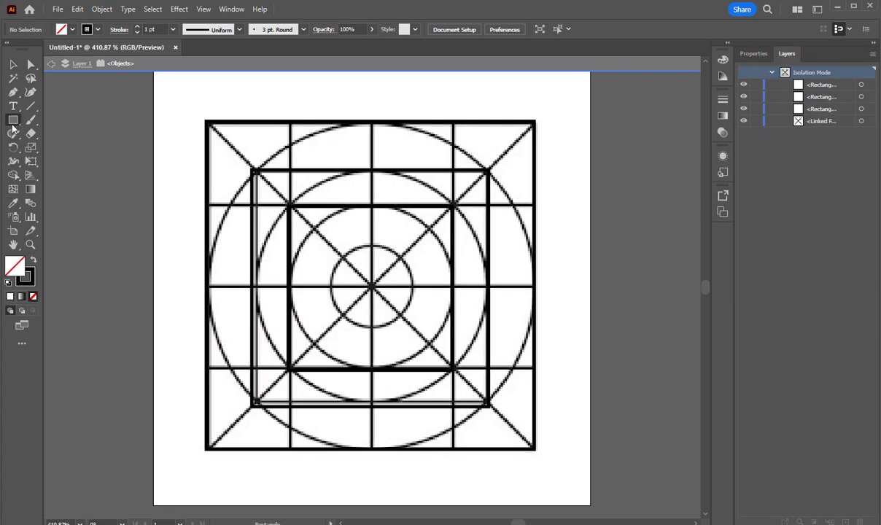
click(12, 122)
click(41, 148)
click(19, 123)
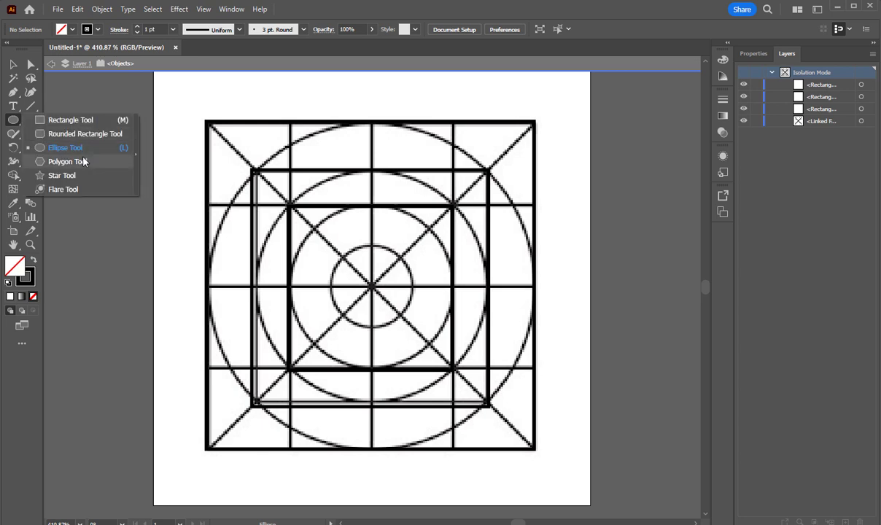
click(133, 156)
drag(64, 123, 101, 86)
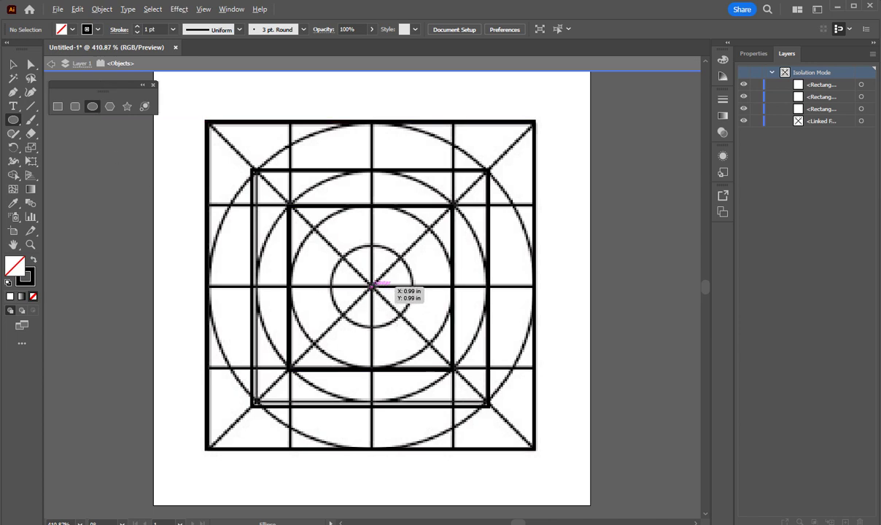
- Trace the grid's smallest circle by drawing an ellipse outward from the grid's centre
drag(370, 286, 325, 278)
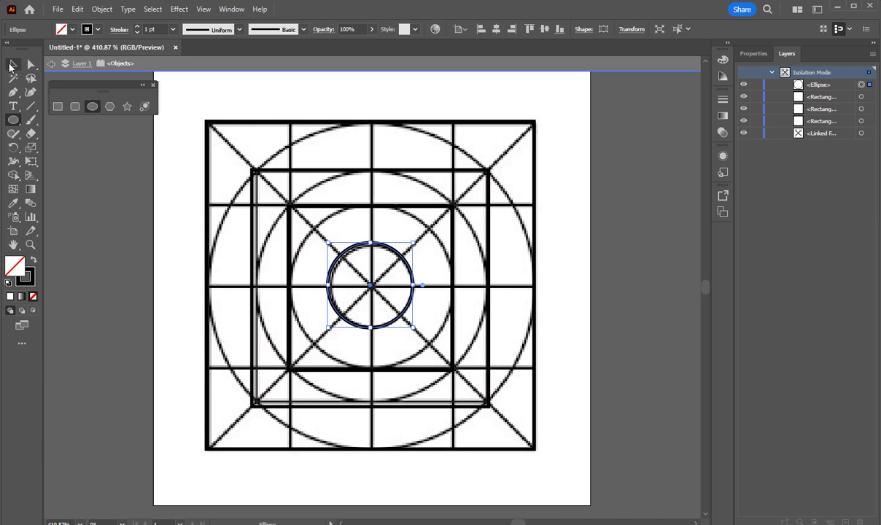
key(v)
click(81, 168)
- Trace the grid's second-largest circle outward from the centre, about 1.06 in wide
key(l)
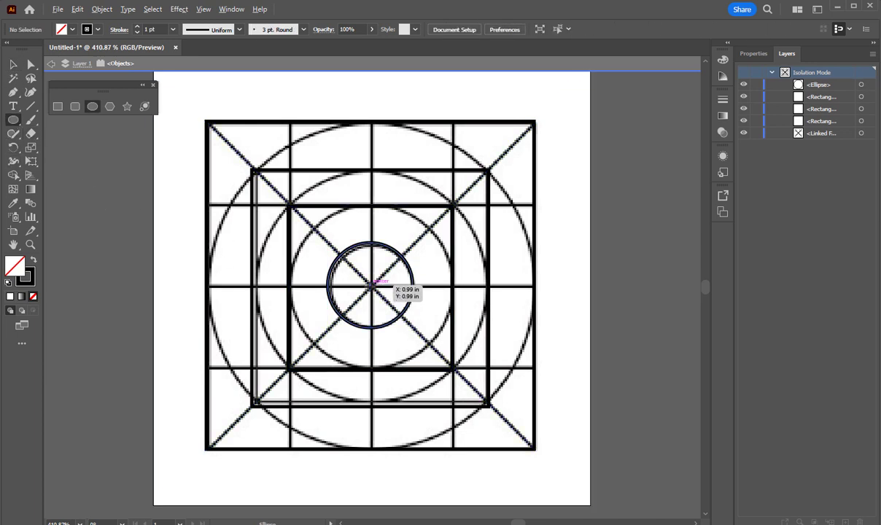
drag(373, 286, 258, 270)
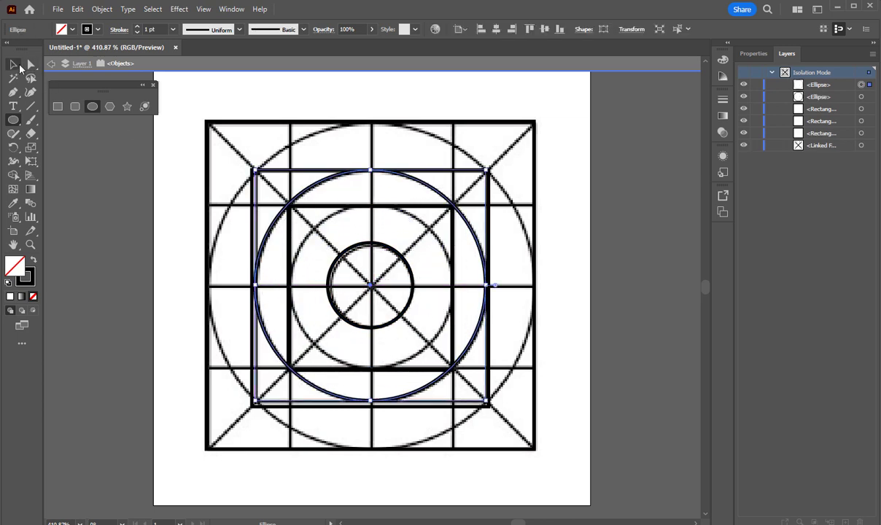
click(14, 65)
click(143, 241)
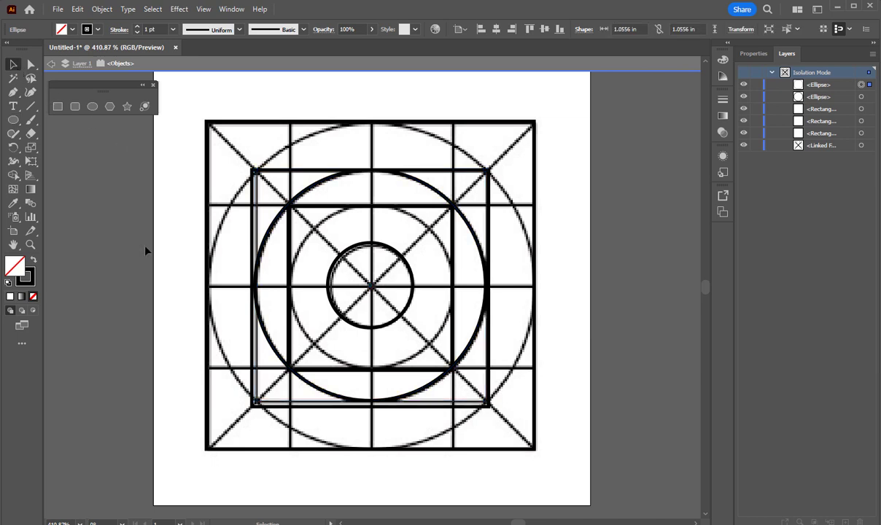
- Trace the grid's outermost circle from the centre, about 1.5 in wide, and hide the linked grid image
click(13, 119)
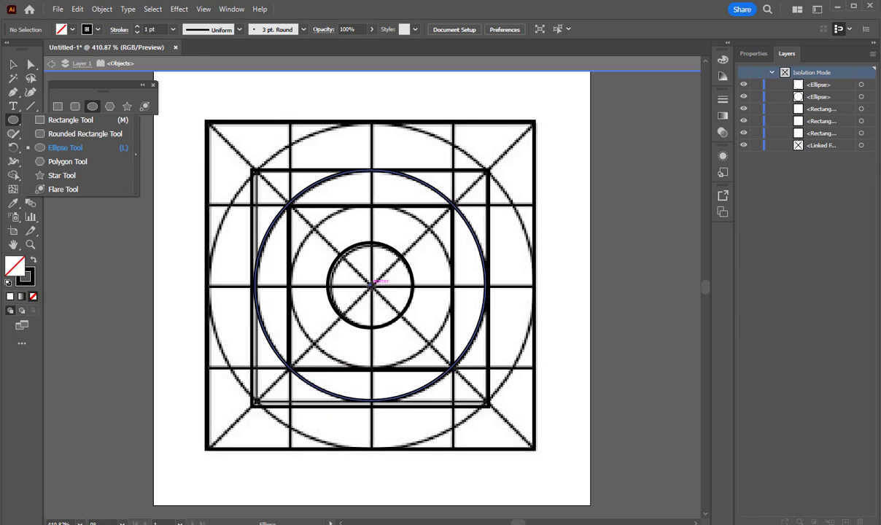
drag(371, 284, 208, 255)
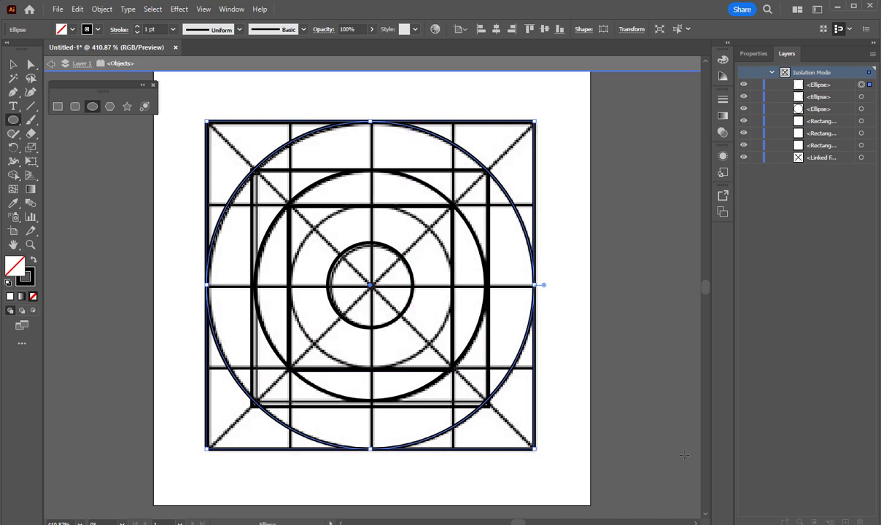
click(744, 157)
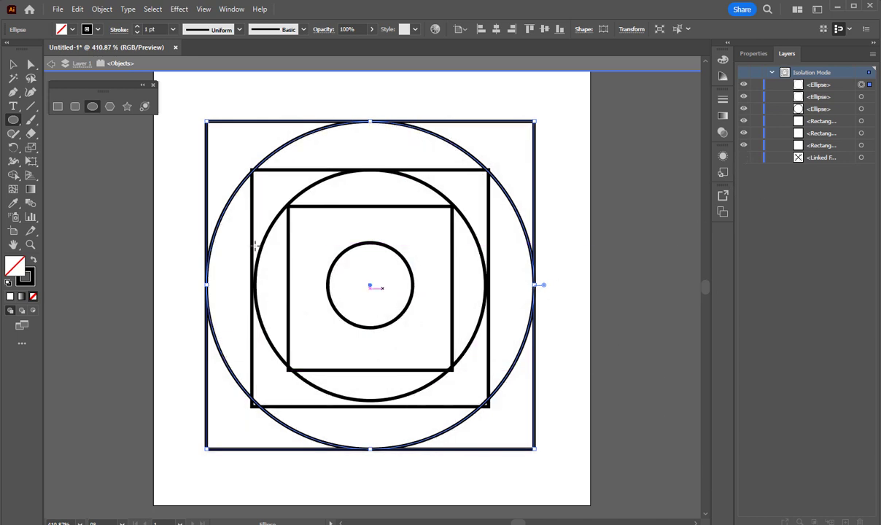
- Select all the squares and circles and align them on their horizontal and vertical centres
click(13, 64)
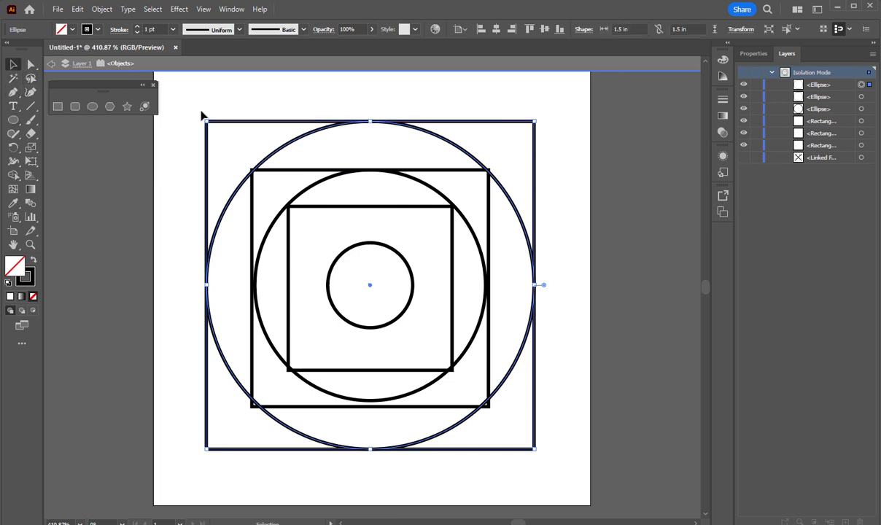
drag(191, 100, 376, 478)
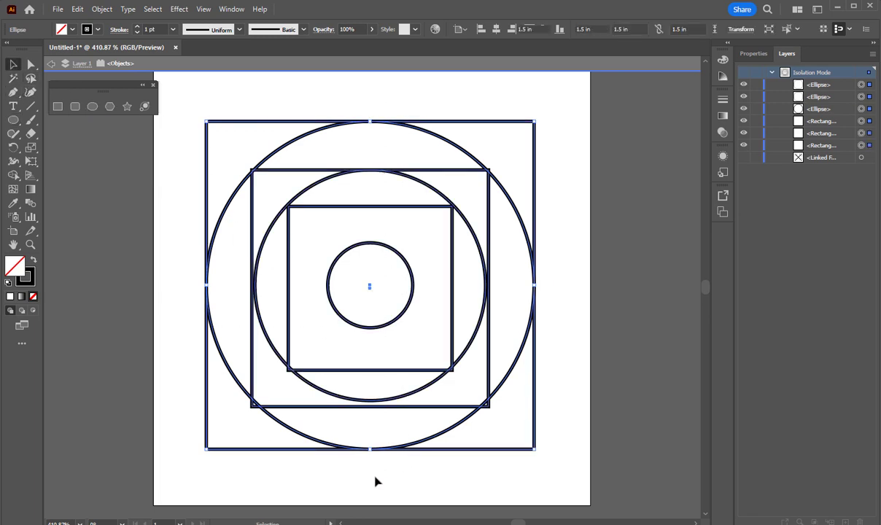
click(743, 55)
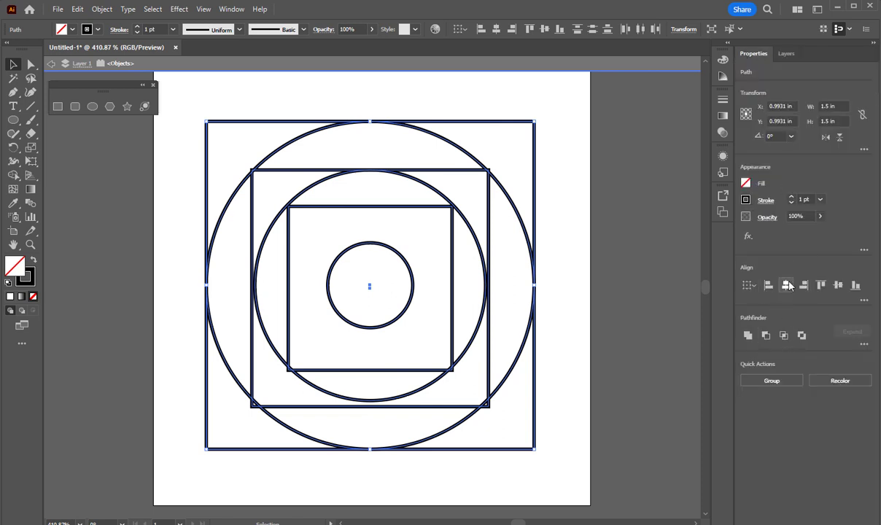
click(839, 286)
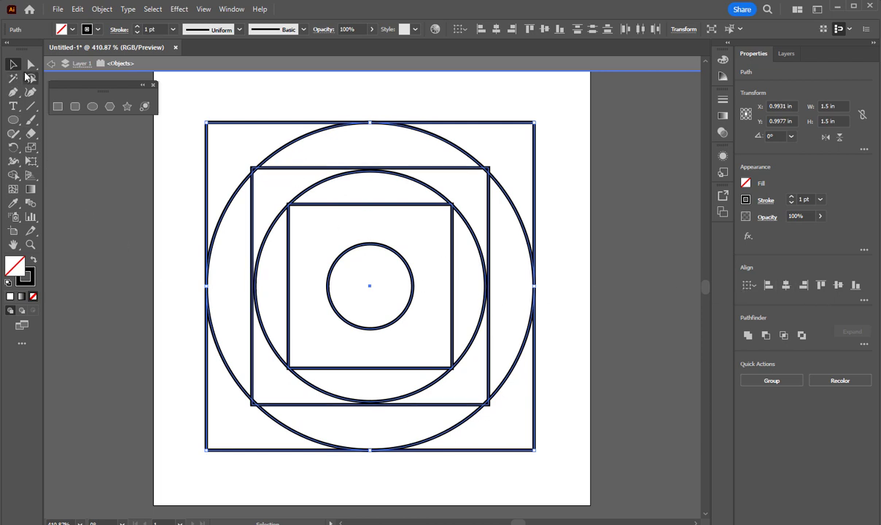
click(279, 404)
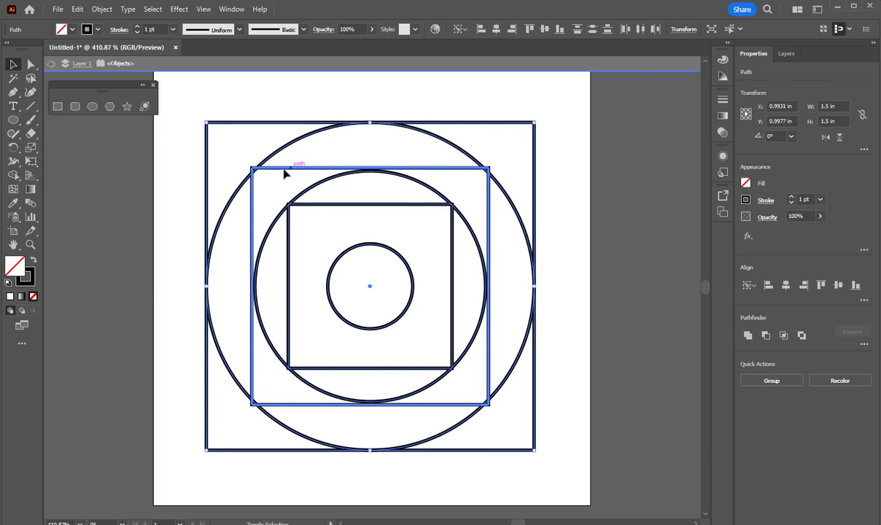
key(a)
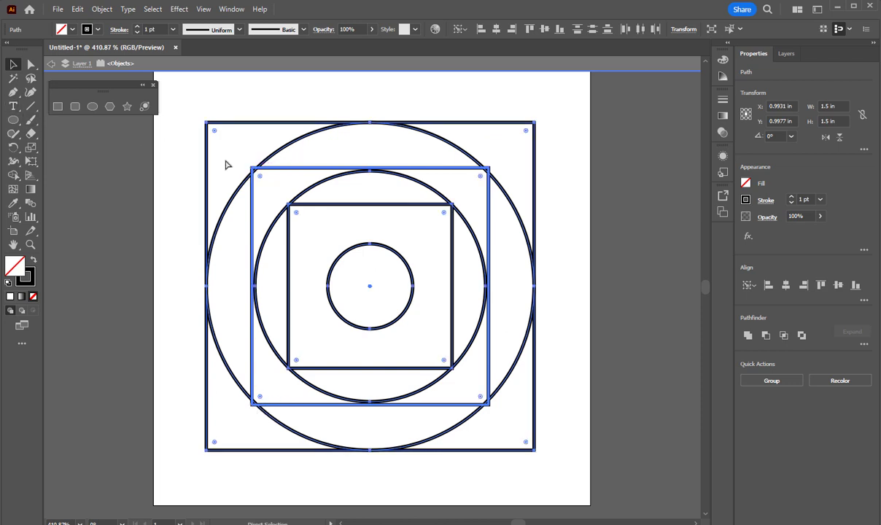
key(v)
click(658, 292)
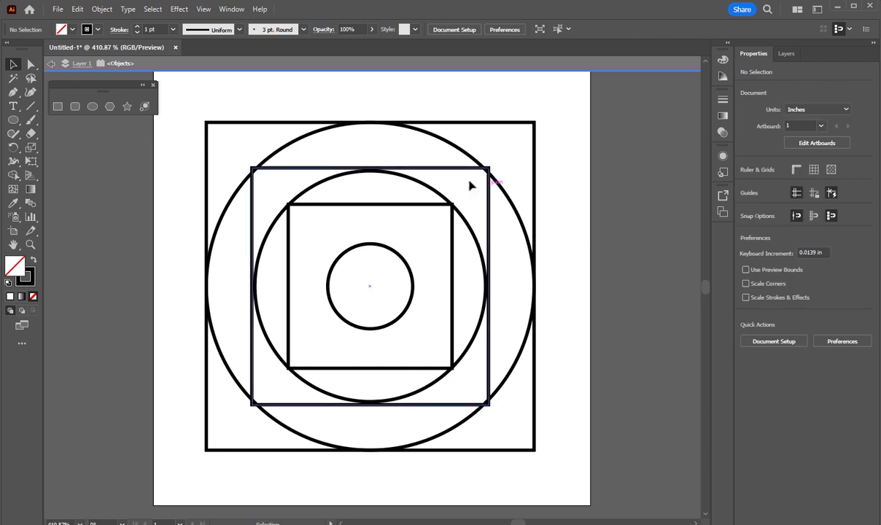
- Shrink the middle square to about 1.06 in so its corners meet the outermost circle
click(438, 169)
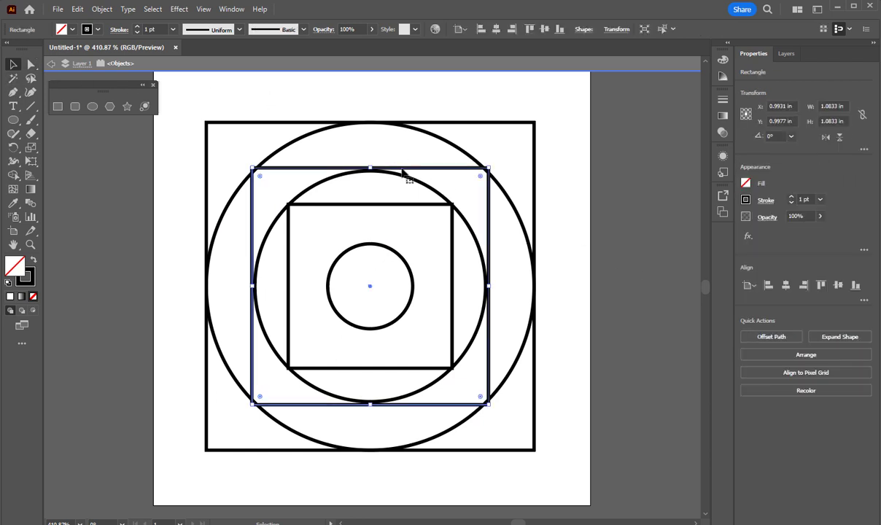
drag(491, 167, 486, 171)
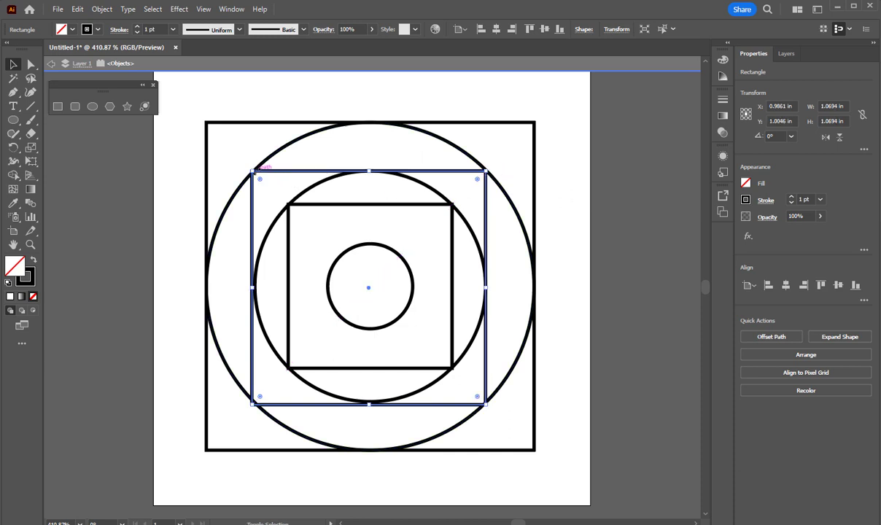
drag(253, 170, 259, 179)
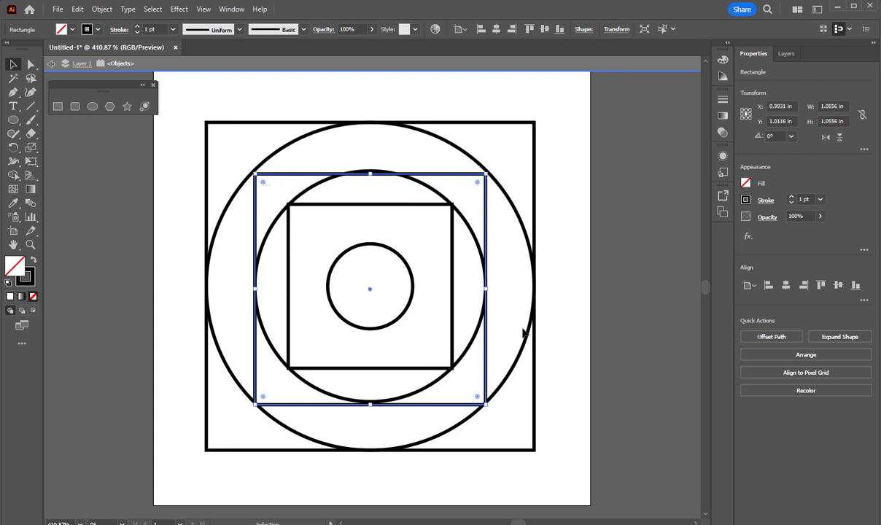
click(646, 382)
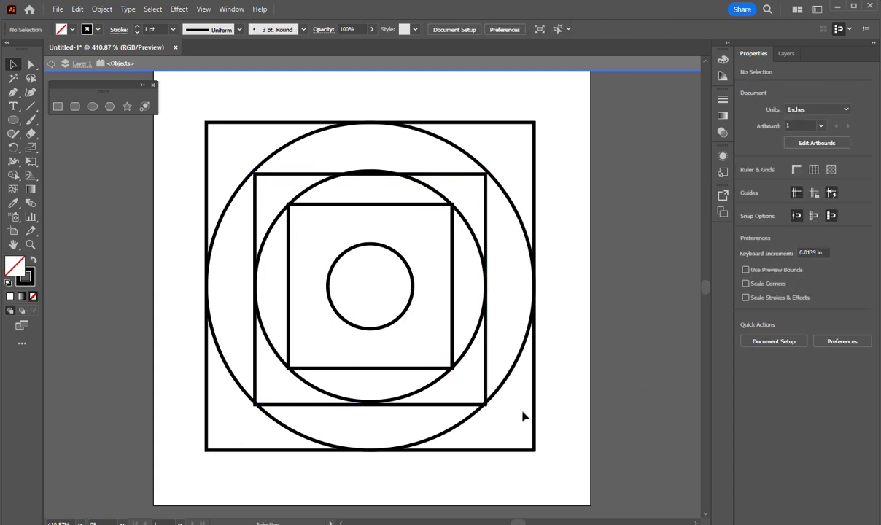
- Nudge the middle square up by 0.0139 in overall to centre it on the circles
click(456, 405)
key(Up)
key(Up)
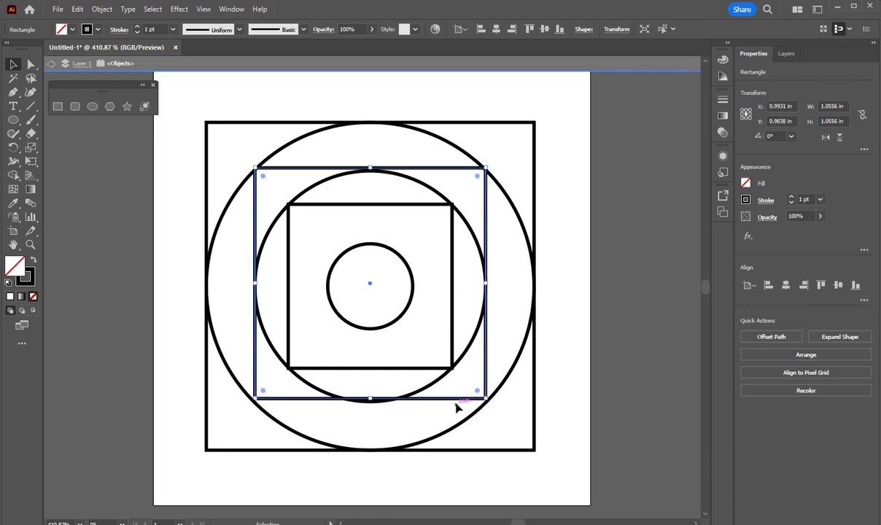
key(Down)
click(638, 350)
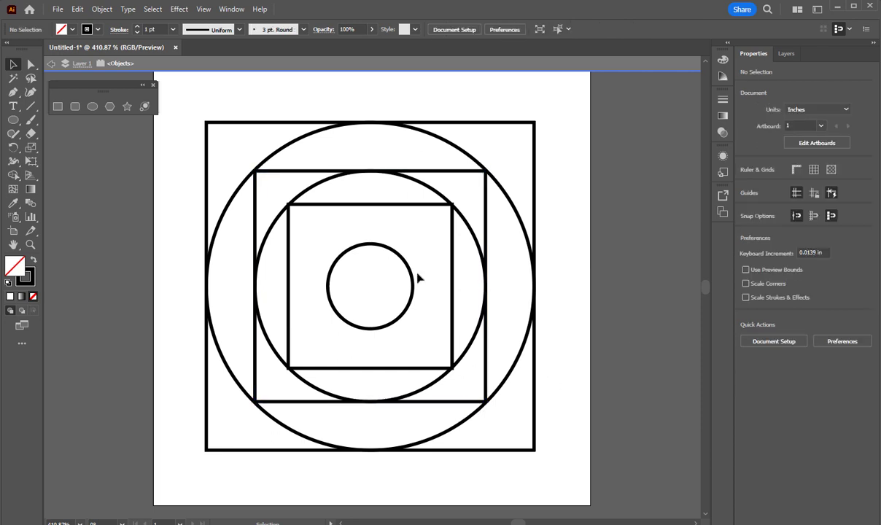
- Shrink the smallest square to about 0.72 in and nudge it one increment up and one left to re-centre it
click(374, 210)
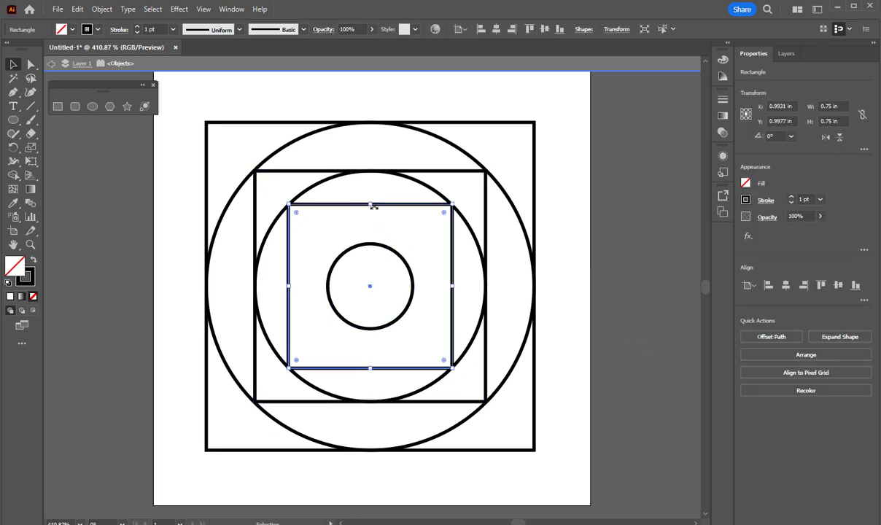
drag(289, 206, 295, 212)
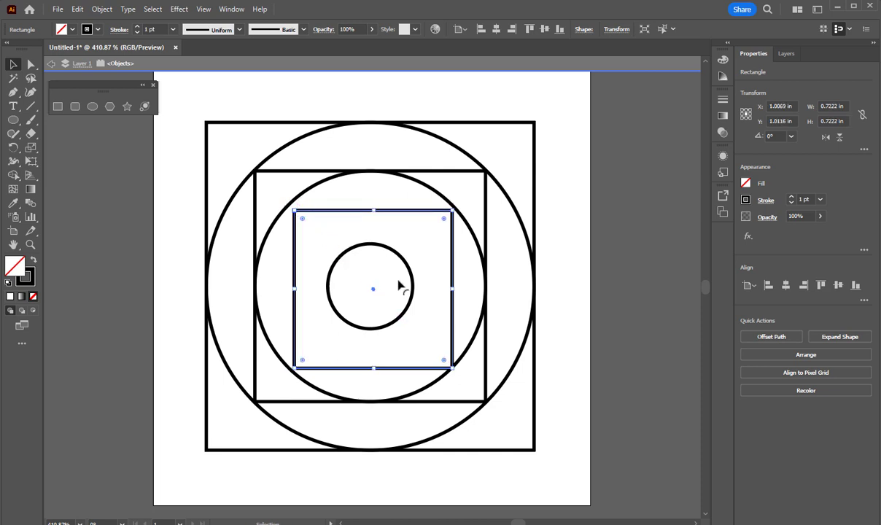
key(Up)
key(Left)
click(685, 323)
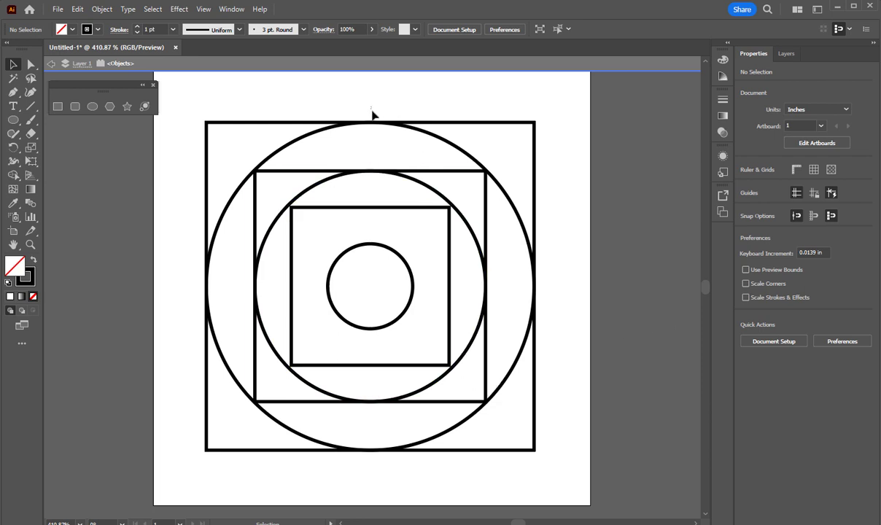
drag(373, 110, 379, 430)
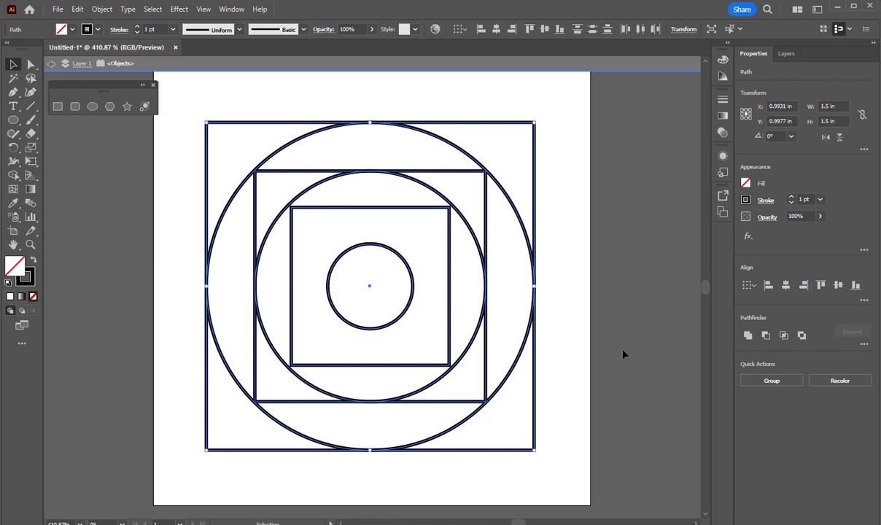
click(607, 368)
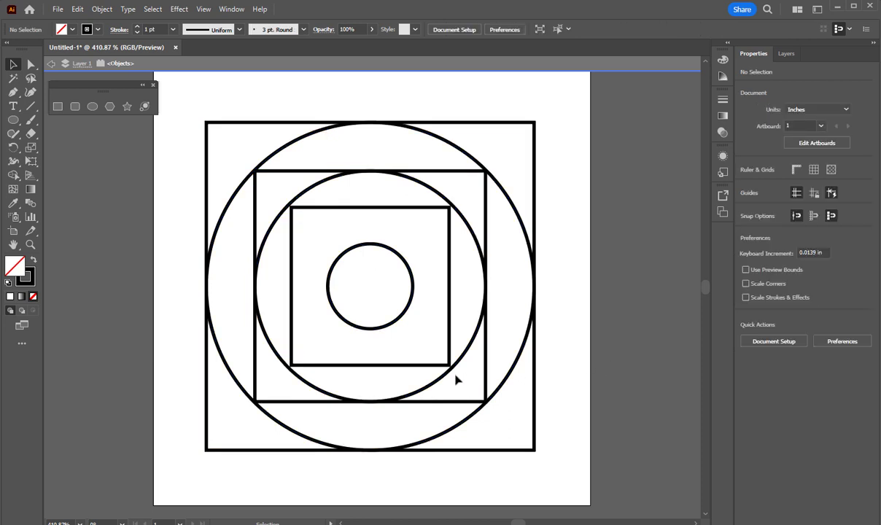
- Draw a diagonal line across the outer square from its upper-left to its lower-right corner, about 1.49 in wide and high
click(36, 108)
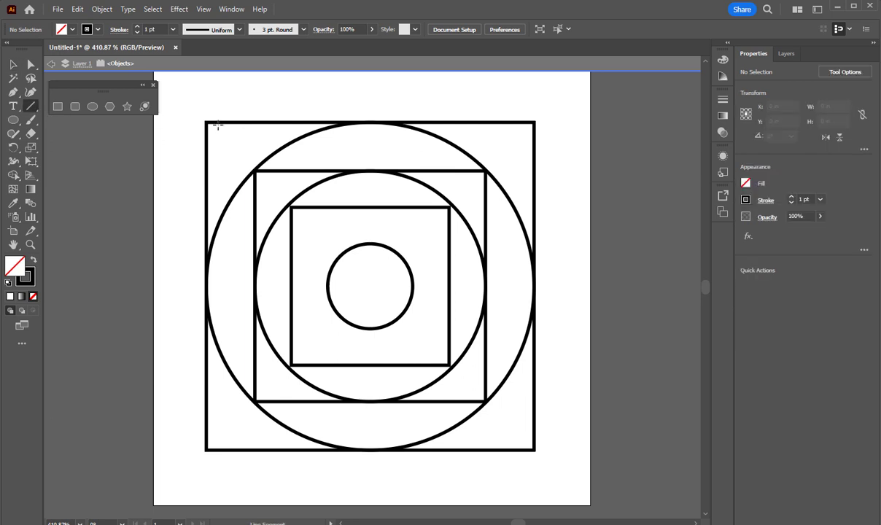
drag(205, 121, 514, 456)
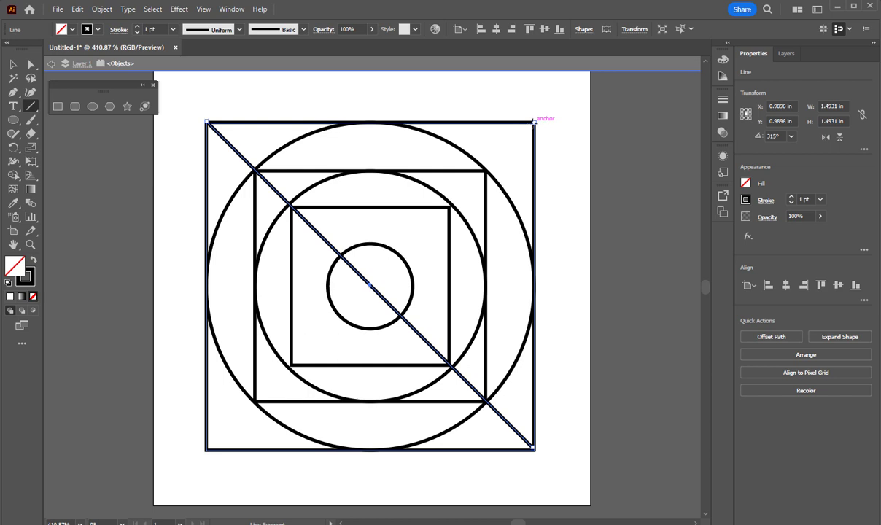
- Draw the opposite diagonal between the outer square's upper-right and lower-left corners, about 1.49 in wide and high, and check it against the linked image
mouse_move(534, 121)
mouse_down()
mouse_move(509, 152)
mouse_move(162, 405)
mouse_up()
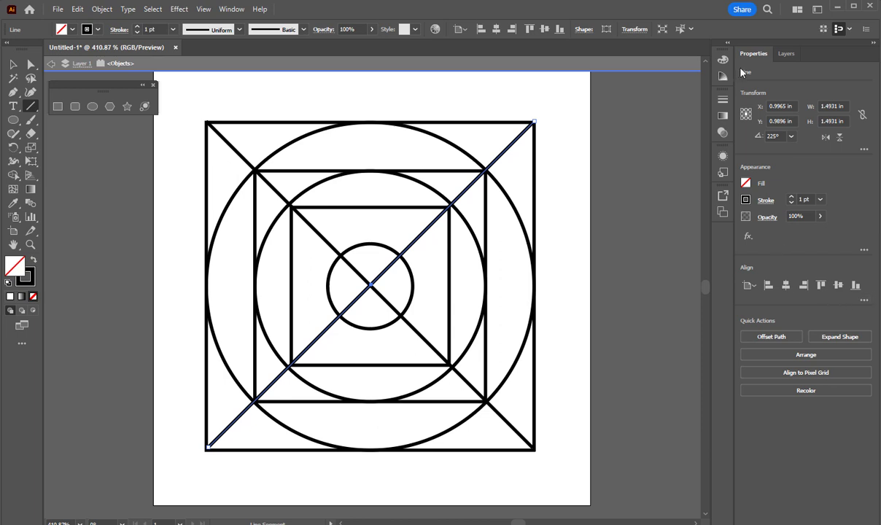
click(778, 56)
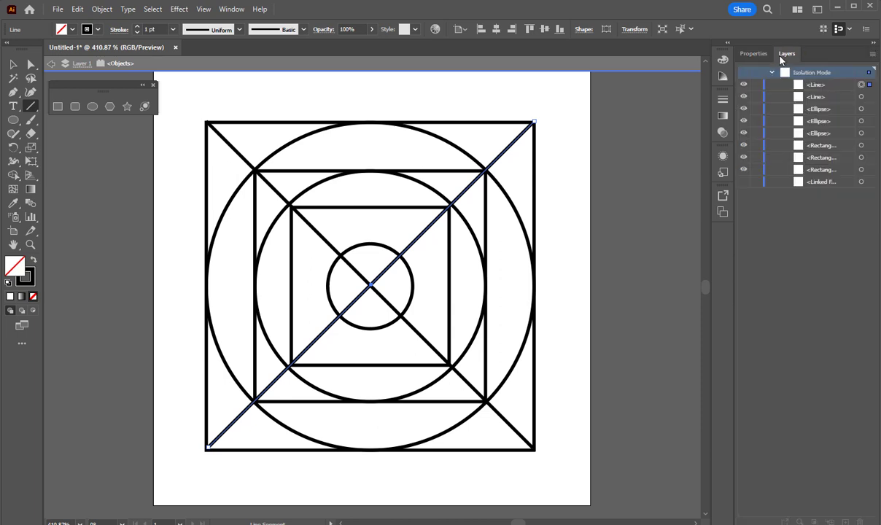
click(744, 182)
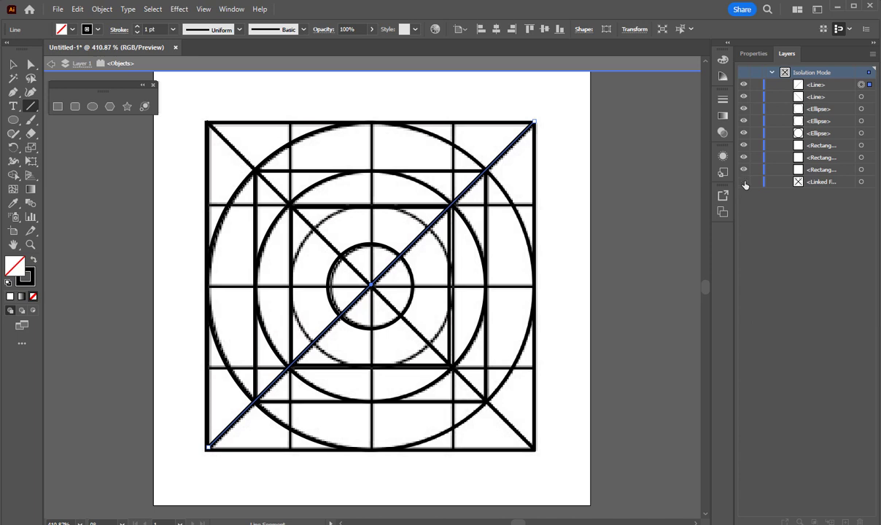
click(744, 182)
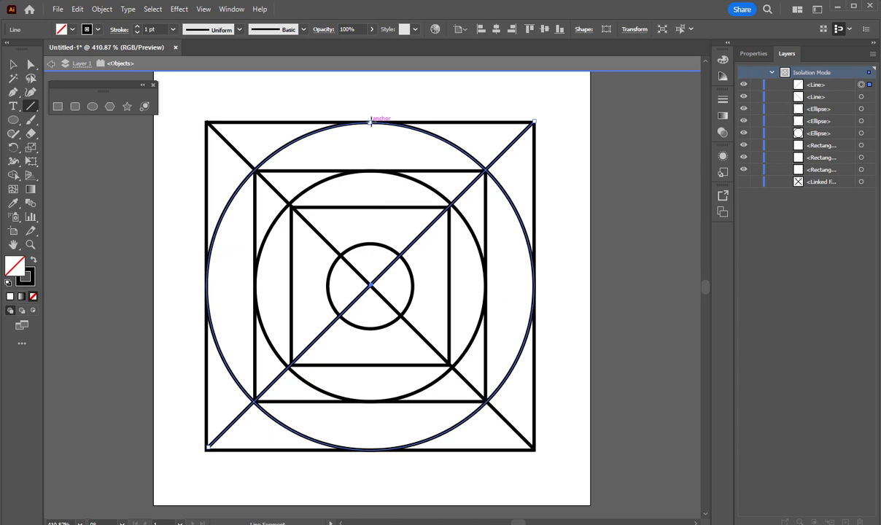
- Draw a vertical centre line from the top to the bottom of the outermost circle and compare it with the linked image
drag(371, 122, 358, 452)
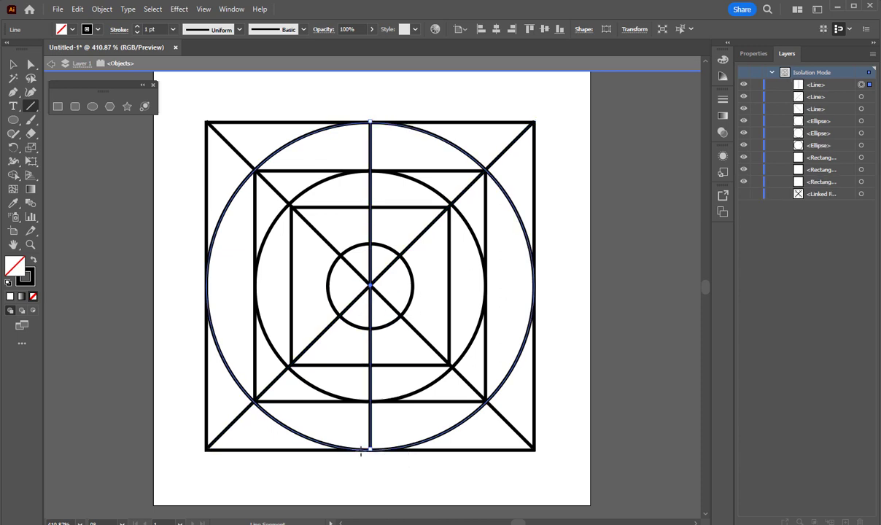
click(743, 194)
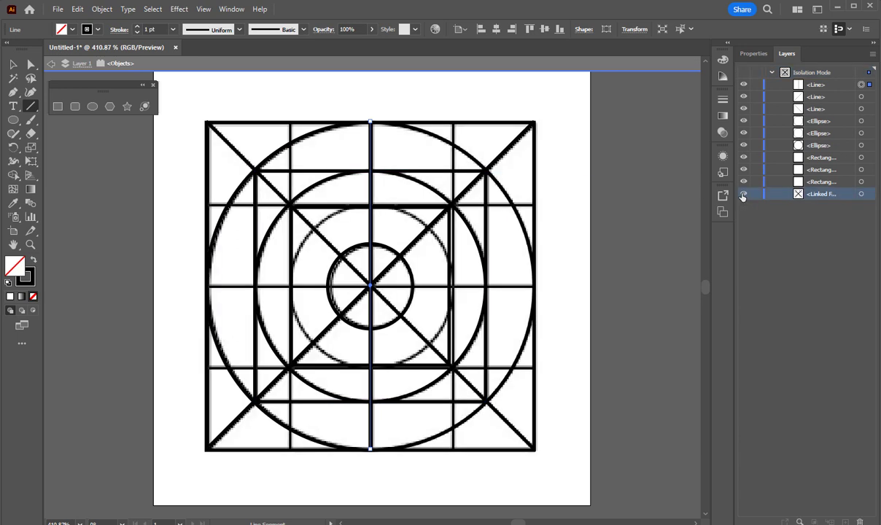
click(743, 194)
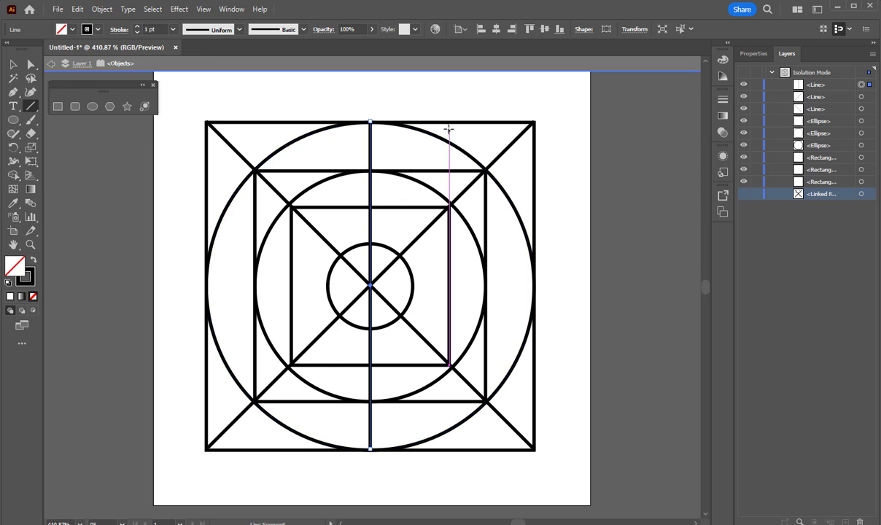
- Place two vertical lines spanning the outer square's height, about 1.5 in long, along the right and left sides of the smallest square
drag(449, 120, 450, 450)
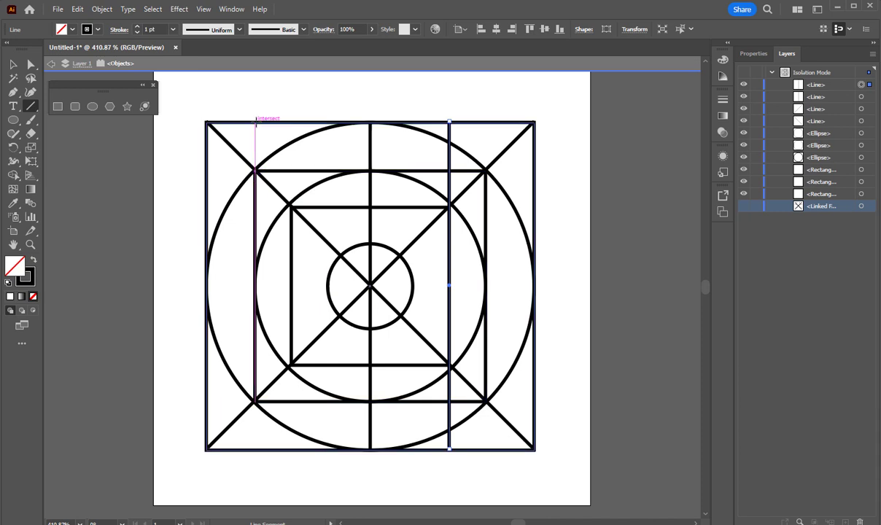
drag(254, 122, 239, 449)
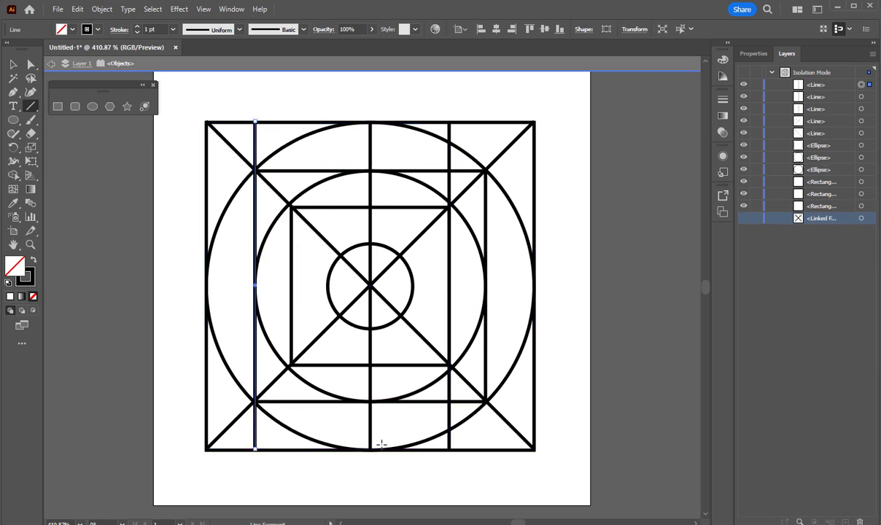
click(14, 65)
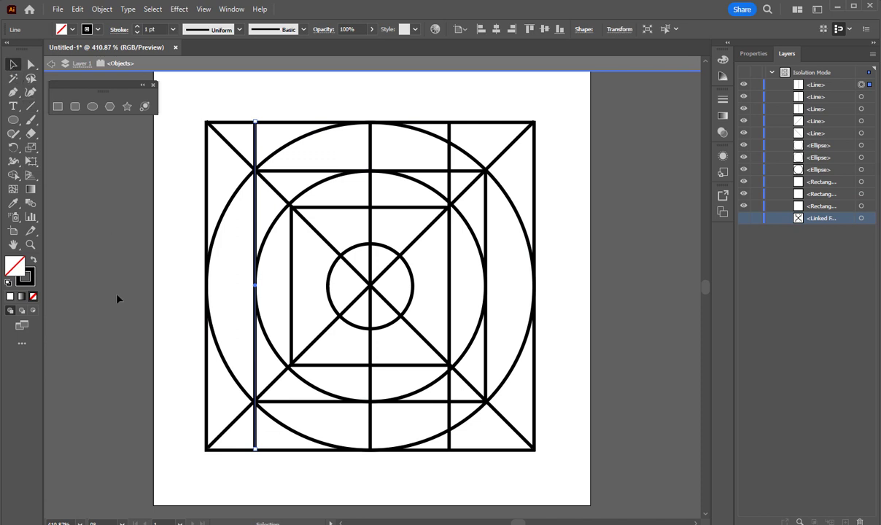
click(161, 353)
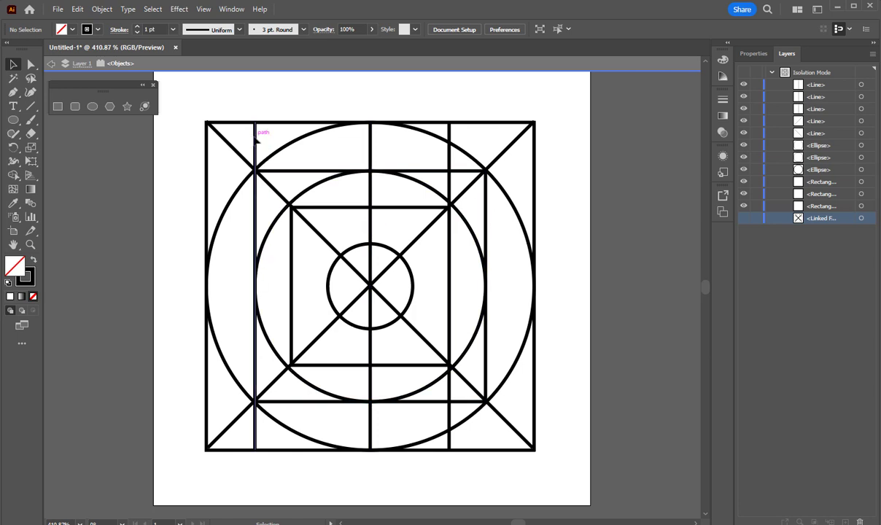
drag(255, 138, 291, 137)
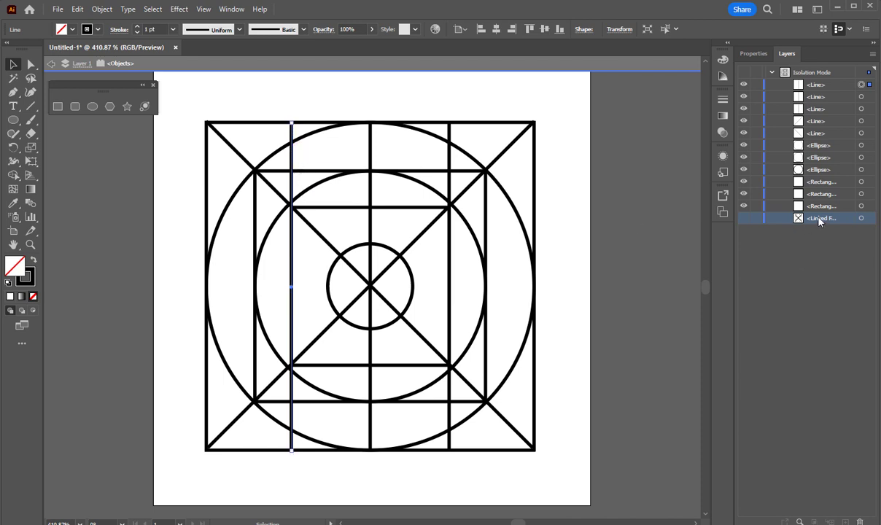
- Duplicate the vertical line along the smallest square's left side and nudge the copy onto the middle square's left side, at X 0.461 in
click(816, 85)
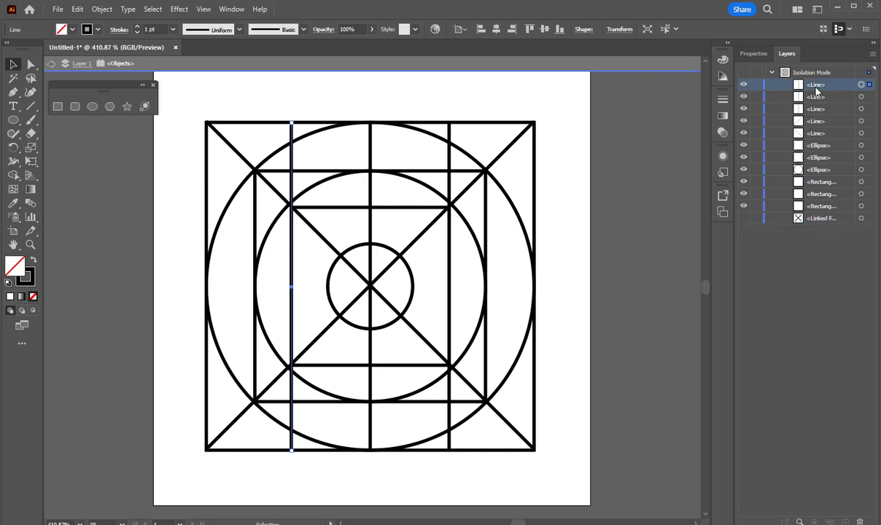
click(753, 54)
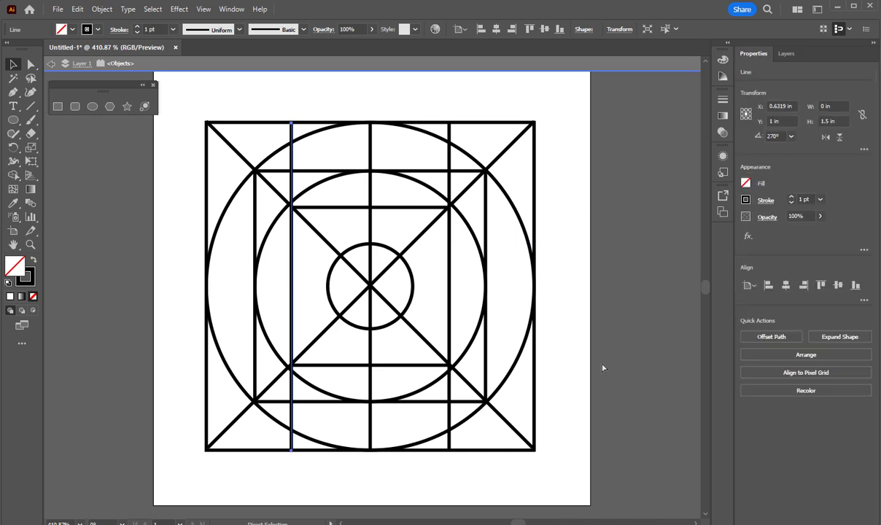
key(ctrl+v)
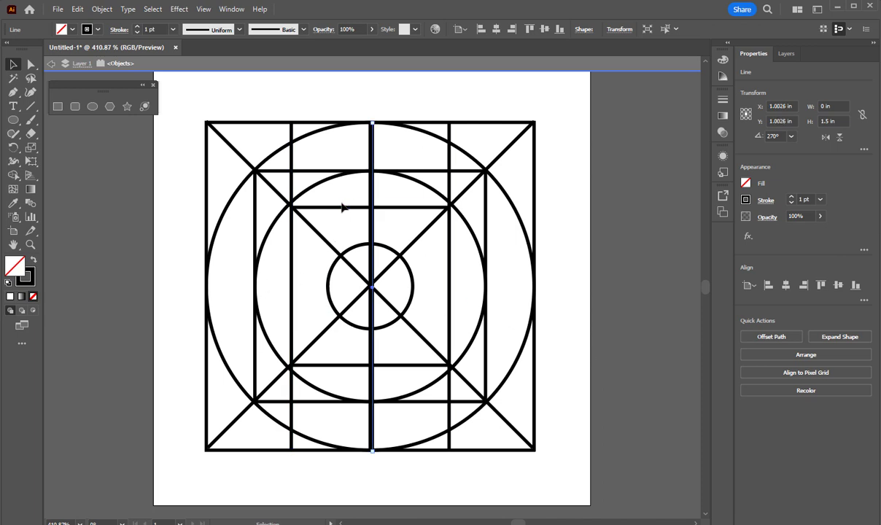
key(shift+Left)
key(shift+Left)
key(shift+Left)
key(shift+Left)
key(shift+Left)
key(shift+Left)
key(shift+Left)
key(shift+Left)
key(shift+Left)
key(shift+Left)
key(shift+Left)
key(shift+Left)
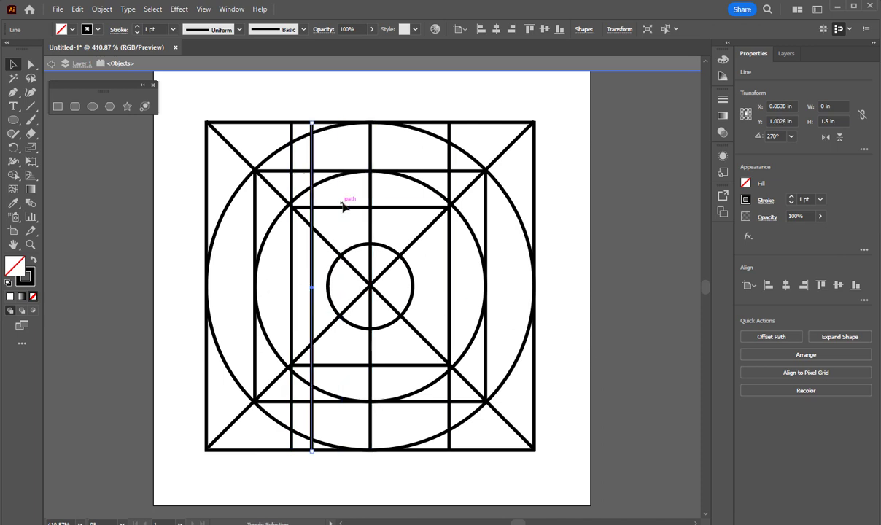
key(shift+Right)
key(shift+Right)
key(shift+Right)
key(shift+Right)
key(shift+Right)
key(shift+Right)
key(shift+Right)
key(shift+Right)
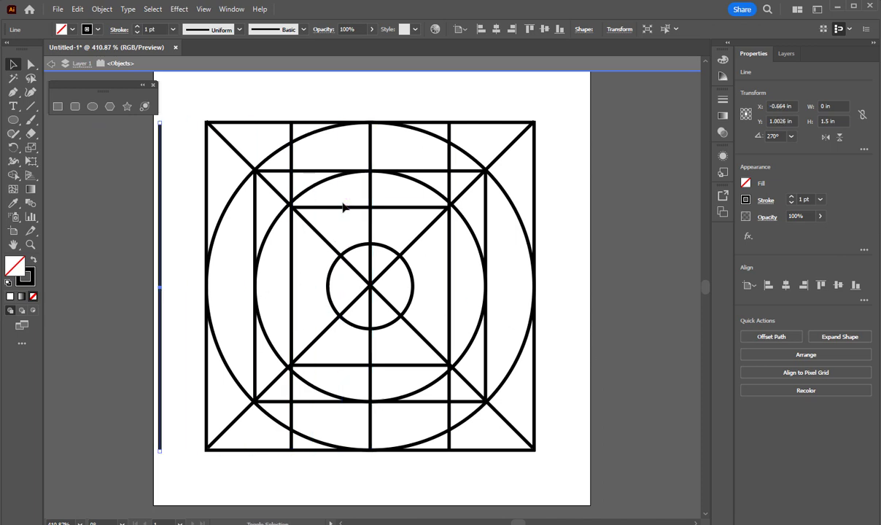
key(Right)
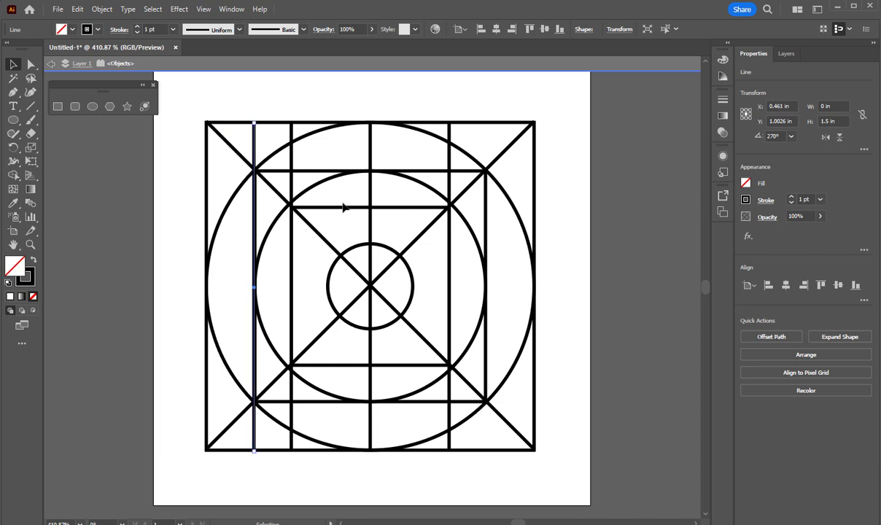
key(Right)
click(657, 335)
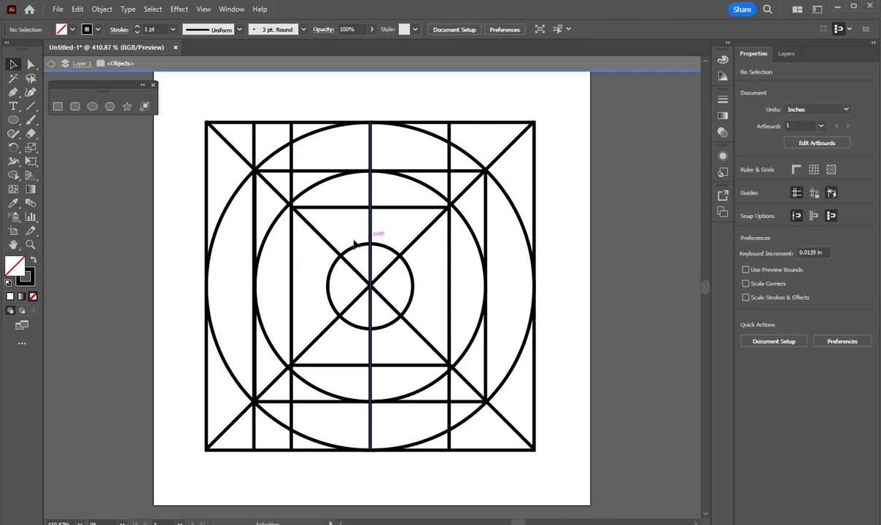
- Duplicate the vertical line along the middle square's left side and nudge the copy onto that square's right side, at X 1.5165 in
click(255, 150)
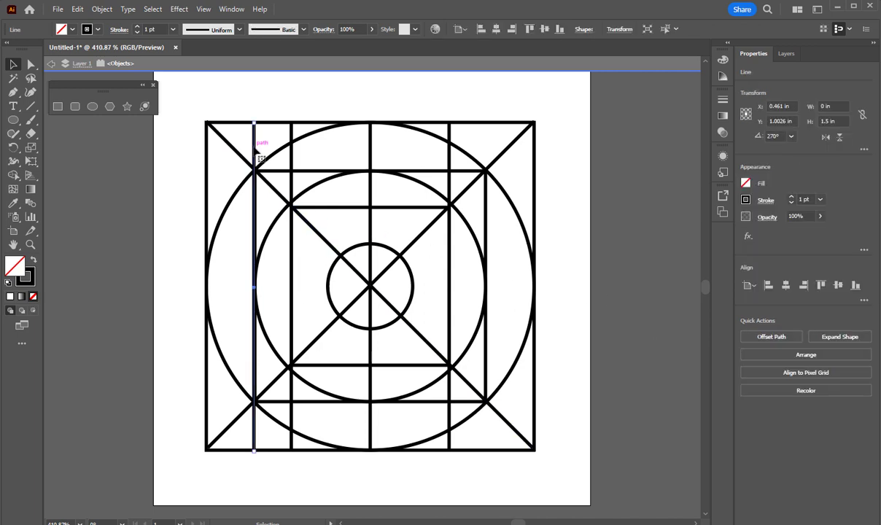
key(ctrl+v)
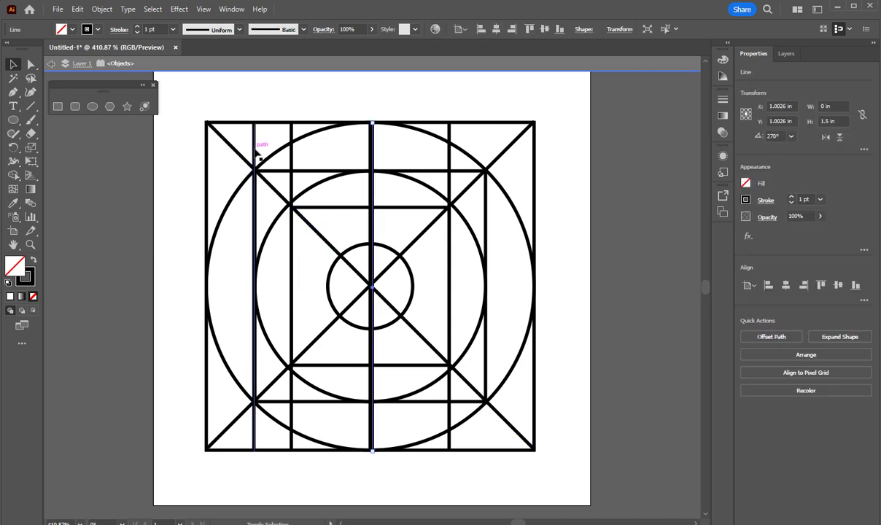
key(Right)
key(Right)
key(Right)
key(Right)
key(Right)
key(Right)
key(Right)
key(Right)
key(Right)
key(Right)
key(Right)
key(Right)
key(Right)
key(Right)
key(Right)
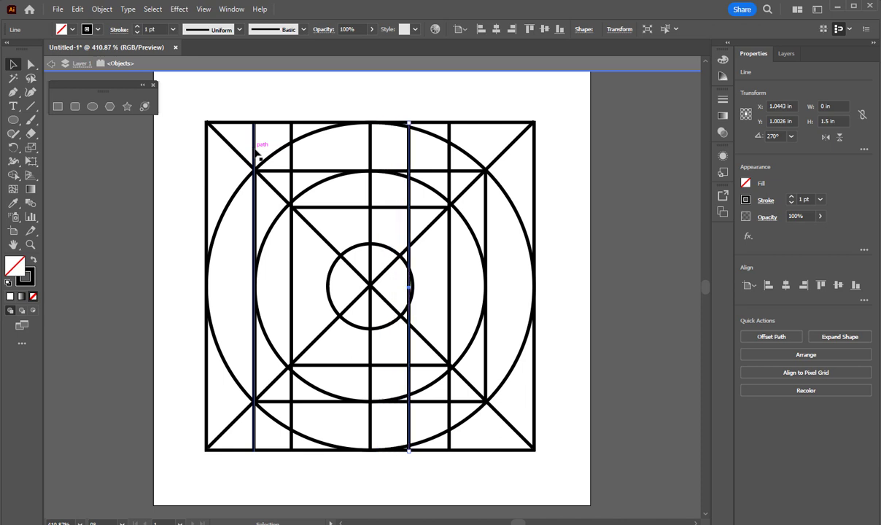
key(Right)
key(Right)
key(Right)
key(Right)
key(Right)
key(Right)
key(Right)
key(Right)
key(Right)
key(Right)
key(Right)
key(Right)
key(Right)
key(Right)
key(Right)
key(Right)
key(Right)
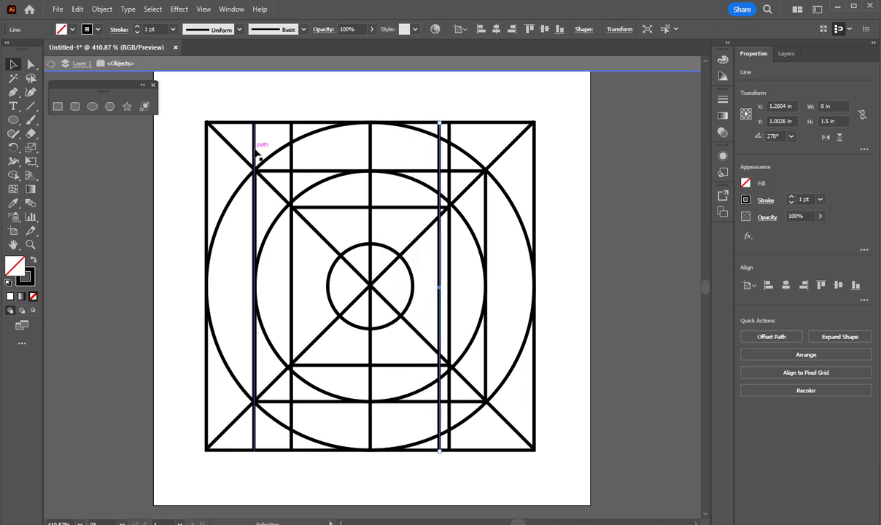
key(Right)
key(Right)
key(Right)
key(Right)
key(Right)
key(Right)
key(Right)
key(Right)
key(Right)
key(Right)
key(Right)
key(Right)
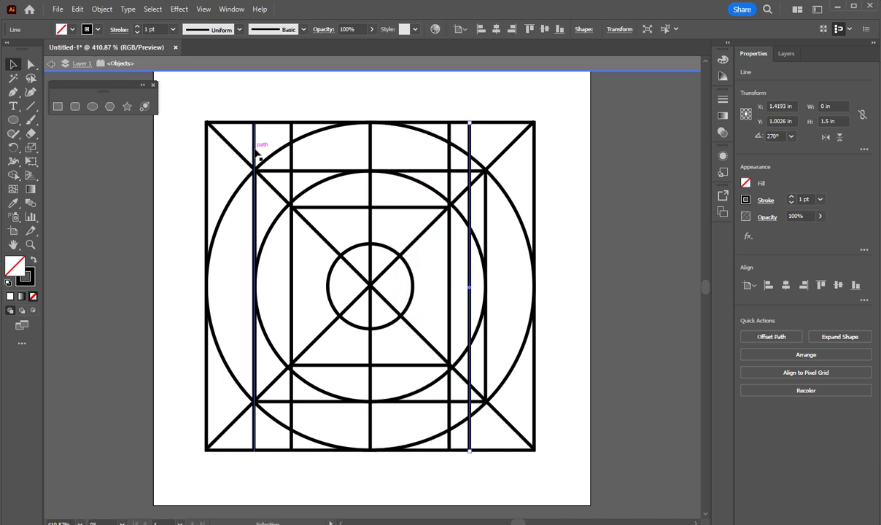
key(Right)
key(Right)
key(Right)
key(Right)
key(Right)
key(Right)
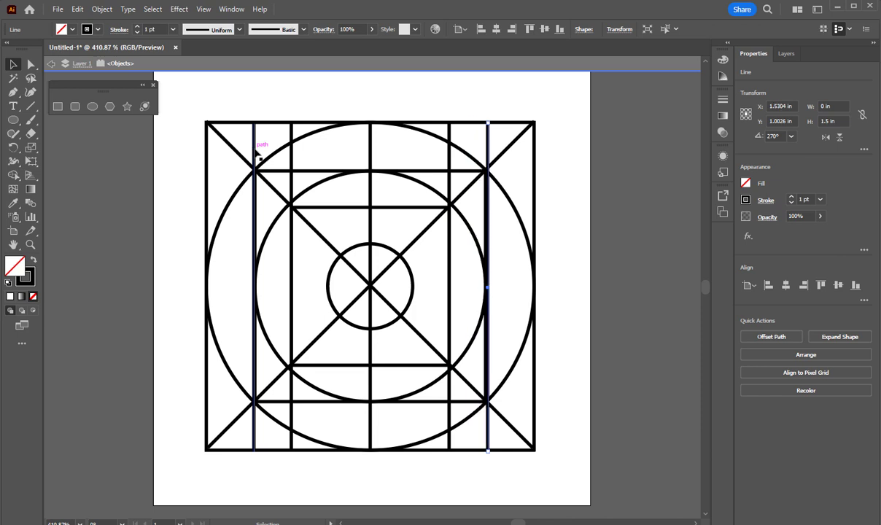
key(Left)
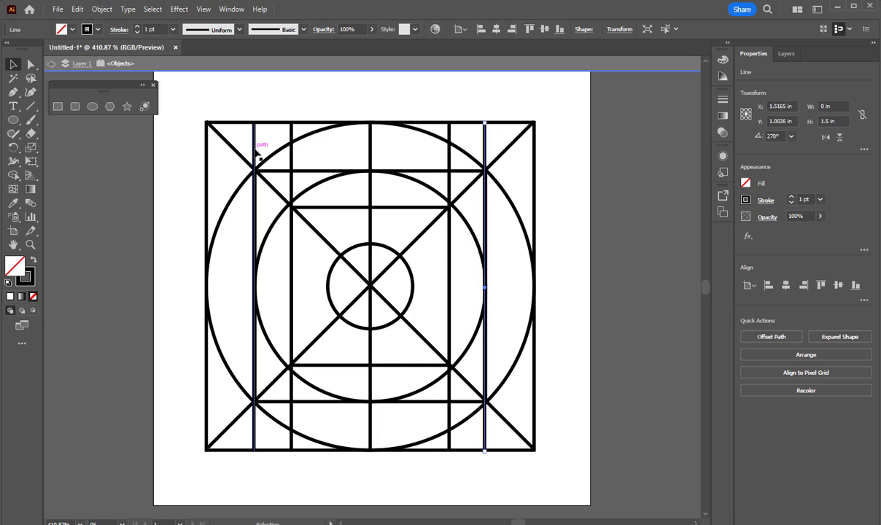
click(692, 309)
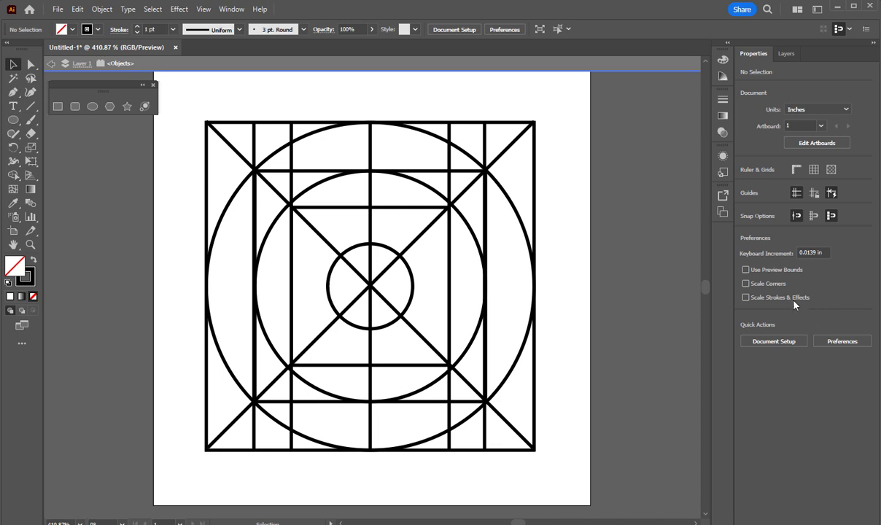
- Compare the traced shapes with the linked grid image by toggling their visibility, leaving the traced shapes shown and the image hidden
click(784, 54)
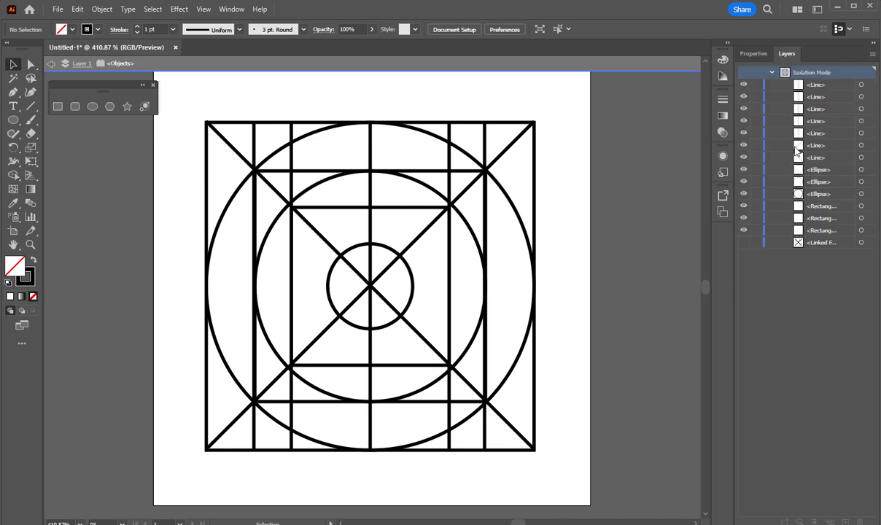
click(745, 244)
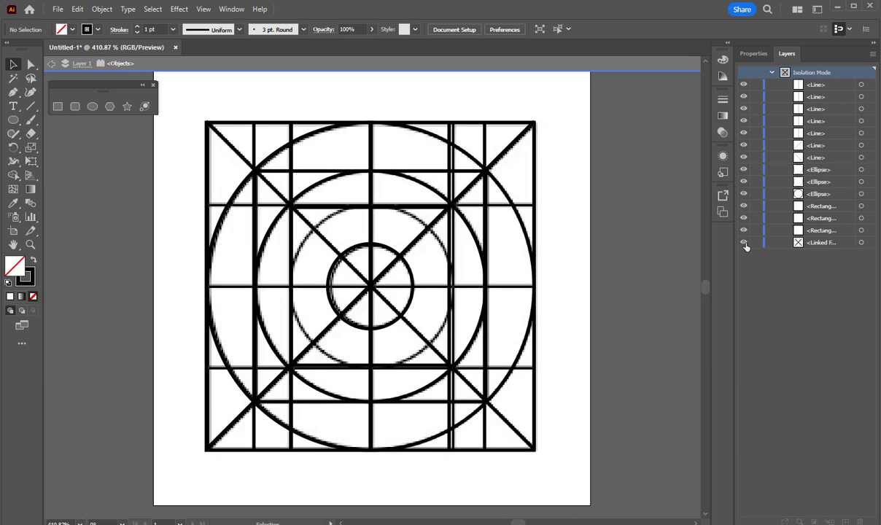
click(744, 244)
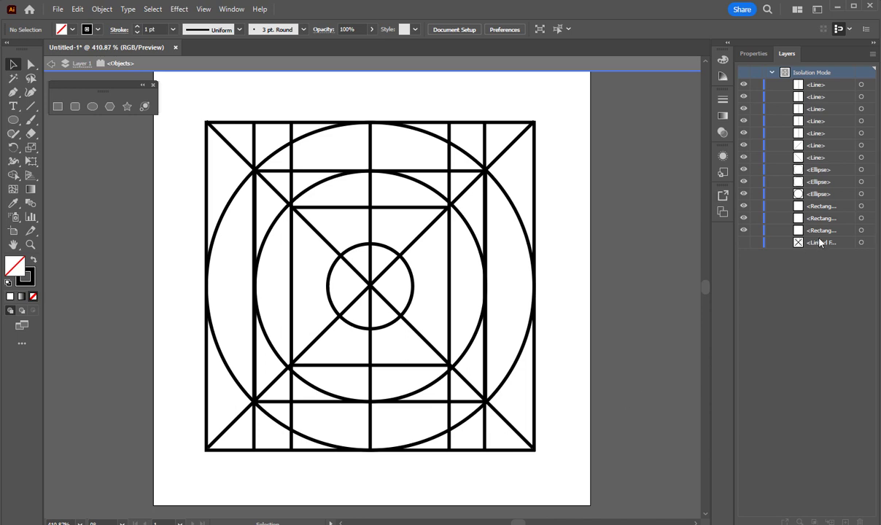
click(743, 243)
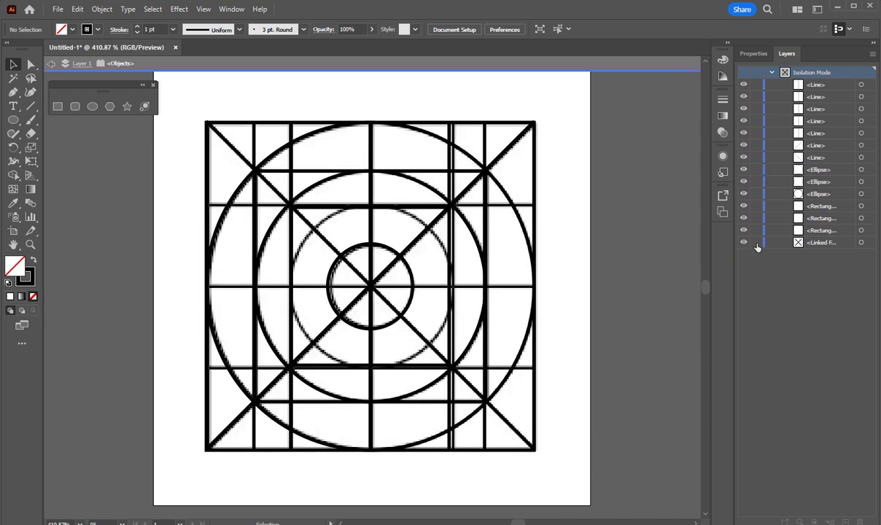
drag(744, 230, 737, 77)
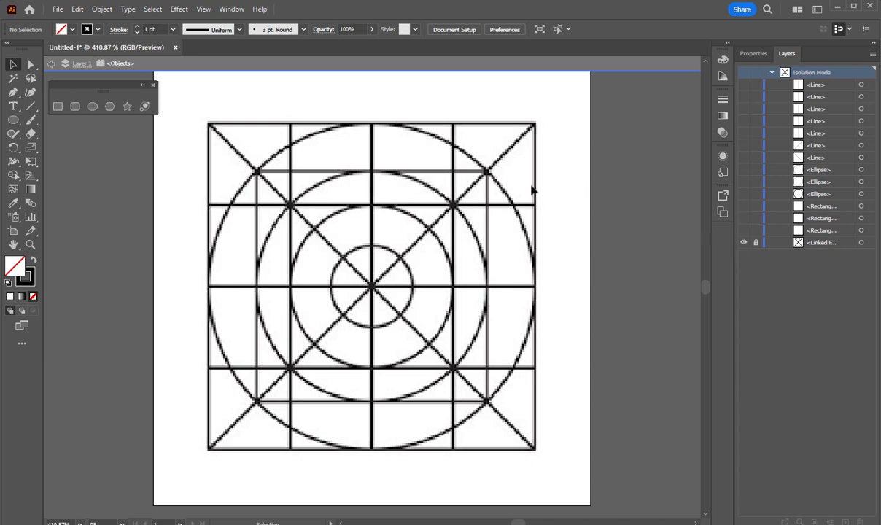
click(743, 243)
click(744, 230)
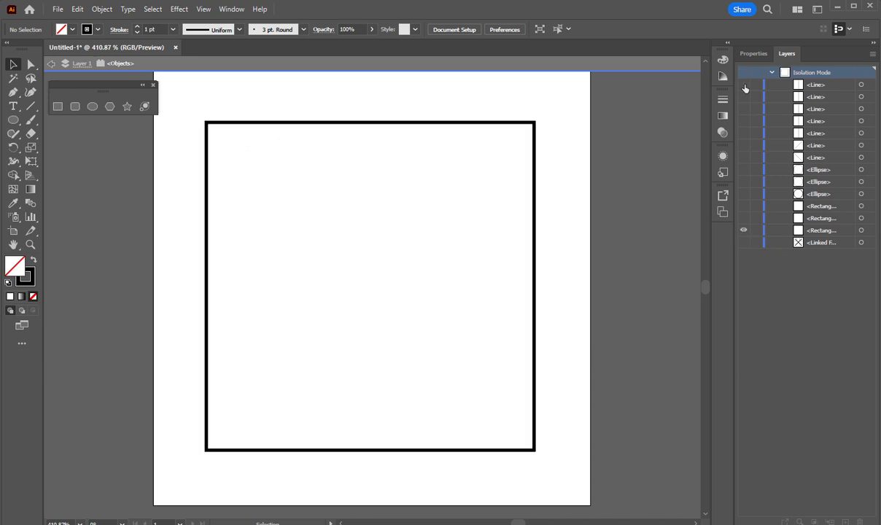
click(744, 85)
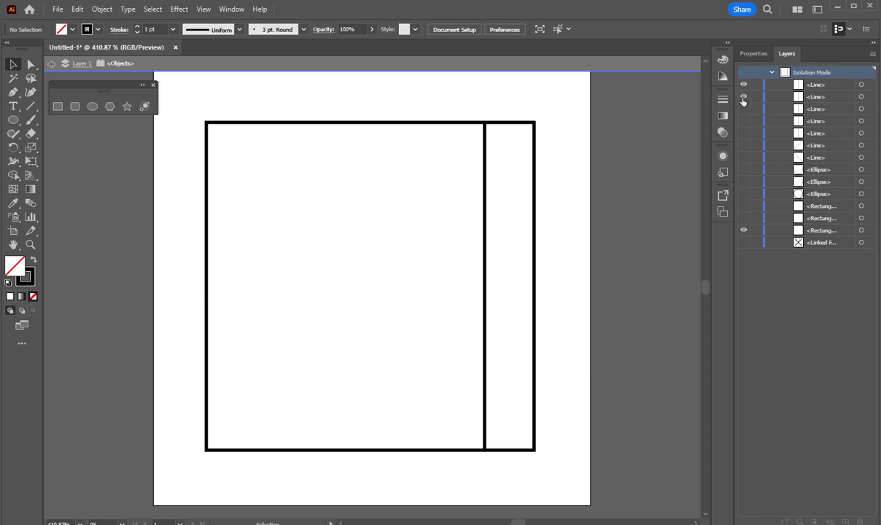
drag(743, 100, 743, 219)
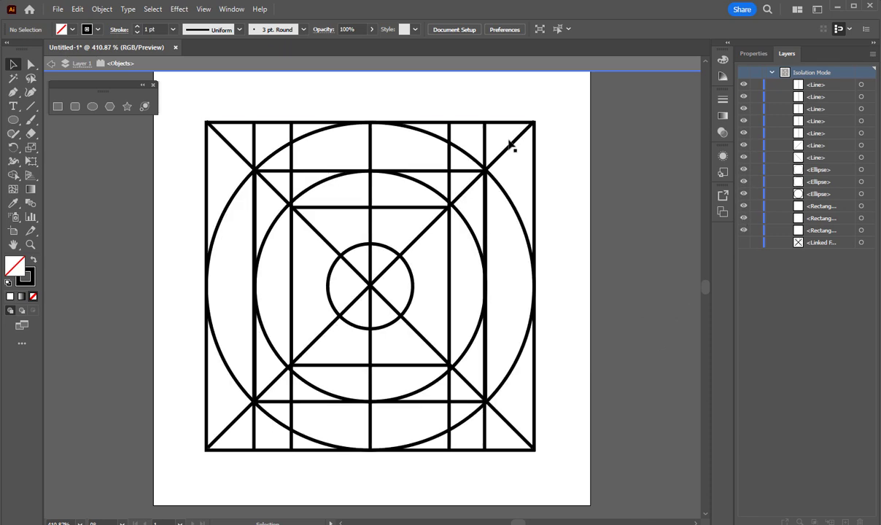
- Convert all of the traced grid shapes and lines into guides
drag(519, 95, 182, 457)
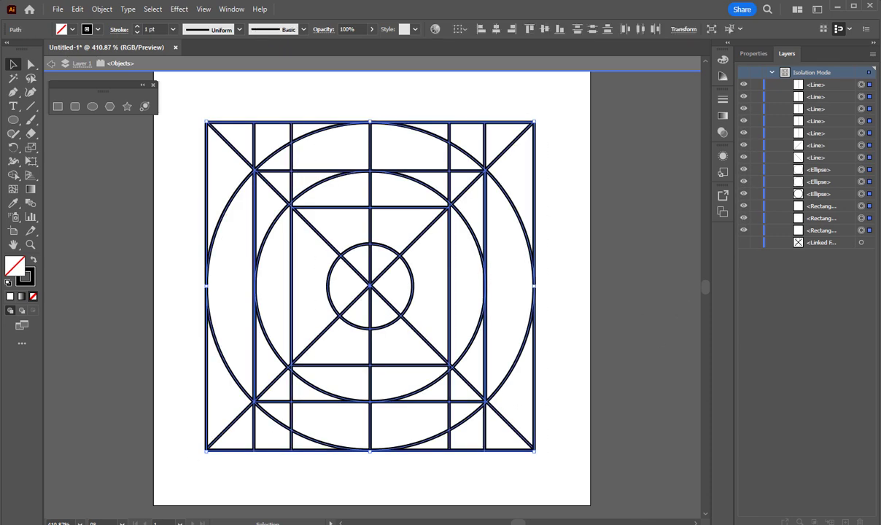
click(232, 9)
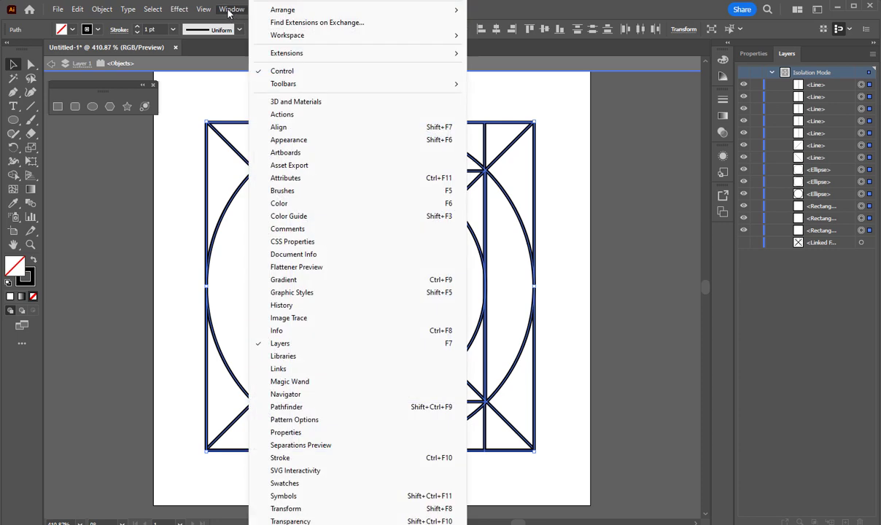
mouse_move(203, 9)
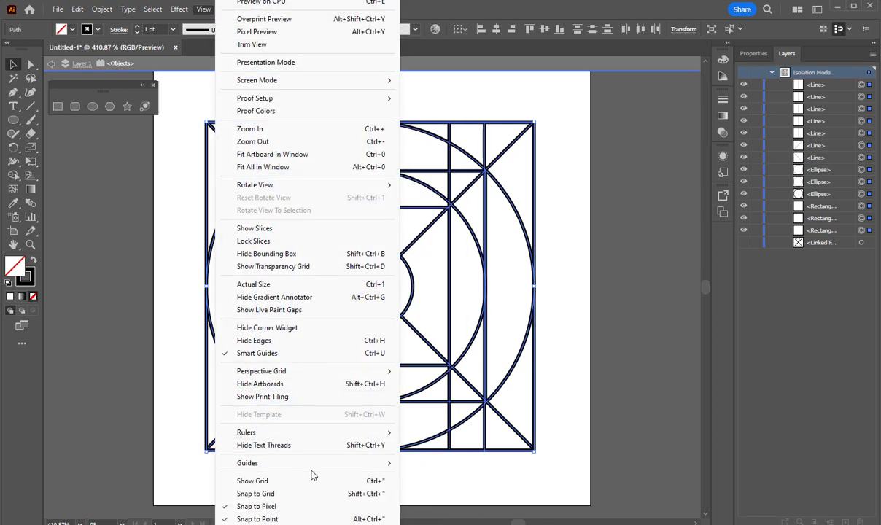
mouse_move(313, 465)
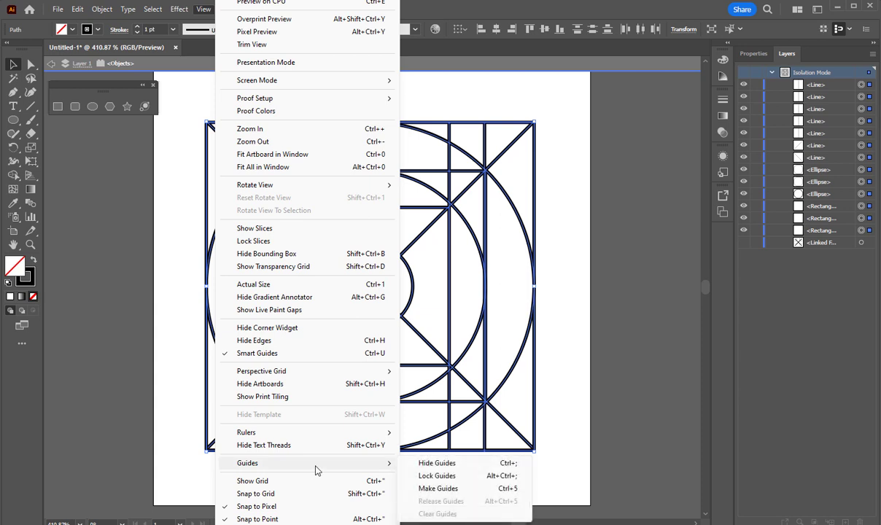
click(442, 489)
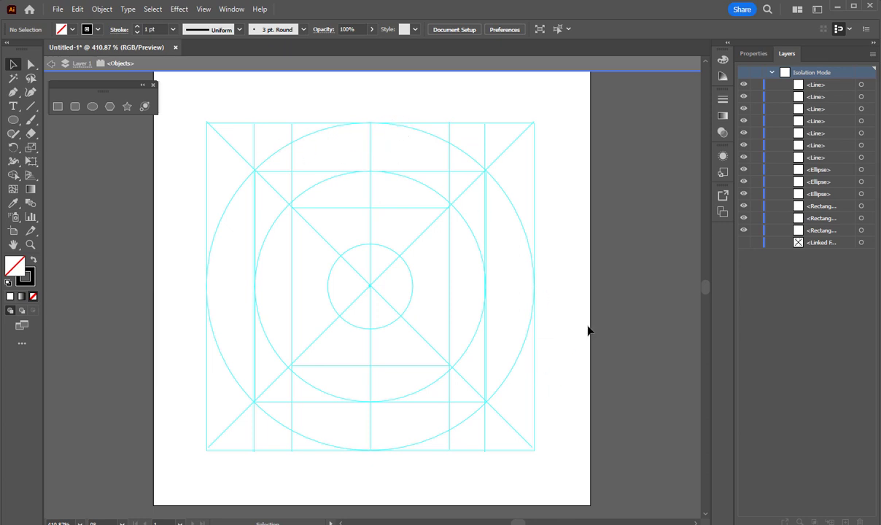
- Draw a square from the grid's centre out to the corners of the middle square guide, leaving it deselected
click(58, 107)
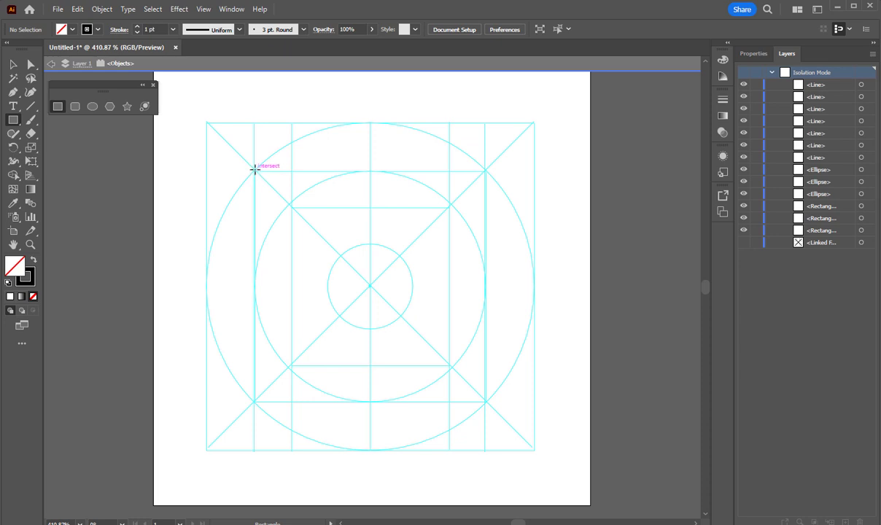
drag(256, 177, 486, 400)
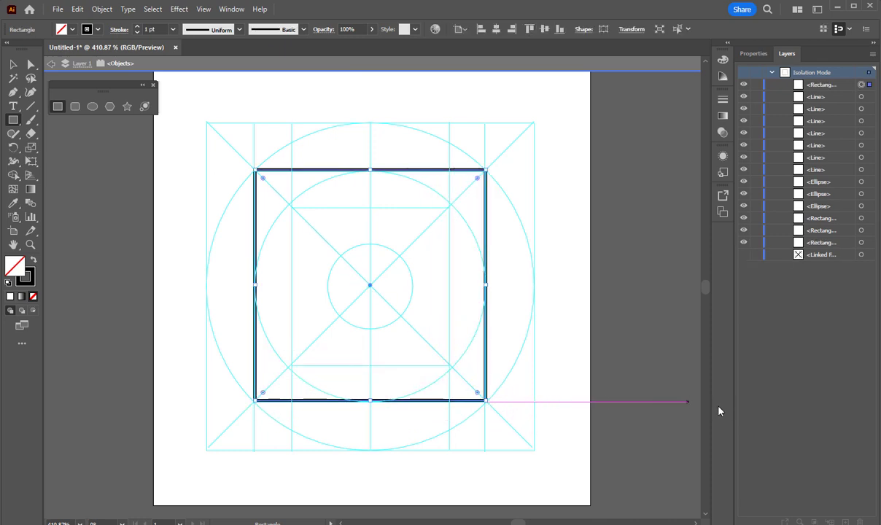
key(ctrl+z)
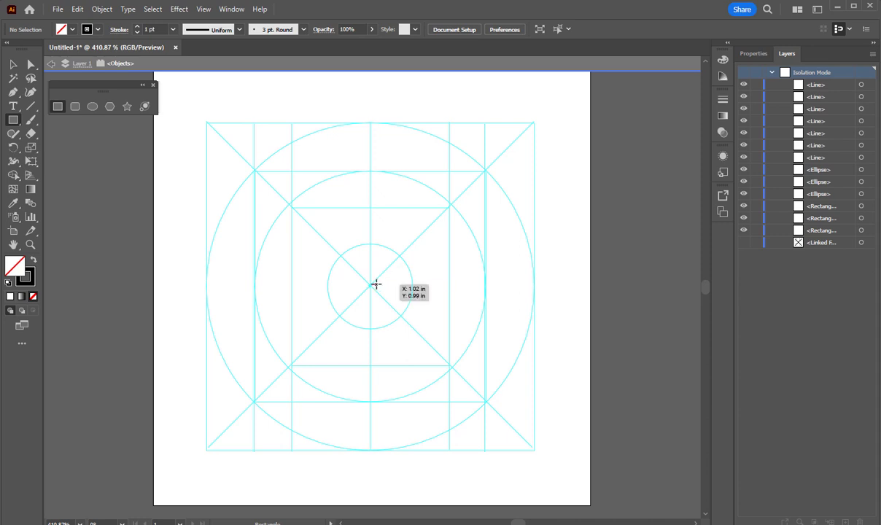
drag(369, 285, 483, 322)
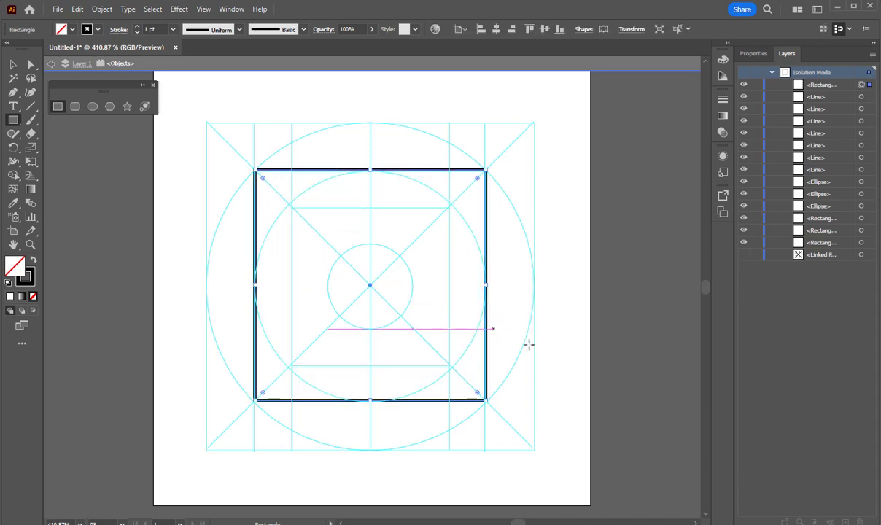
click(18, 66)
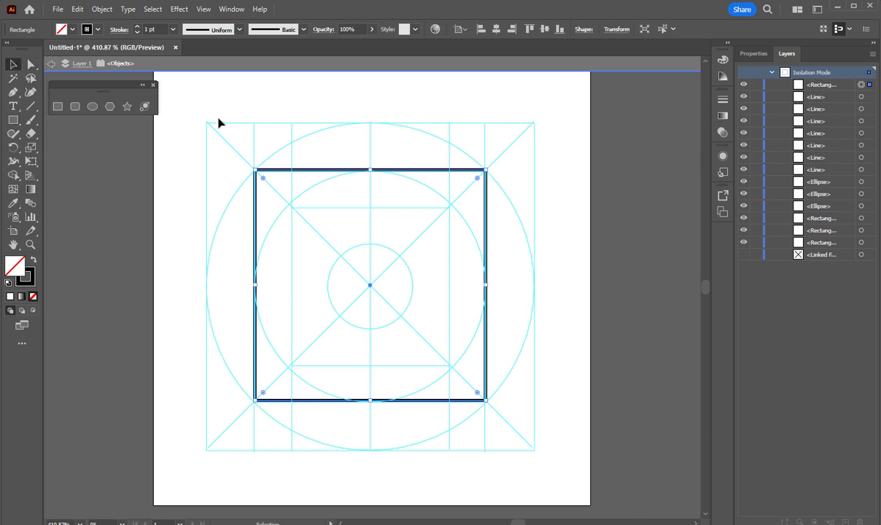
click(163, 271)
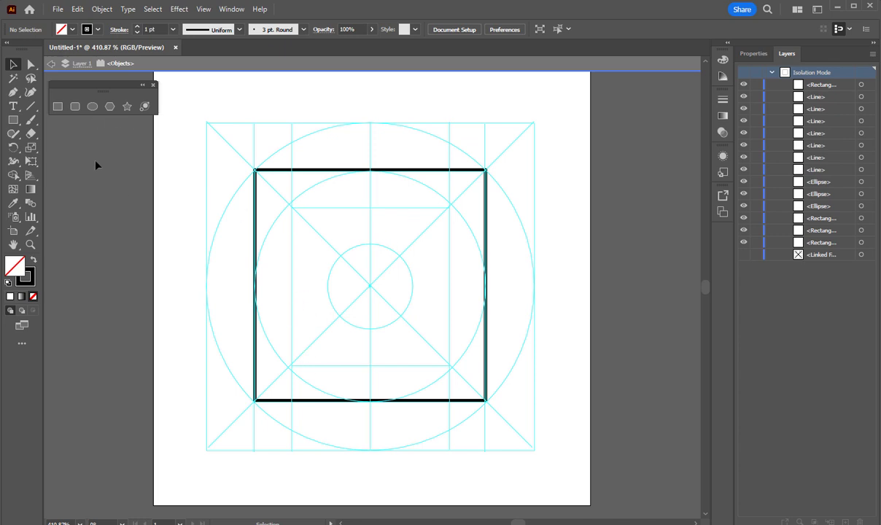
- Create a three-sided polygon with a radius of 0.6944 in
click(110, 107)
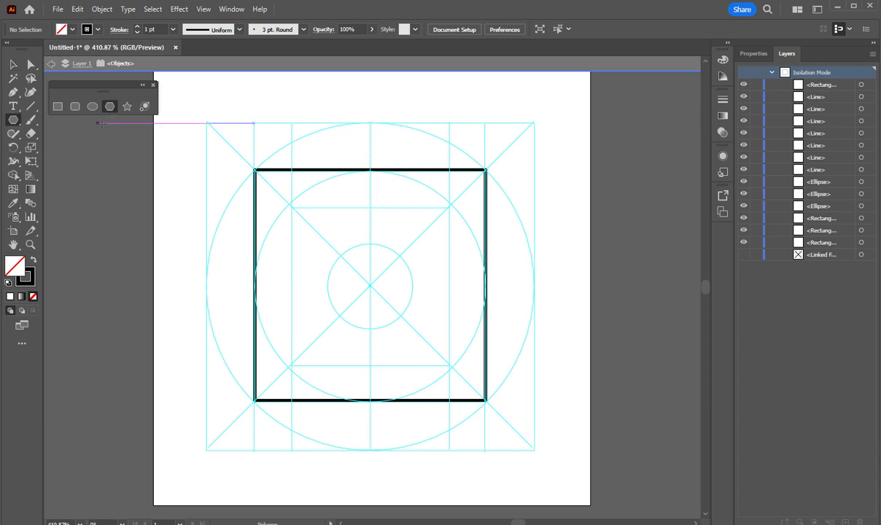
click(361, 108)
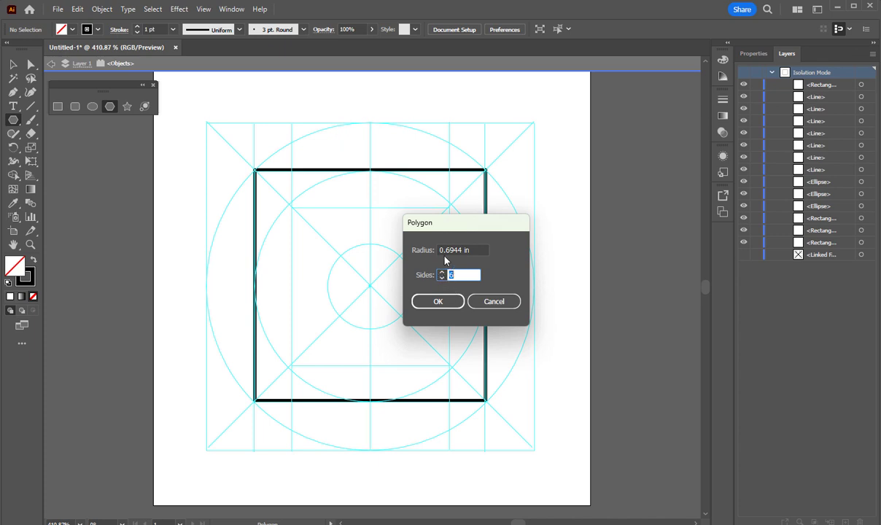
click(438, 302)
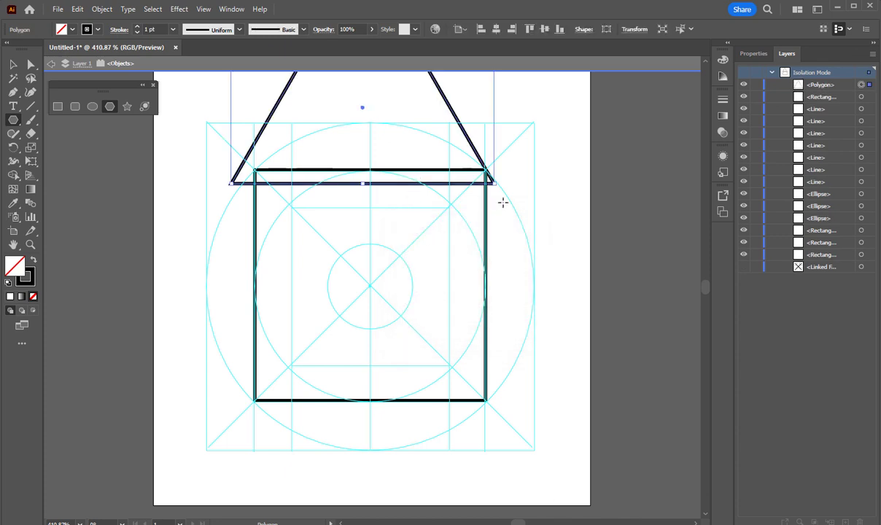
- Move the triangle into the square and scale it proportionally to span the square's width, with its apex on the top edge
click(14, 65)
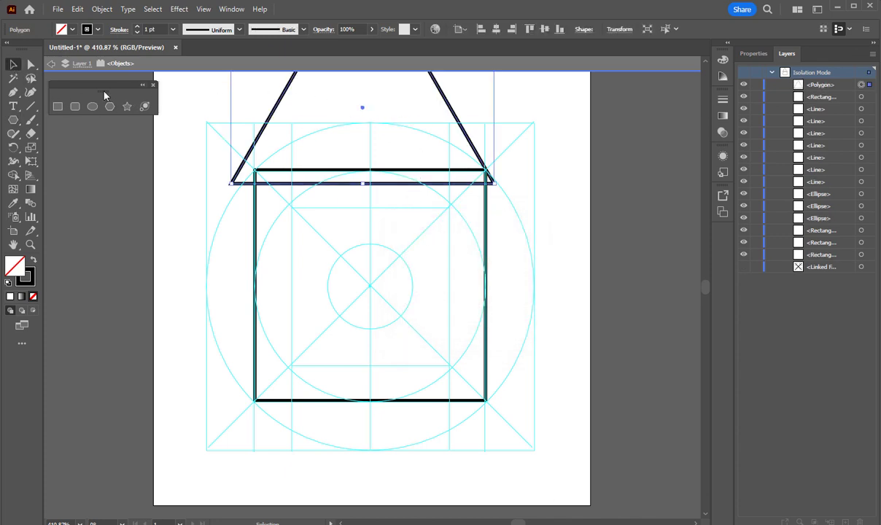
drag(388, 110, 384, 193)
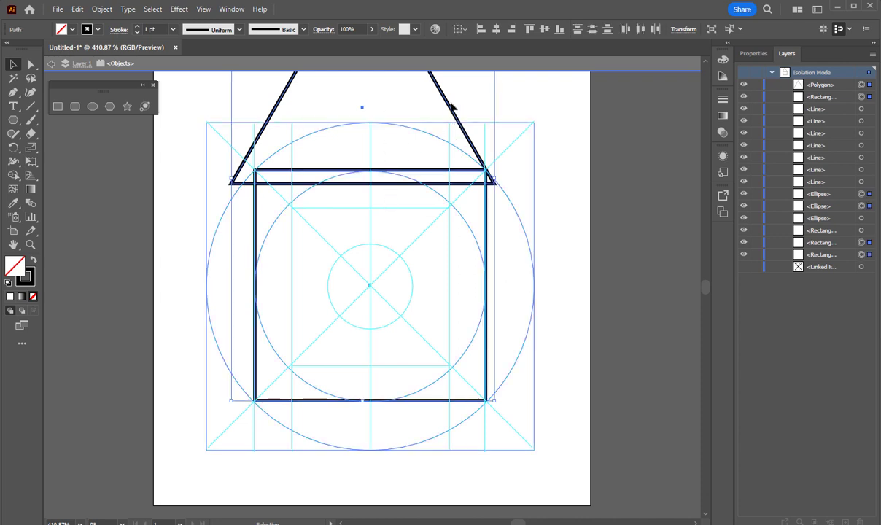
click(461, 109)
drag(448, 105, 470, 321)
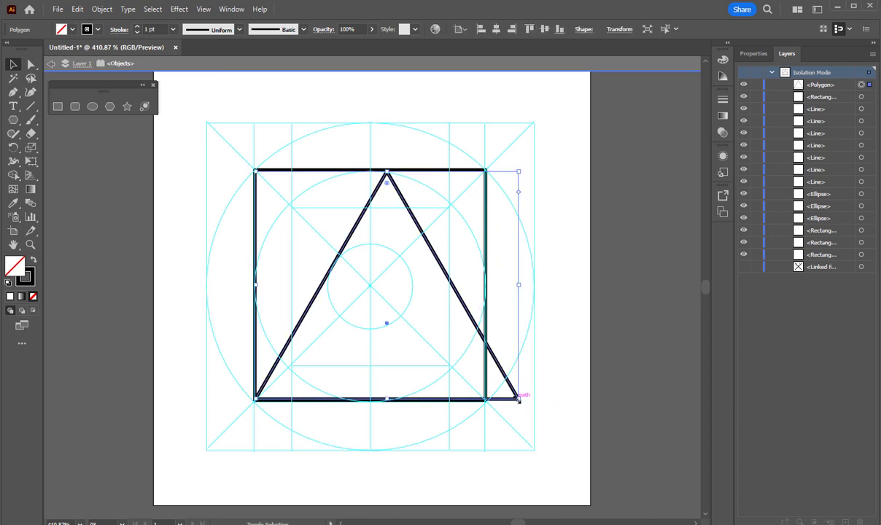
drag(518, 400, 480, 396)
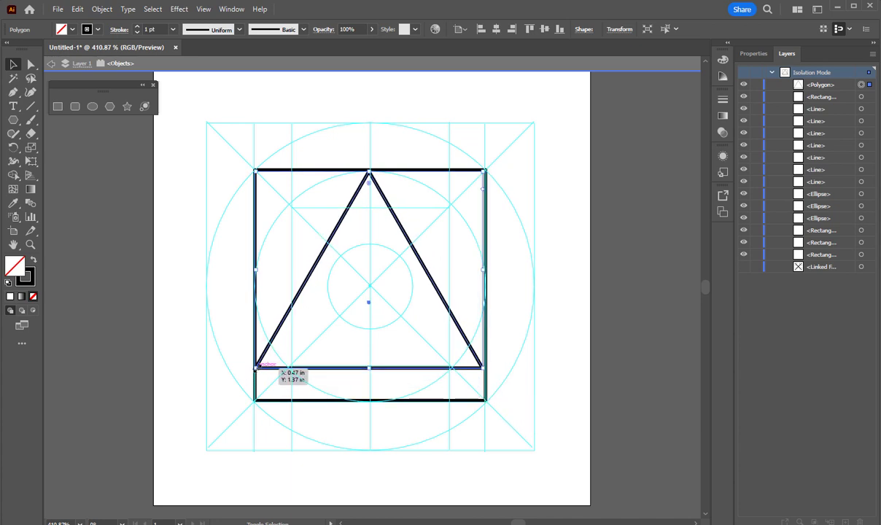
drag(258, 372, 256, 366)
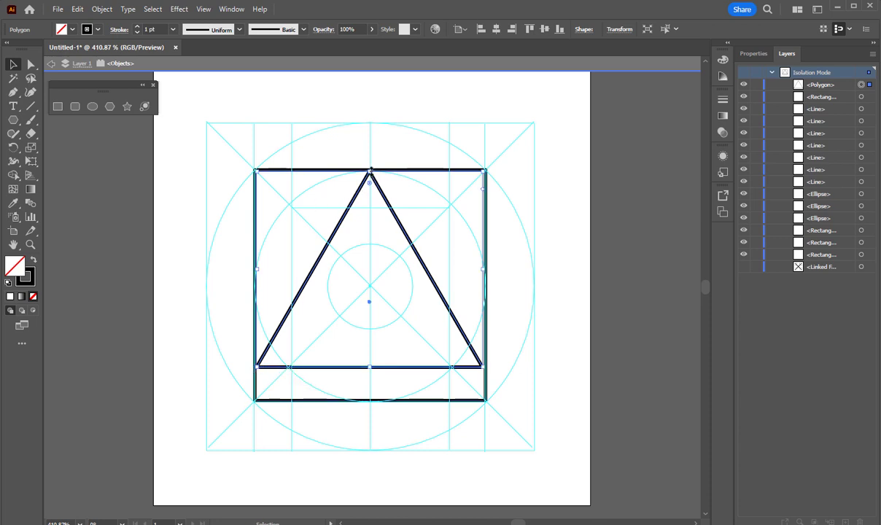
- Flatten the triangle by lowering its apex along the vertical centre guide to Y 1.1181 in
click(32, 66)
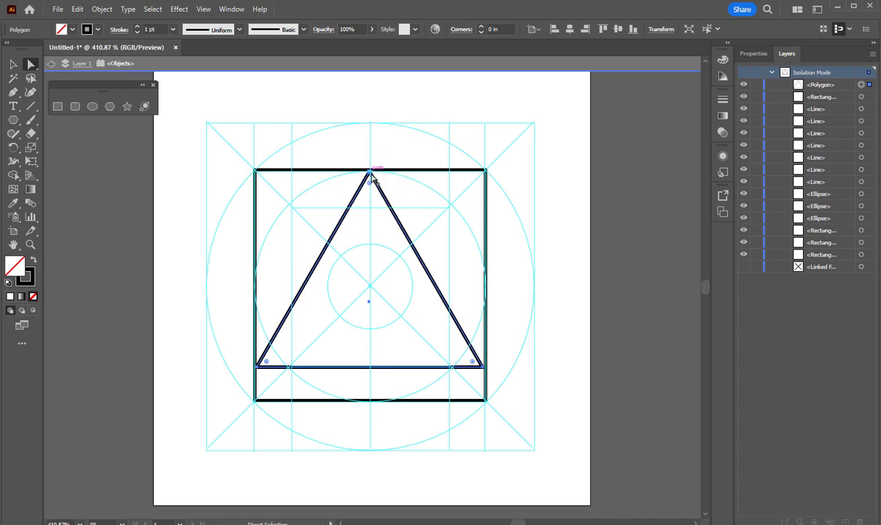
drag(370, 175, 370, 151)
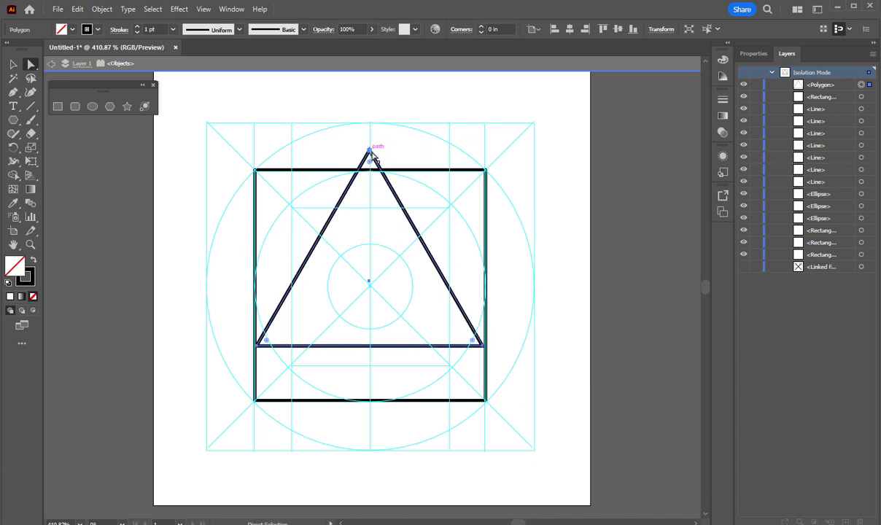
click(371, 150)
drag(370, 151, 370, 313)
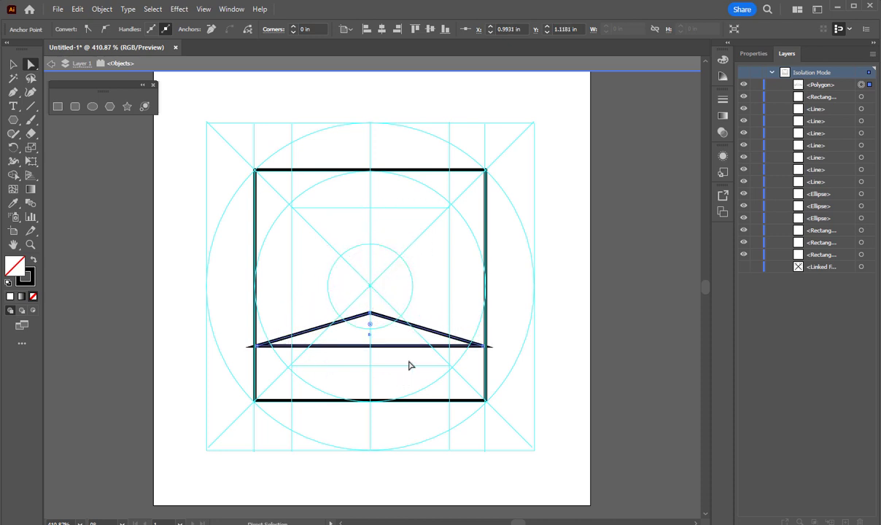
- Move the flattened triangle above the square so its base rests on the square's top edge like a roof
click(13, 66)
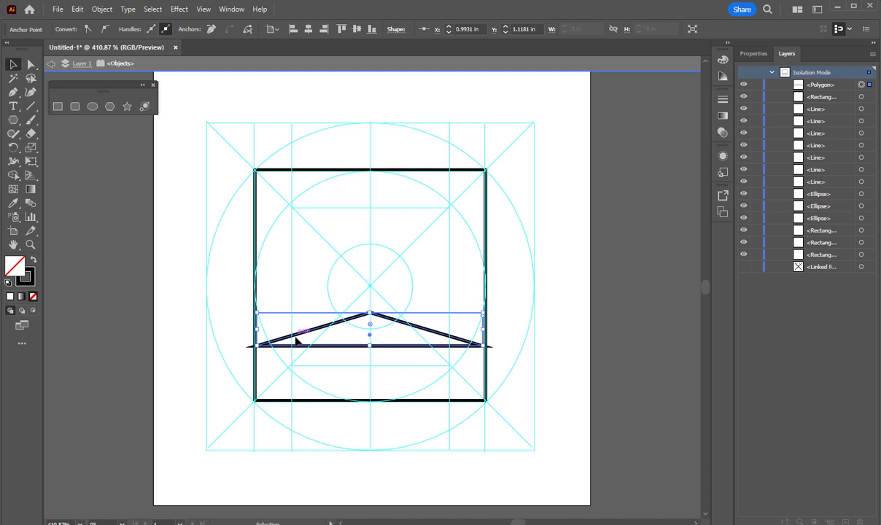
drag(296, 338, 296, 158)
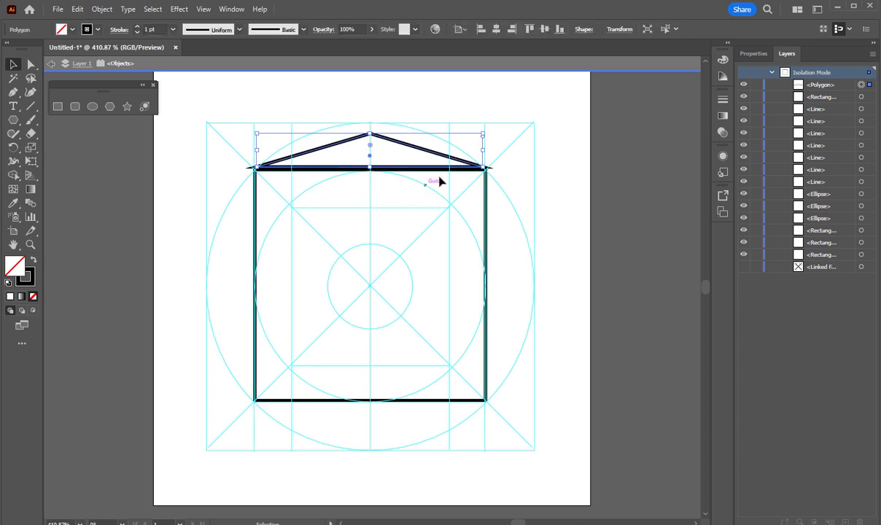
drag(370, 159, 371, 160)
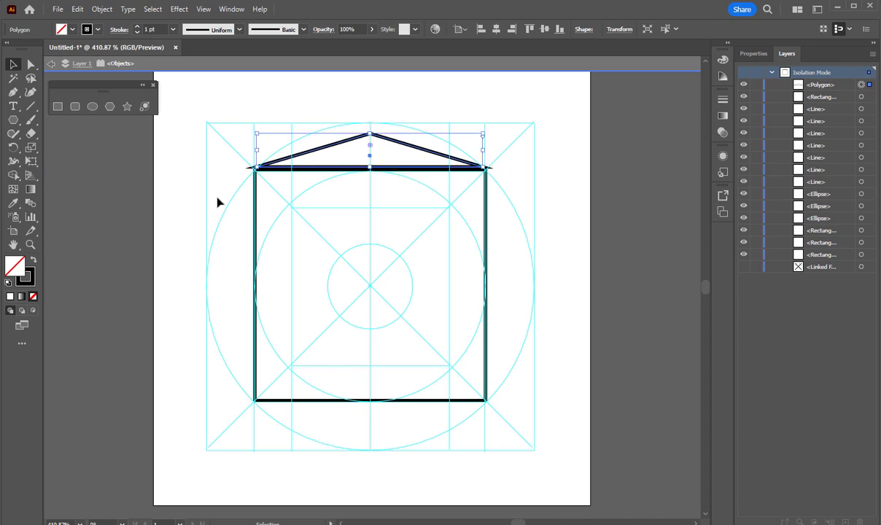
click(30, 244)
click(343, 145)
click(416, 272)
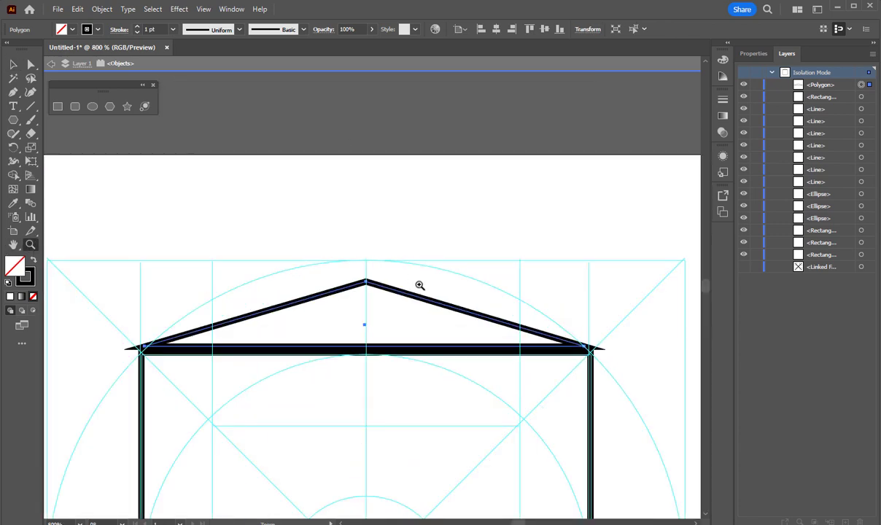
click(14, 65)
mouse_move(385, 290)
mouse_down()
mouse_move(381, 271)
mouse_move(380, 297)
mouse_up()
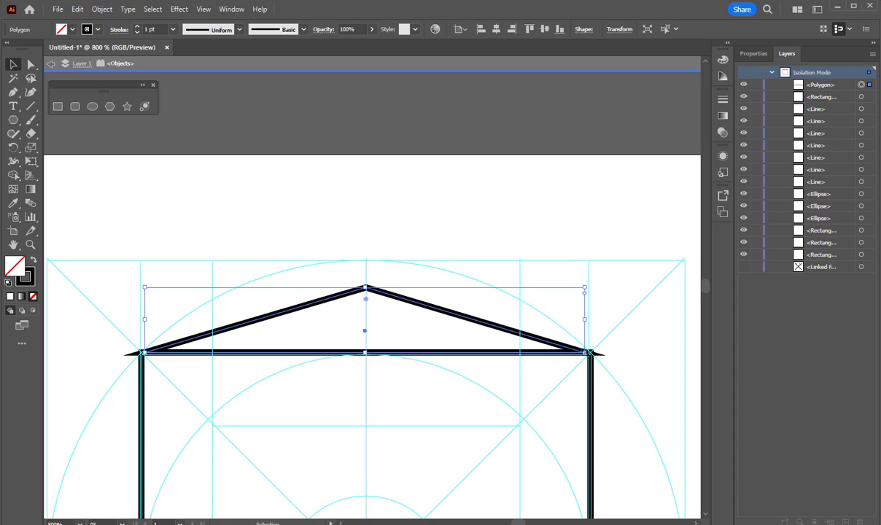
- Widen the roof triangle to the square's right corner and round its corners to 0.0089 in
drag(586, 319, 592, 318)
mouse_move(581, 322)
mouse_down()
mouse_move(573, 322)
mouse_move(588, 321)
mouse_up()
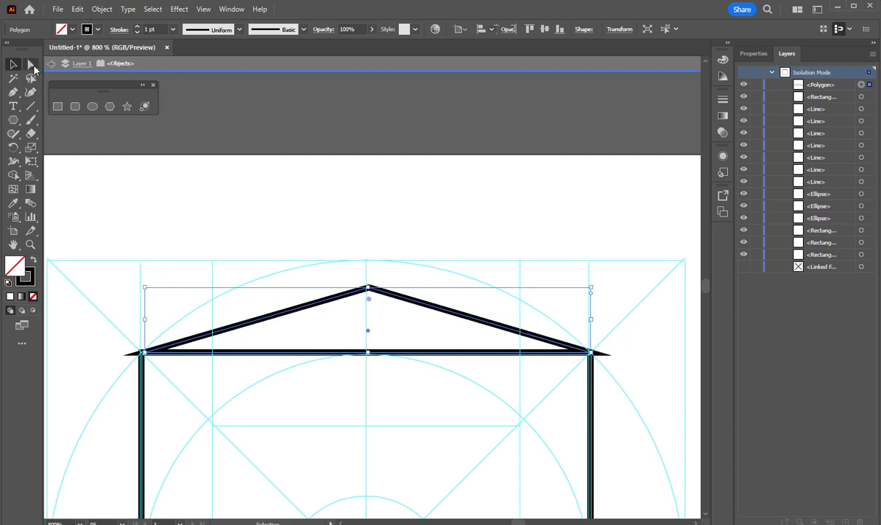
click(30, 64)
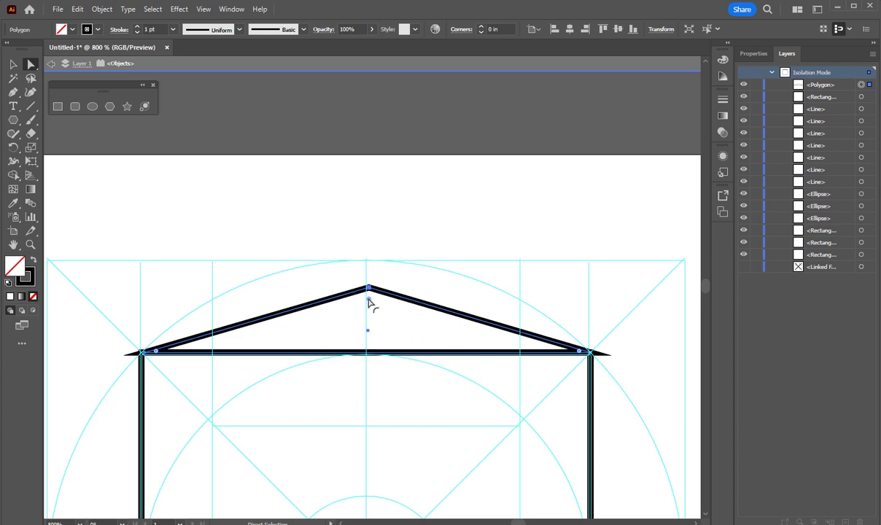
mouse_move(370, 302)
mouse_down()
mouse_move(384, 307)
mouse_move(365, 307)
mouse_move(357, 295)
mouse_up()
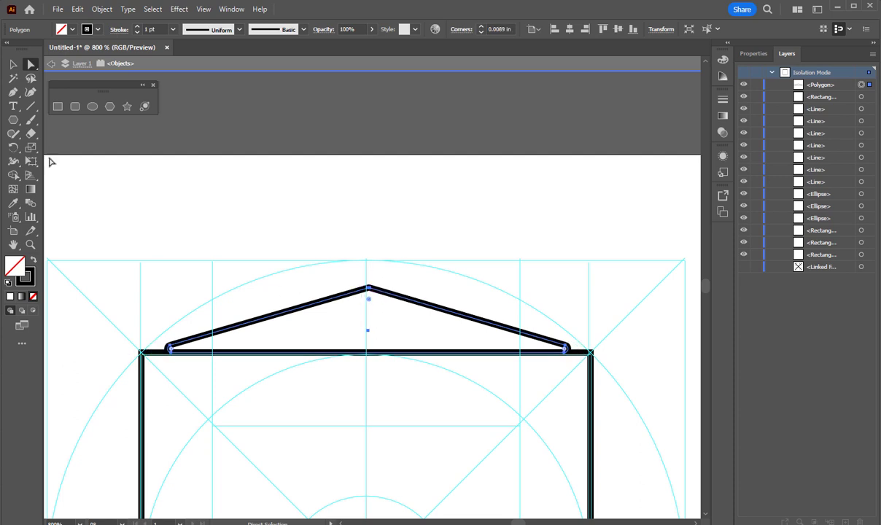
- Widen the roof triangle on both sides so its rounded ends line up with the square's upper corners
click(13, 64)
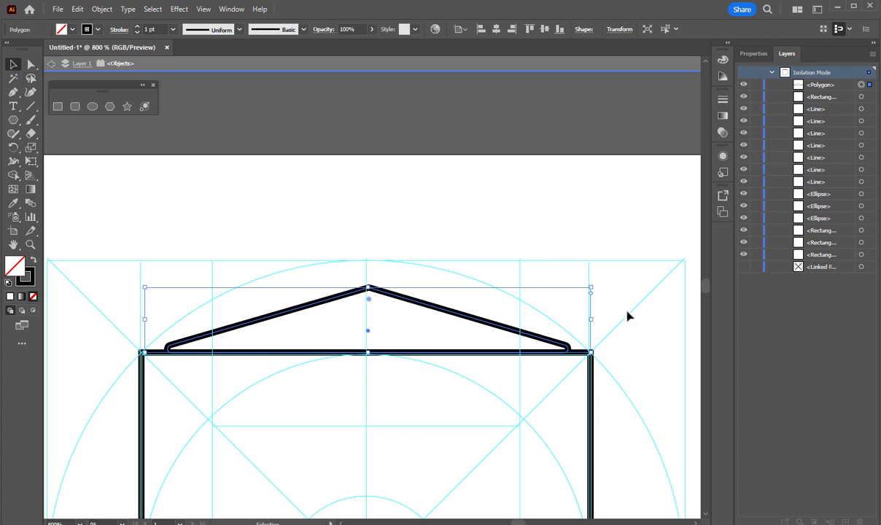
drag(592, 320, 615, 324)
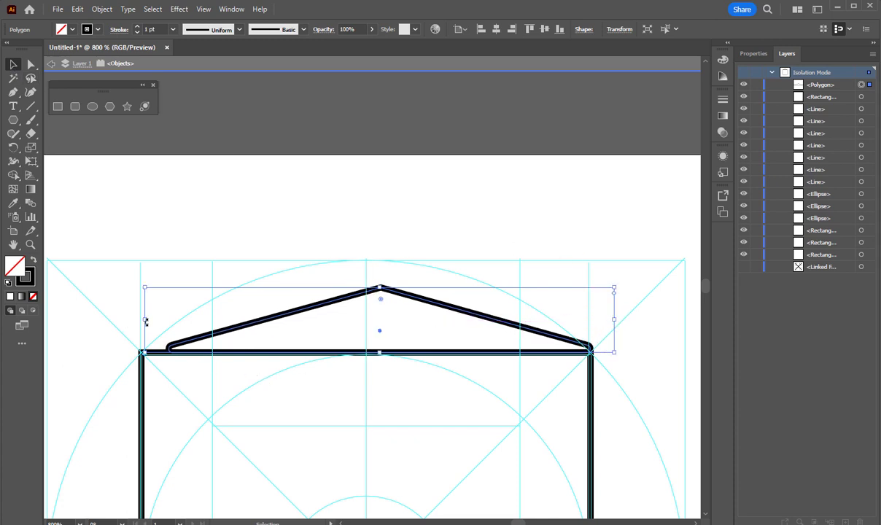
drag(145, 321, 117, 313)
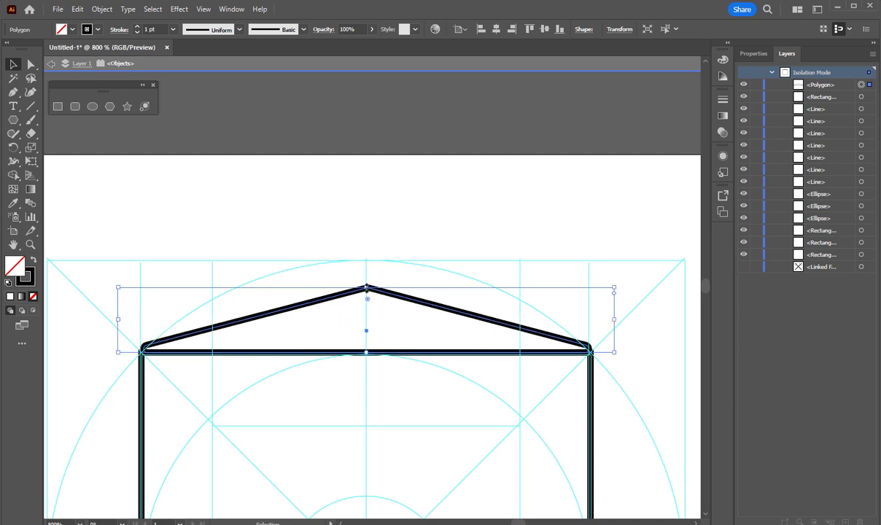
- Raise the roof's apex to the grid's top guide and narrow both sides to match the square's upper corners
drag(366, 287, 367, 263)
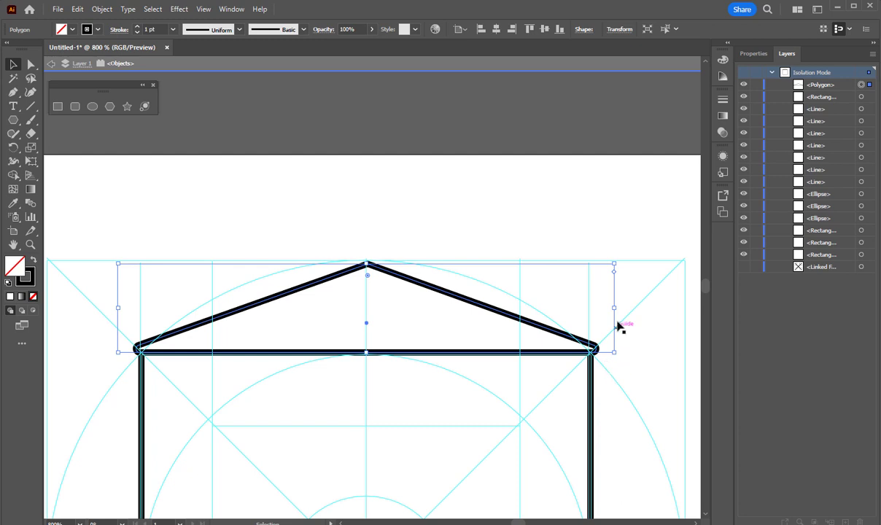
drag(614, 310, 608, 309)
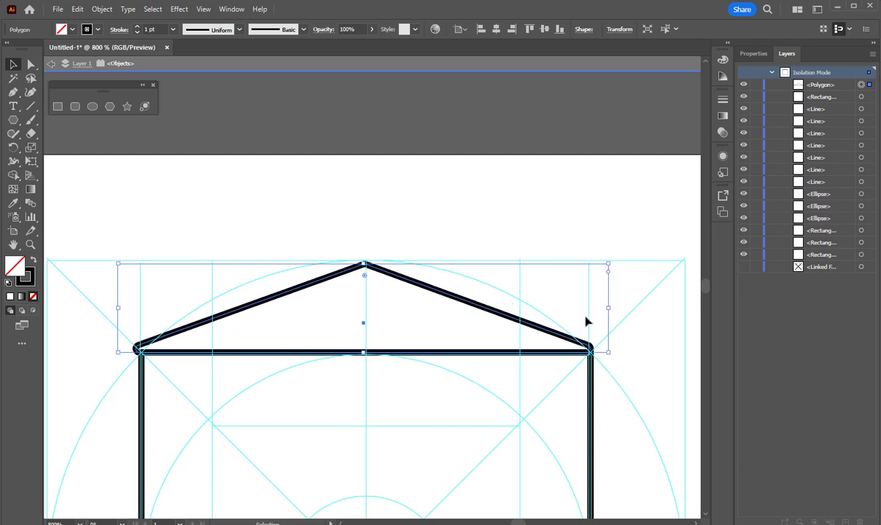
drag(118, 306, 125, 305)
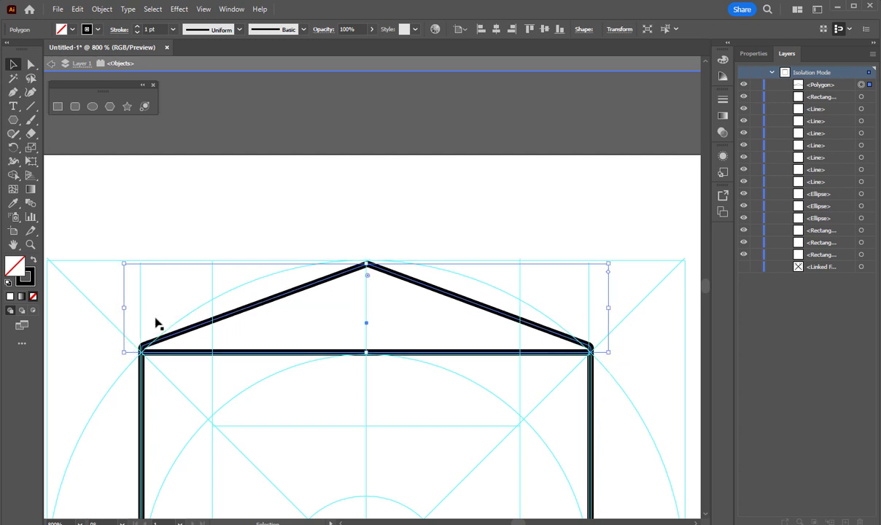
click(610, 282)
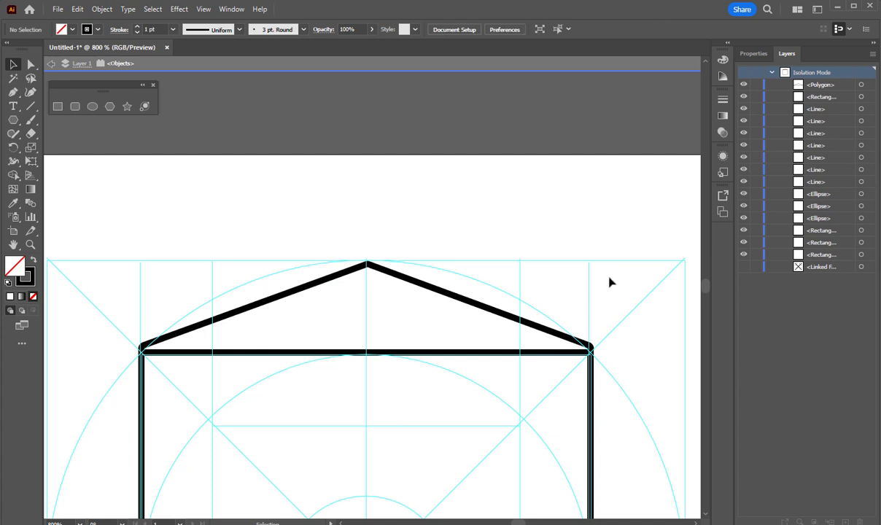
- Try rounding all four corners of the square, returning them to a 0 in radius
click(585, 388)
drag(582, 361, 551, 368)
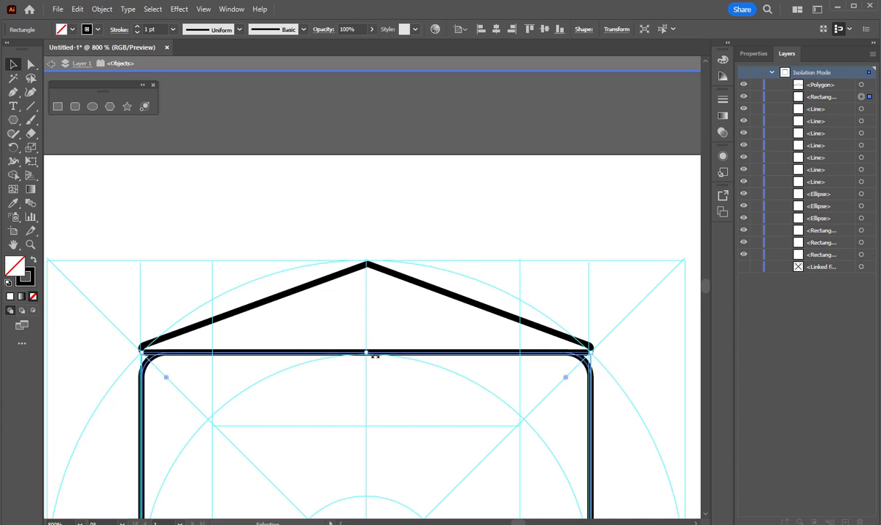
scroll(514, 449, down, 10)
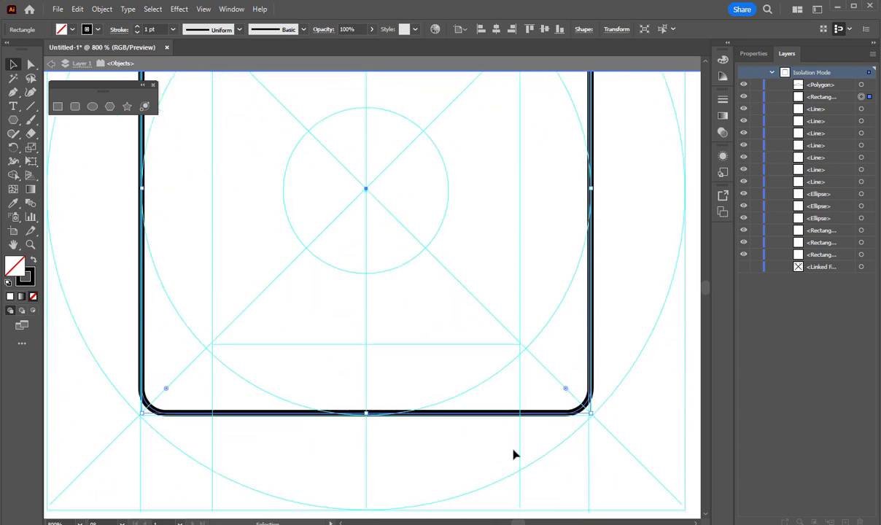
scroll(212, 295, up, 8)
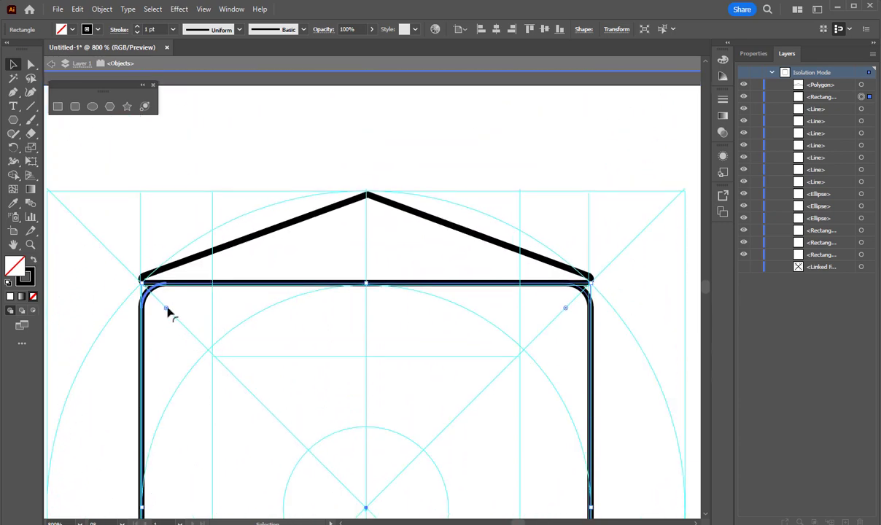
drag(166, 312, 137, 261)
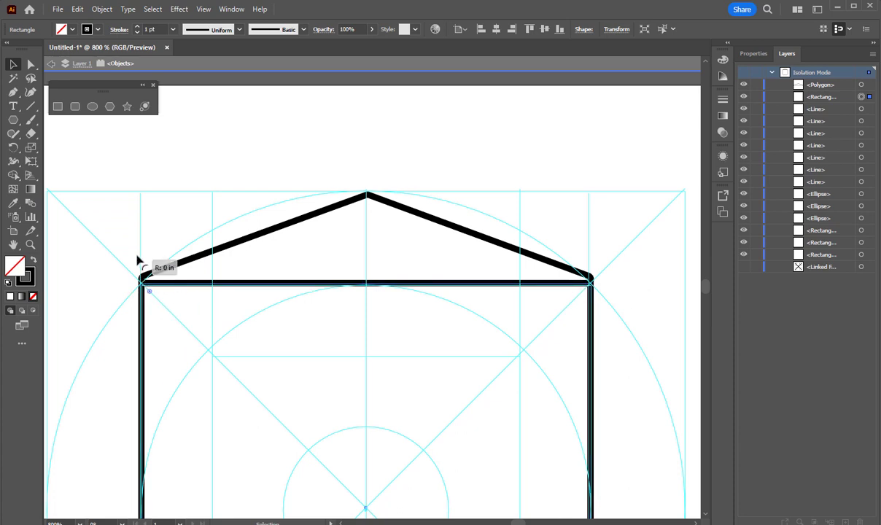
drag(137, 260, 167, 321)
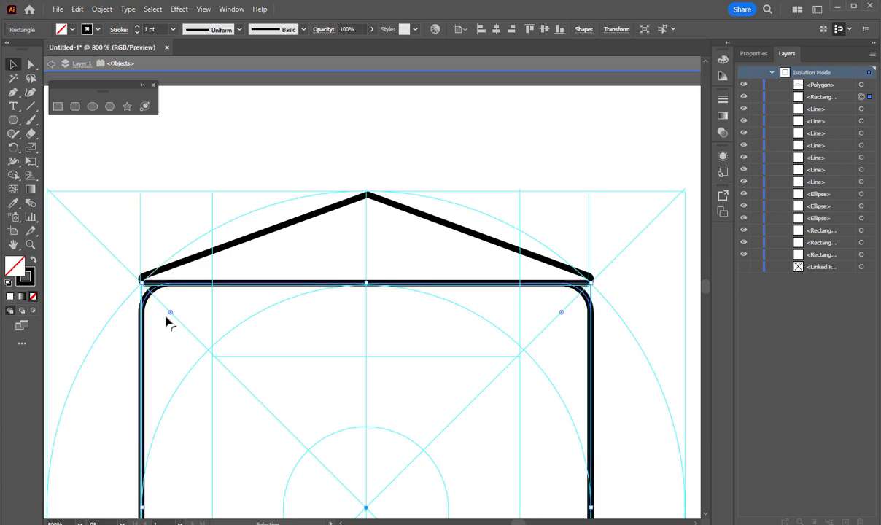
key(ctrl+z)
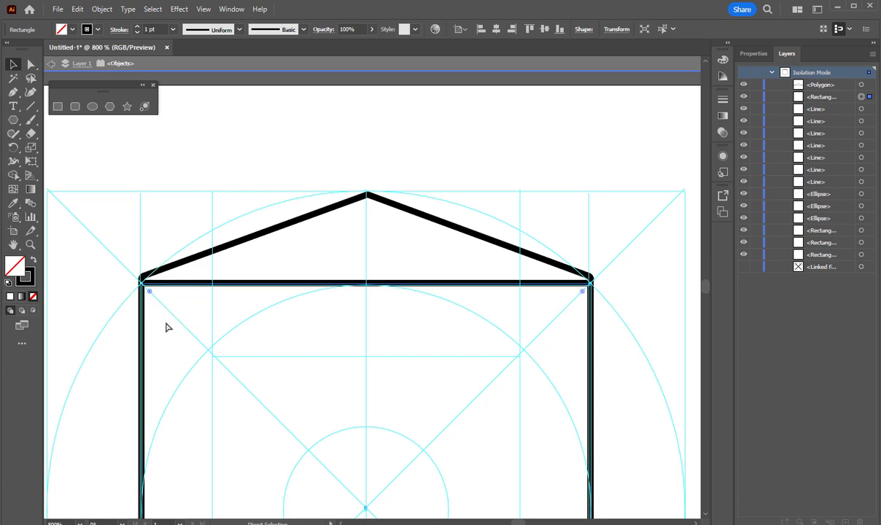
- Try rounding only the square's lower-right corner
scroll(266, 380, down, 1)
scroll(267, 379, down, 6)
click(275, 399)
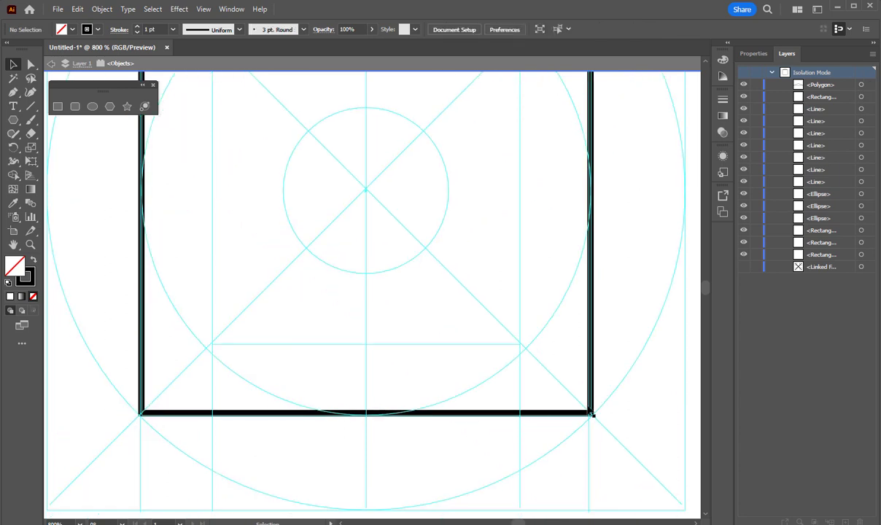
click(592, 414)
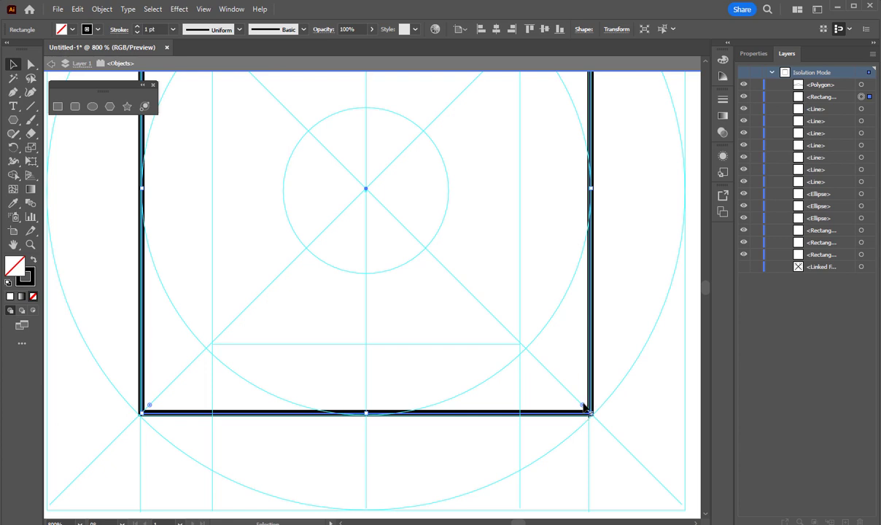
key(a)
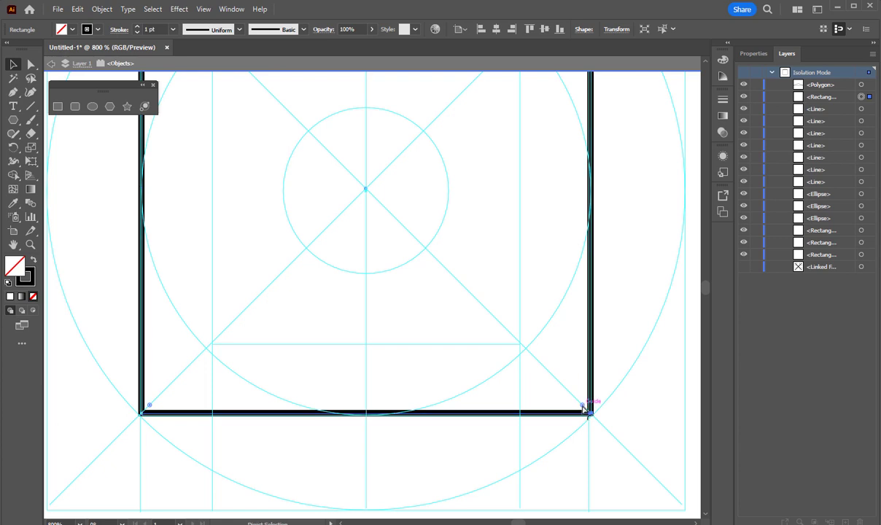
drag(583, 407, 577, 401)
key(ctrl+z)
key(v)
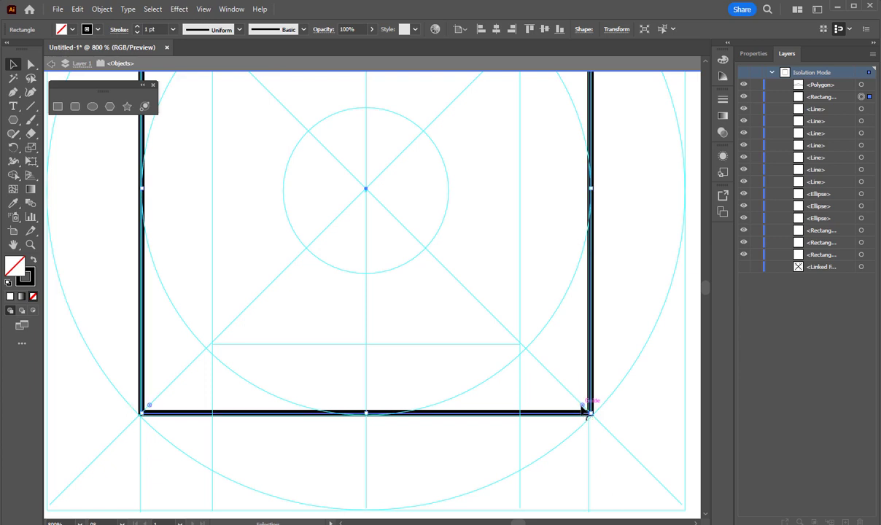
- Round all four corners of the square to about 0.0721 in
drag(583, 409, 561, 385)
scroll(549, 250, up, 4)
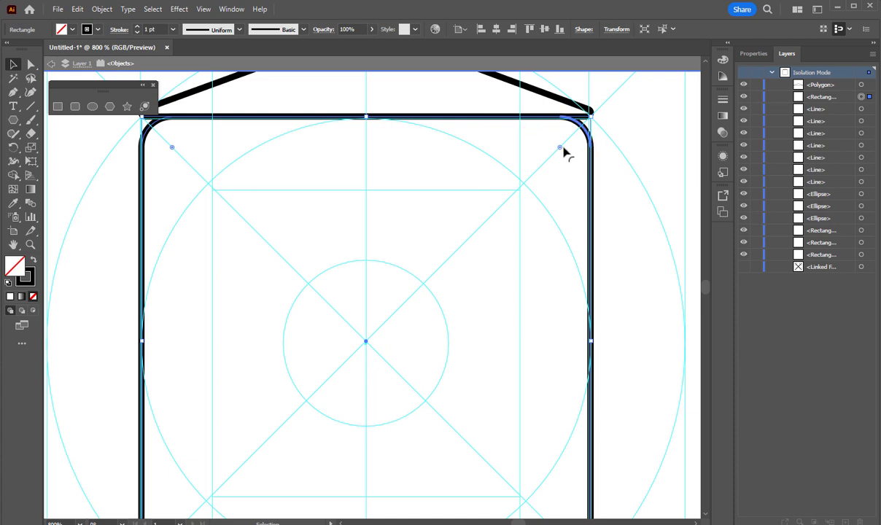
click(761, 55)
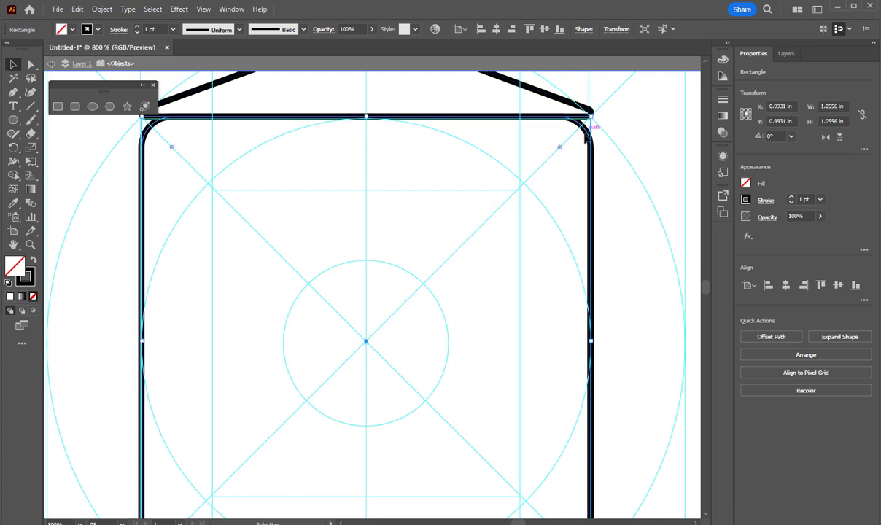
key(Down)
key(ctrl+z)
- Check the corner options of the square's upper-right rounded corner and try converting its anchors to corner points
click(31, 64)
click(594, 116)
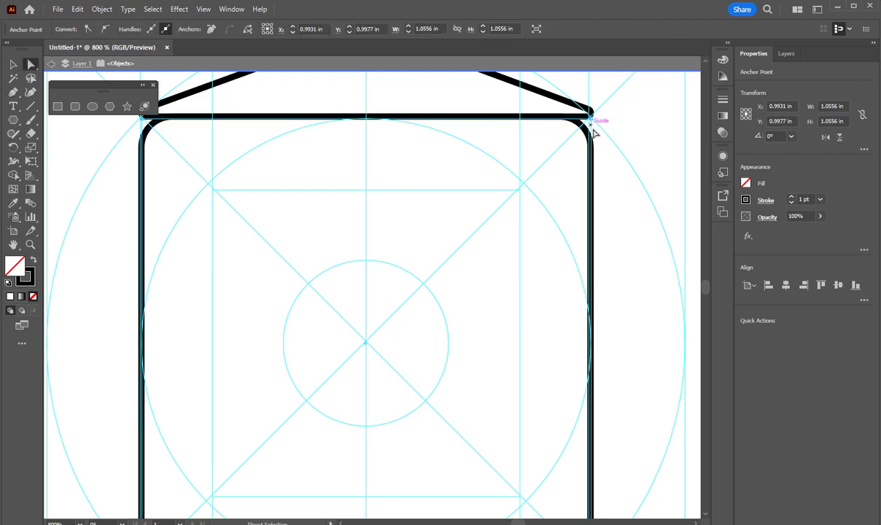
click(589, 136)
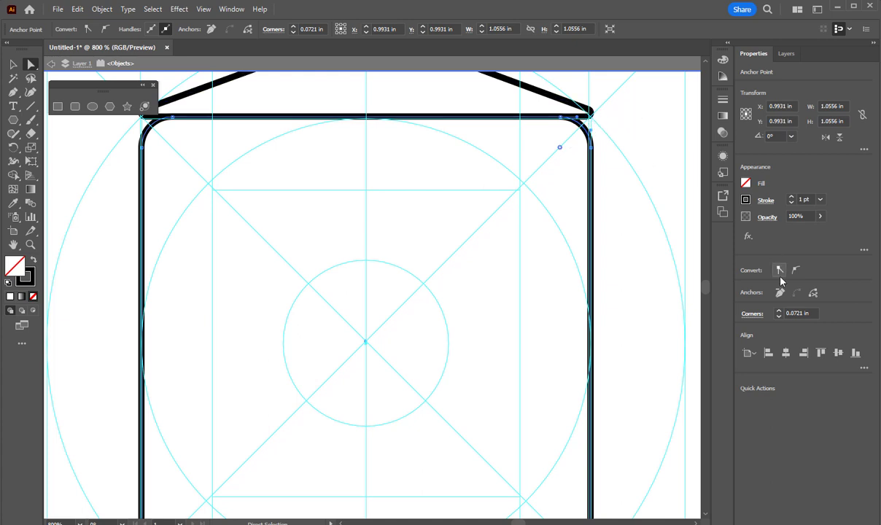
click(751, 314)
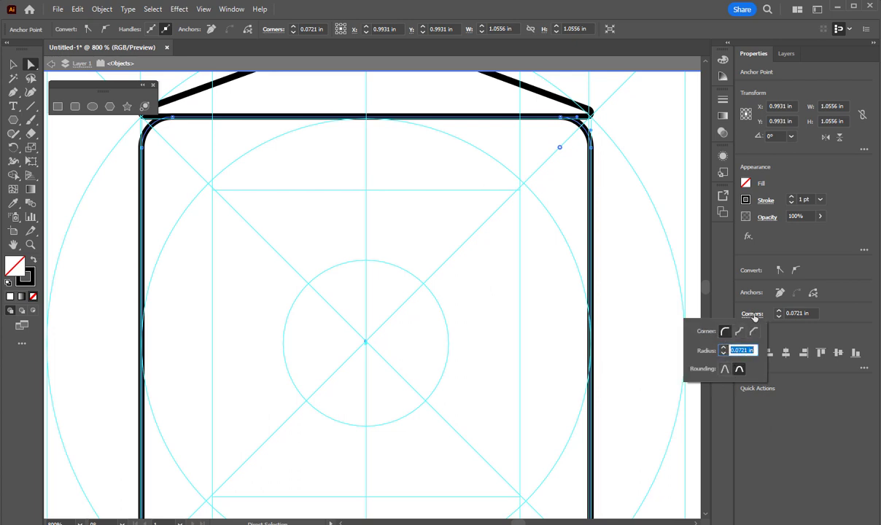
click(811, 467)
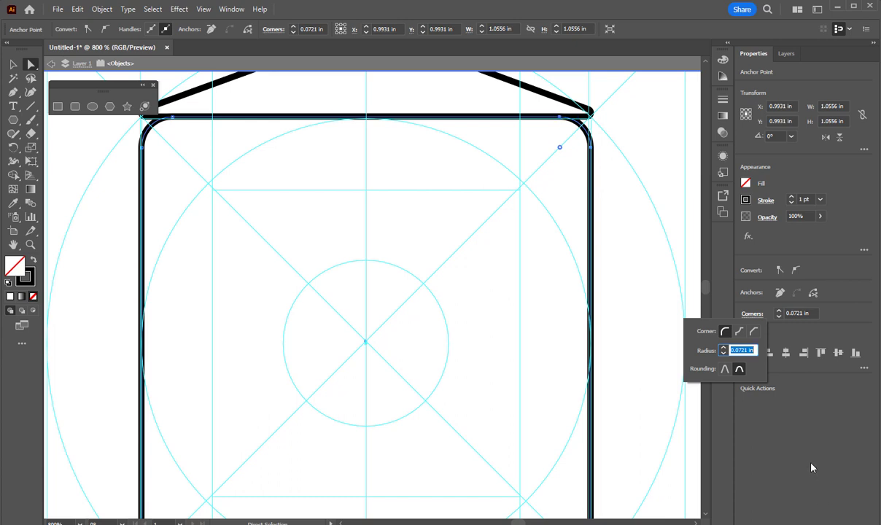
click(780, 272)
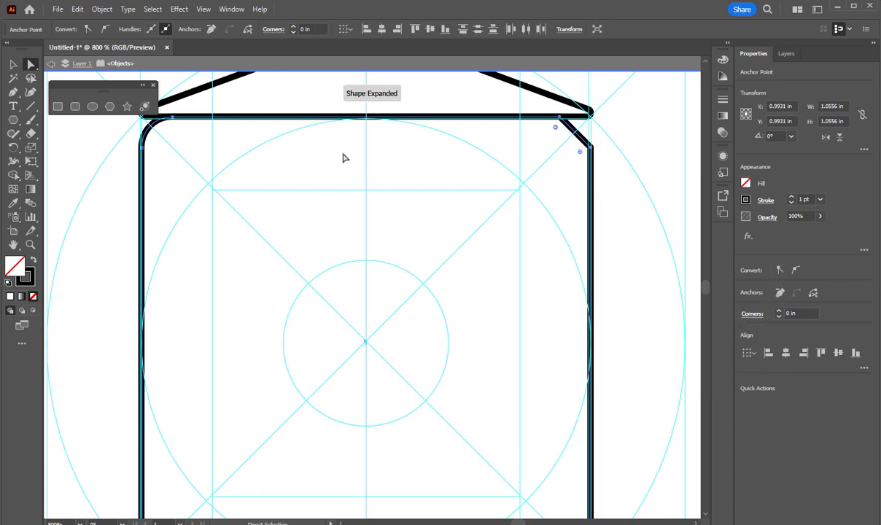
click(145, 127)
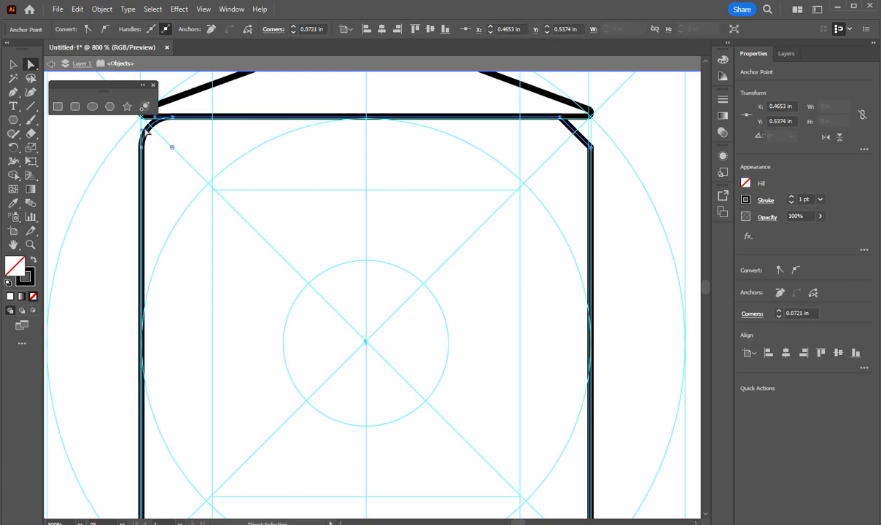
click(161, 139)
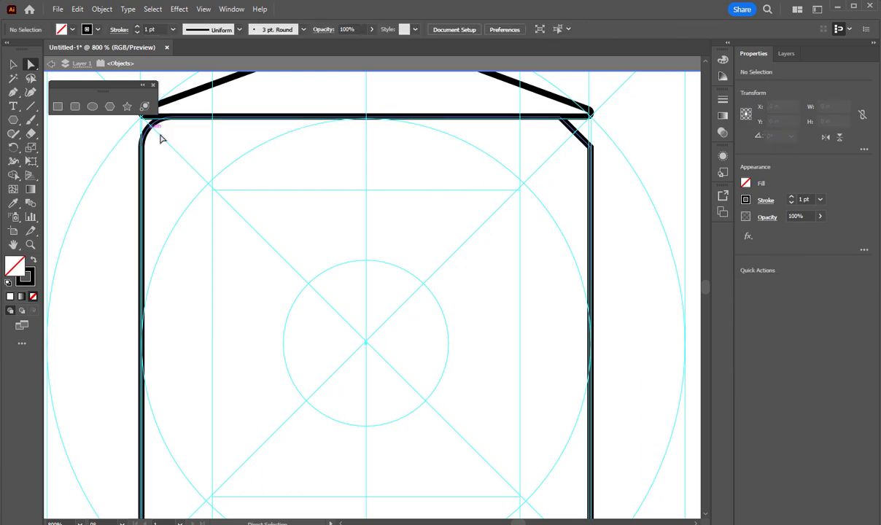
click(591, 148)
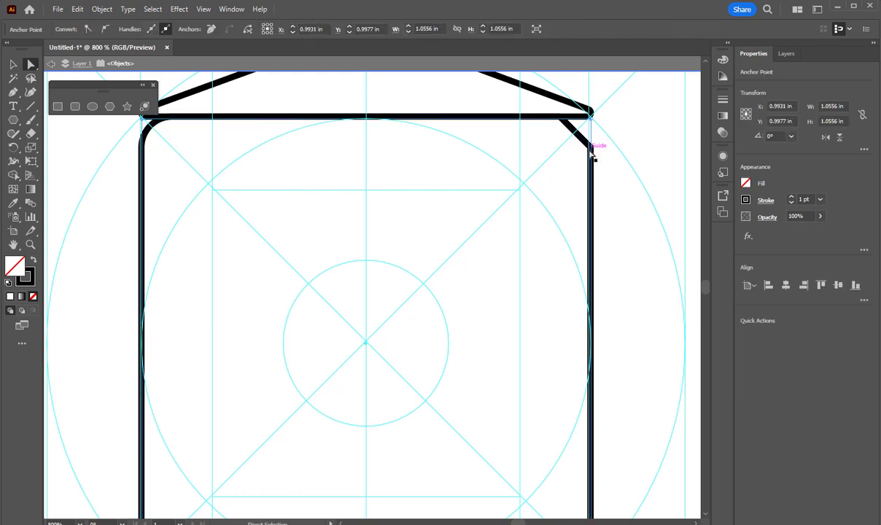
click(792, 289)
scroll(472, 244, down, 1)
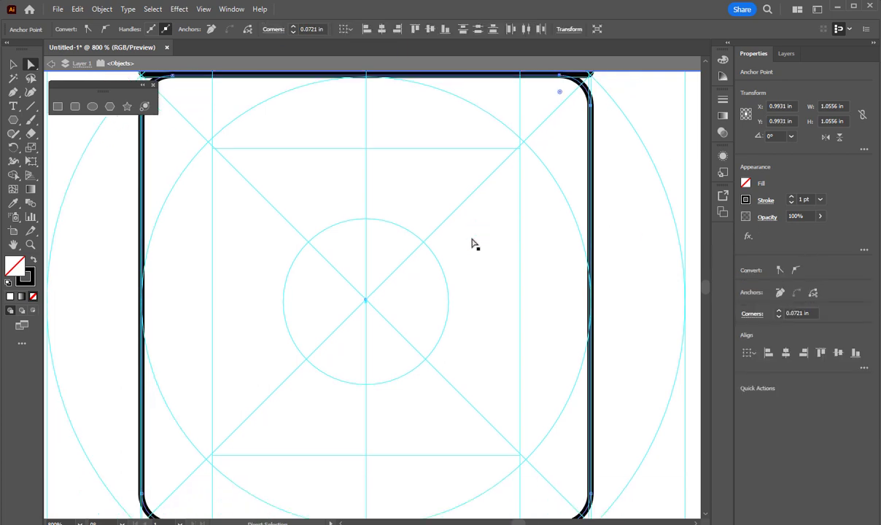
scroll(474, 241, up, 3)
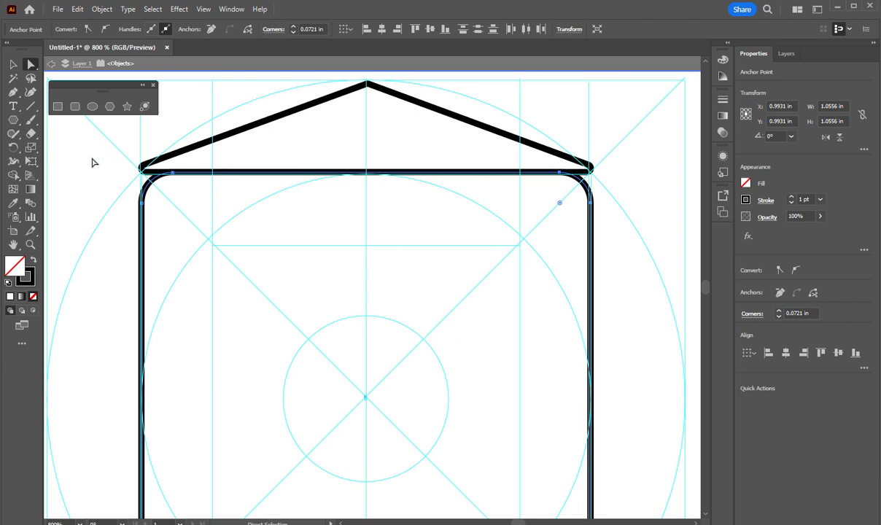
click(13, 65)
click(100, 191)
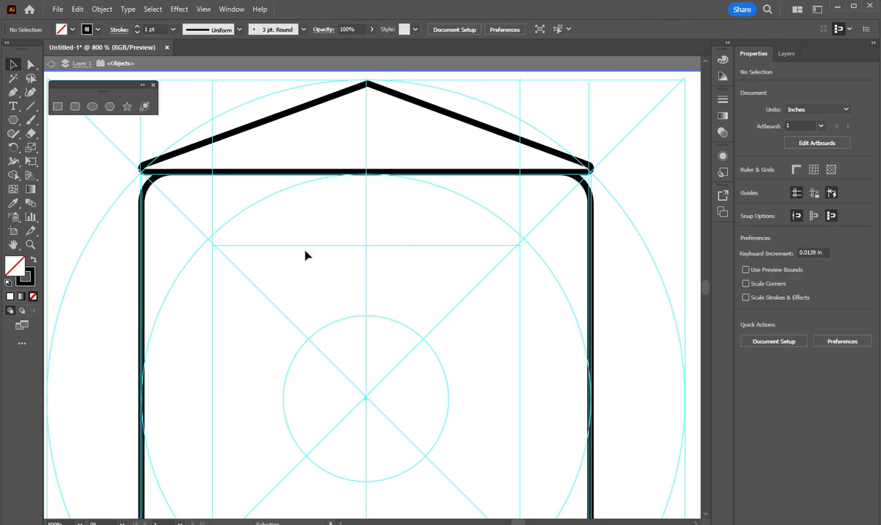
- Fill the rounded square of the house with blue
scroll(315, 255, down, 1)
scroll(299, 243, up, 1)
click(31, 244)
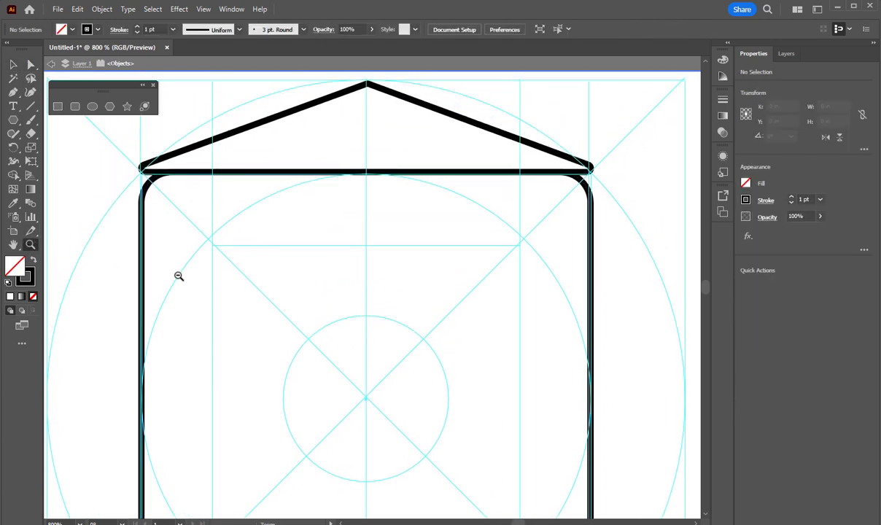
alt+click(360, 293)
alt+click(359, 293)
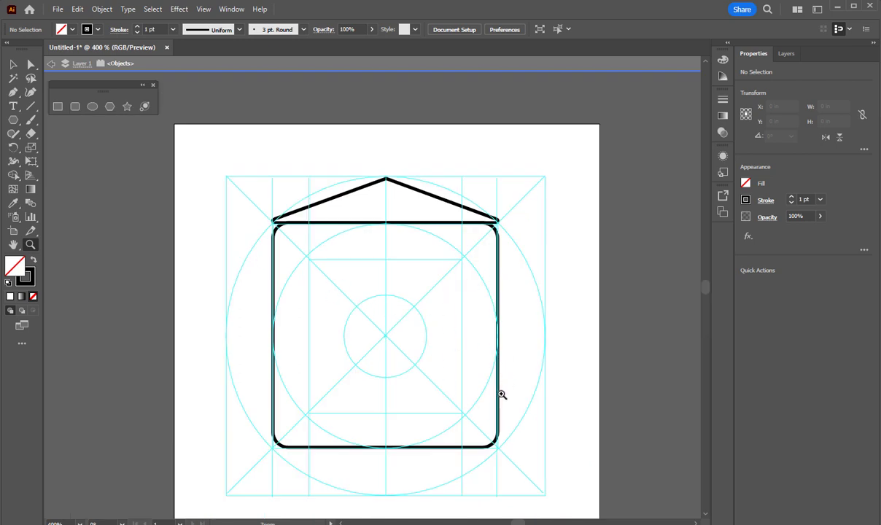
click(14, 65)
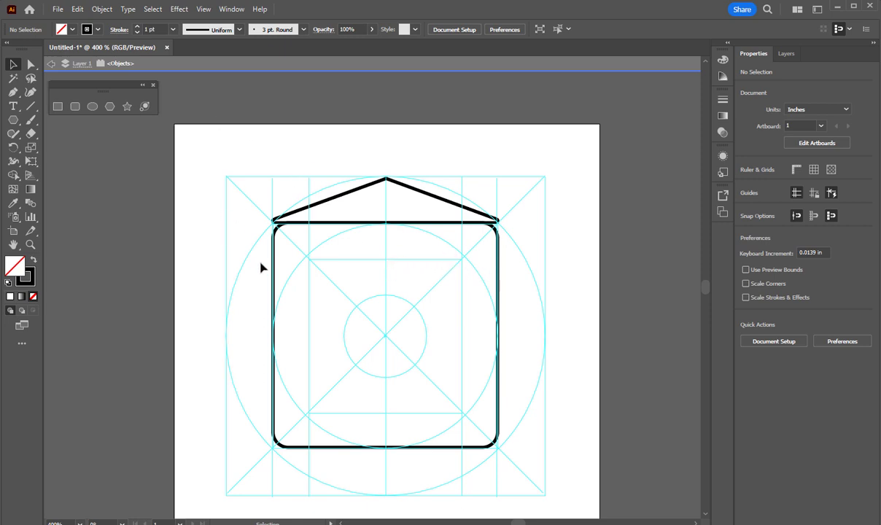
click(275, 248)
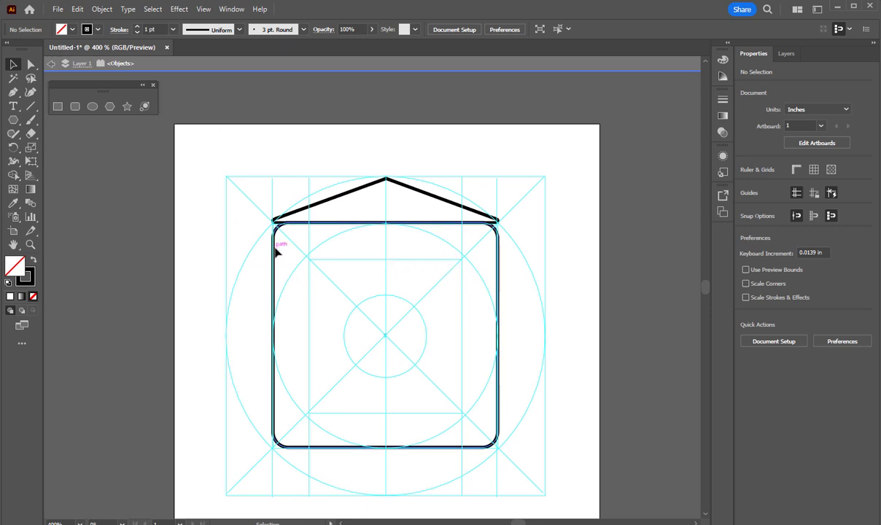
click(65, 29)
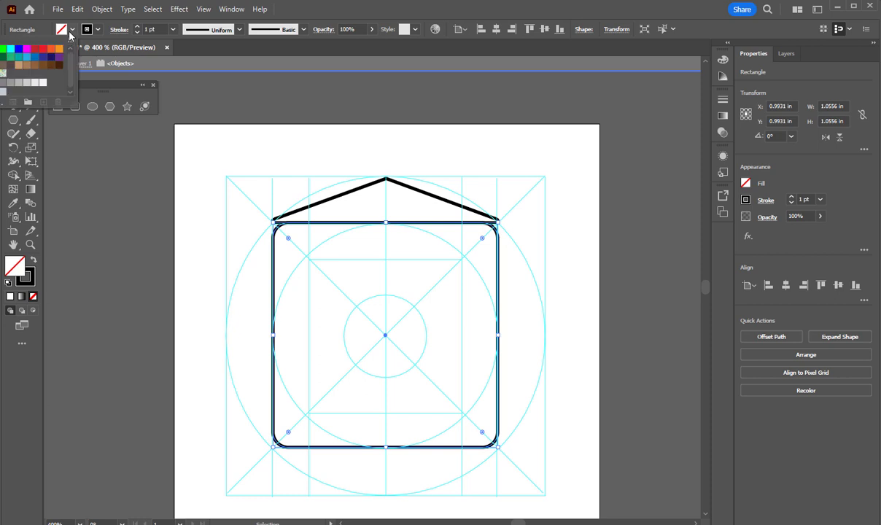
click(35, 56)
click(248, 175)
- Fill the roof triangle with the same blue as the house body
click(381, 196)
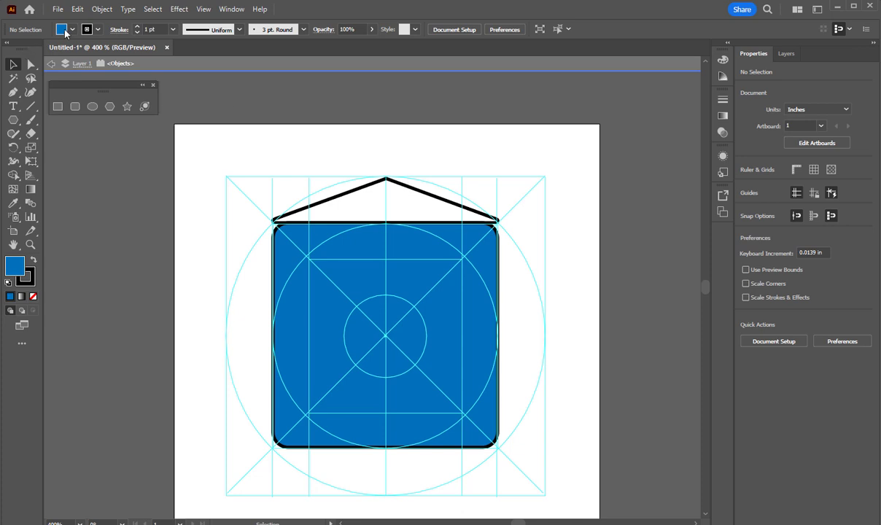
click(430, 197)
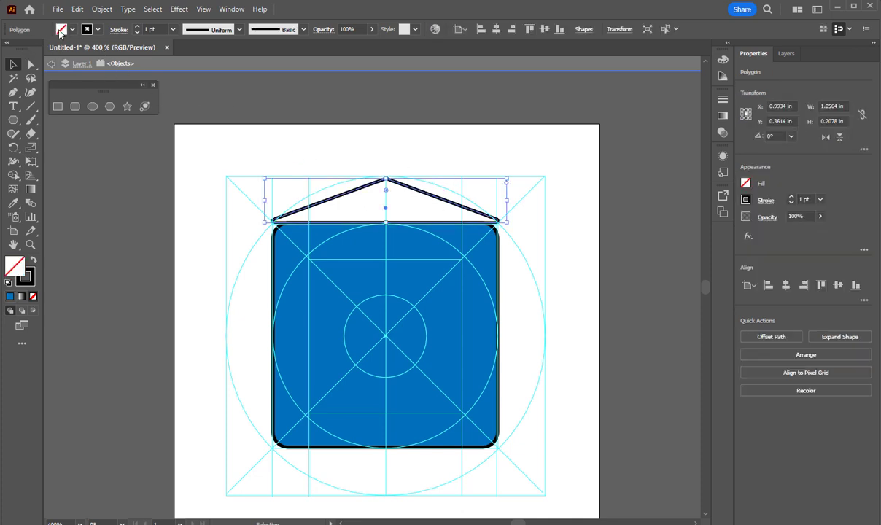
click(60, 31)
click(23, 56)
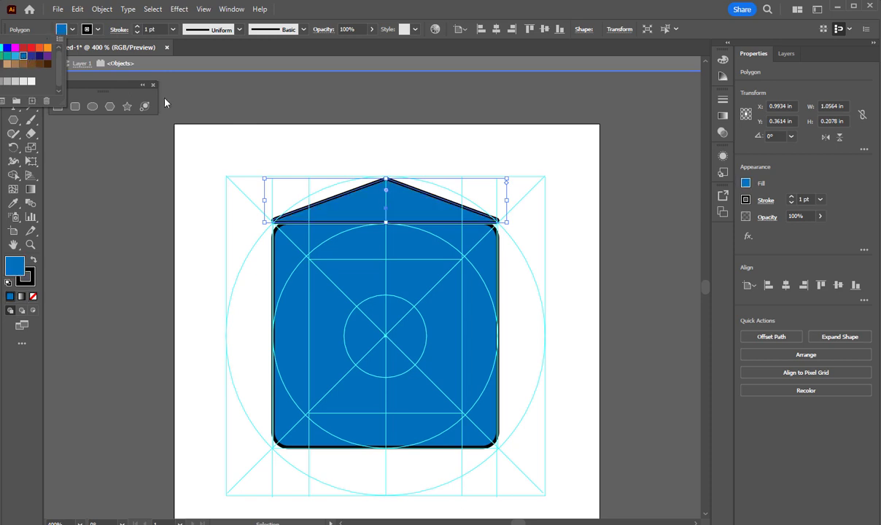
click(657, 293)
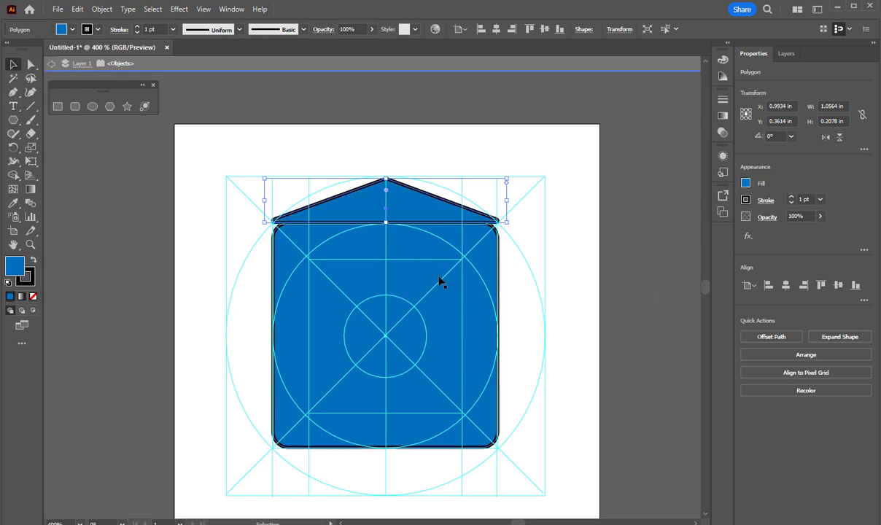
click(631, 285)
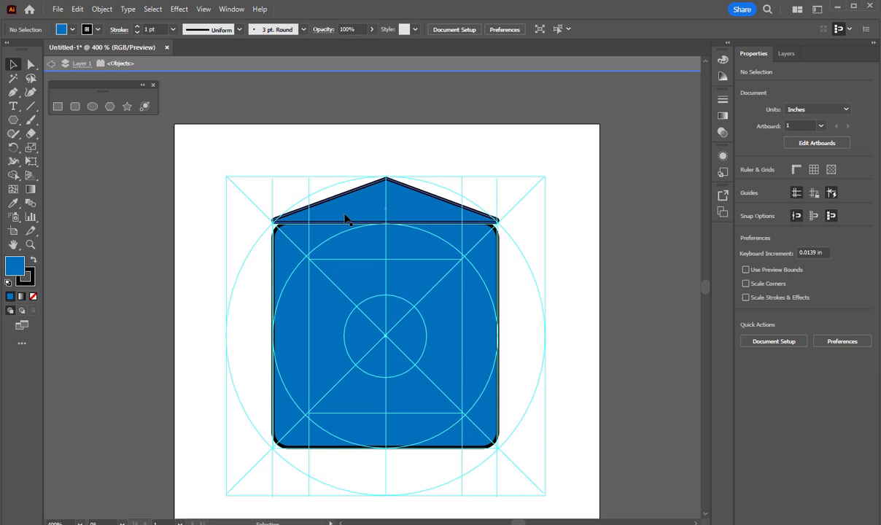
- Draw a 0.1667 in square chimney at the grid's upper-left and move it right onto the roof's left slope
click(394, 309)
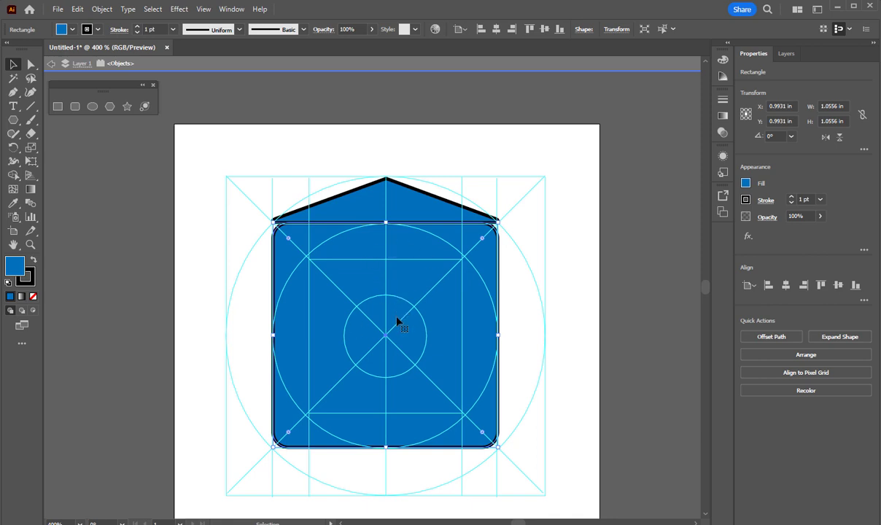
click(58, 108)
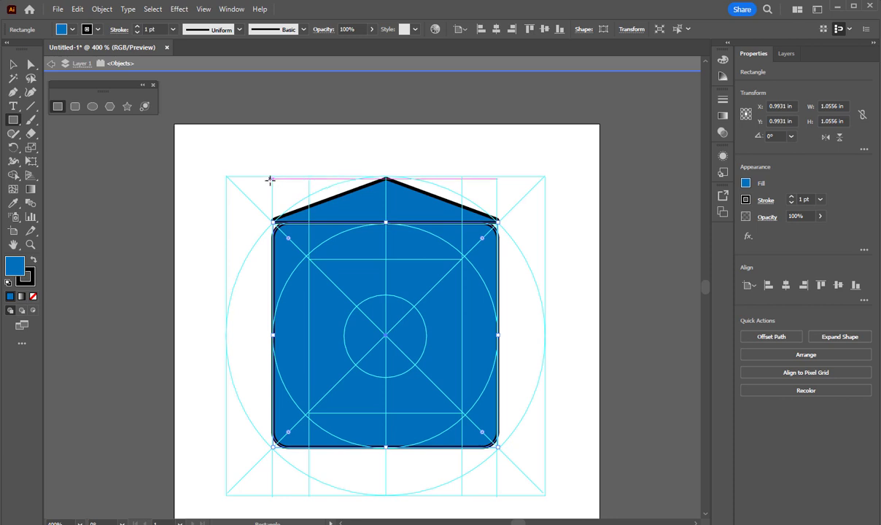
mouse_move(272, 177)
mouse_down()
mouse_move(289, 212)
mouse_move(318, 212)
mouse_move(309, 214)
mouse_up()
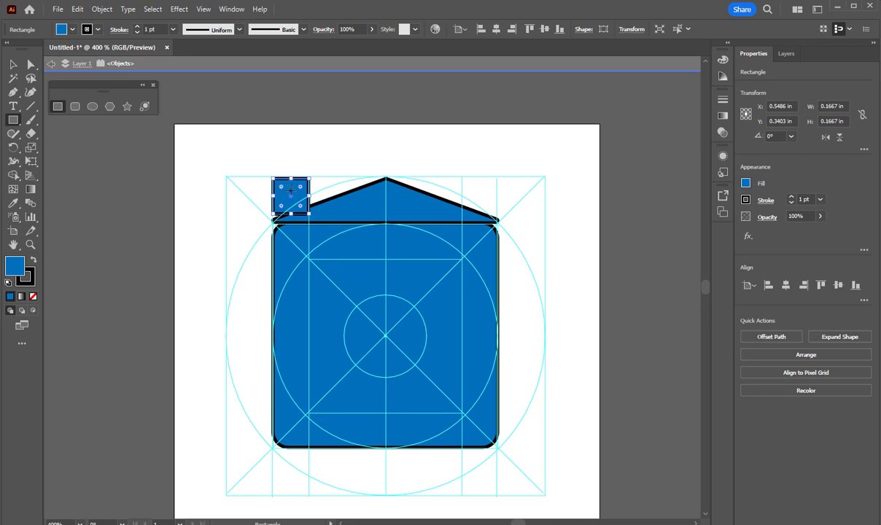
key(shift+m)
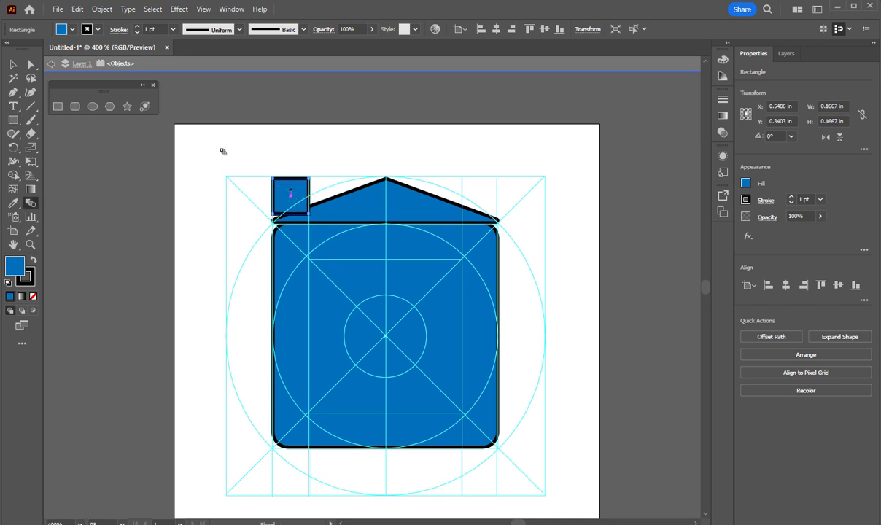
click(11, 65)
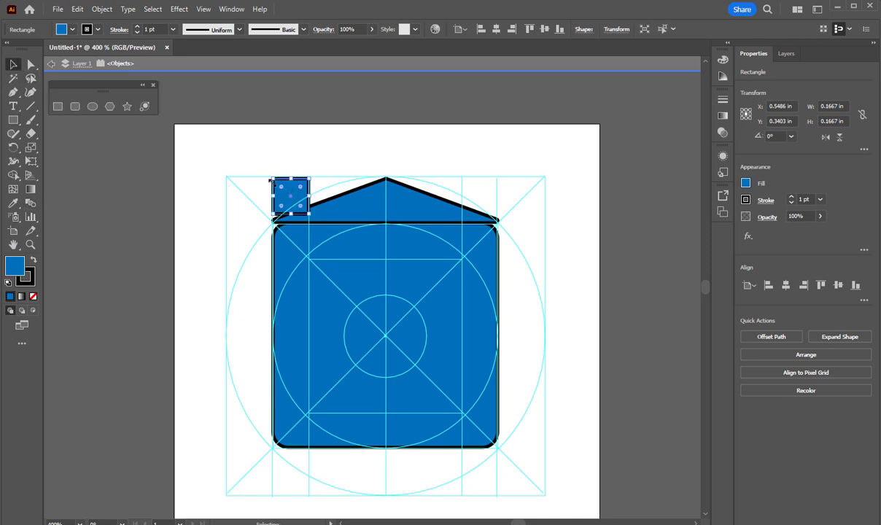
drag(290, 191, 326, 191)
click(571, 291)
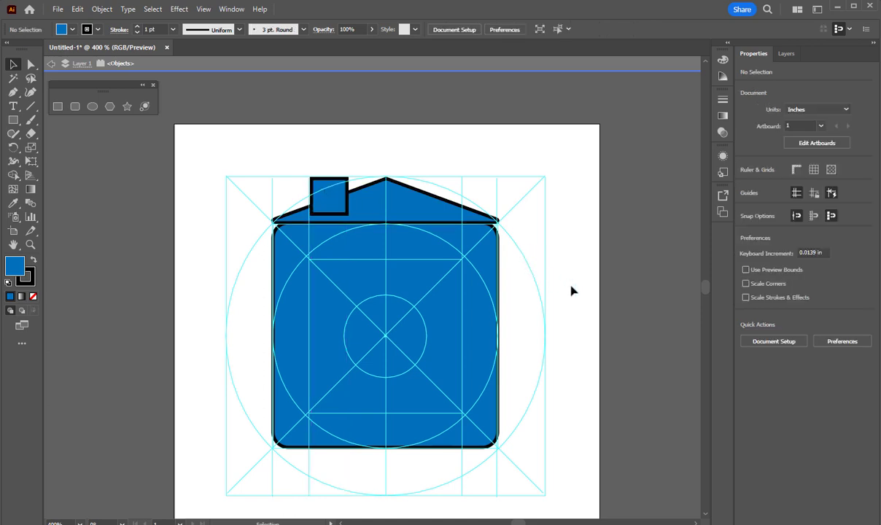
- Duplicate the chimney square, stretch the copy to about 0.228 × 0.5438 in and place it as a door across the body's lower edge
click(339, 207)
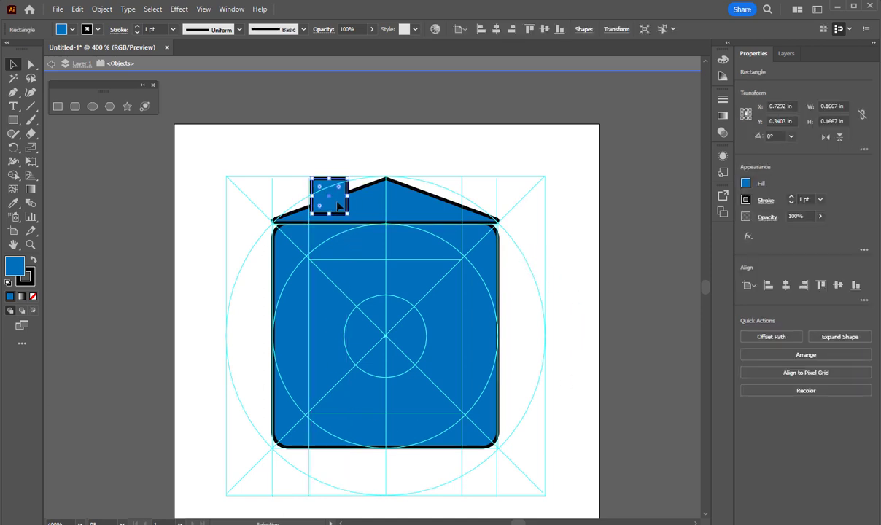
key(a)
key(ctrl+c)
key(ctrl+v)
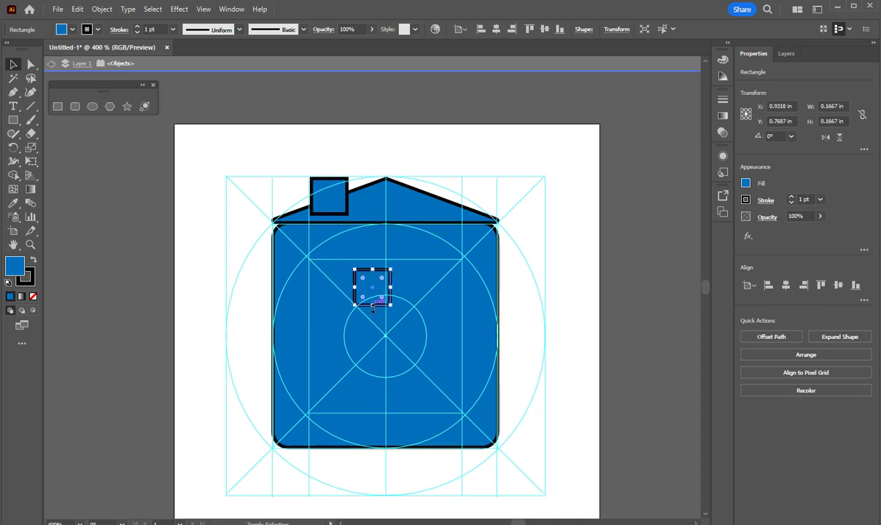
drag(373, 305, 369, 381)
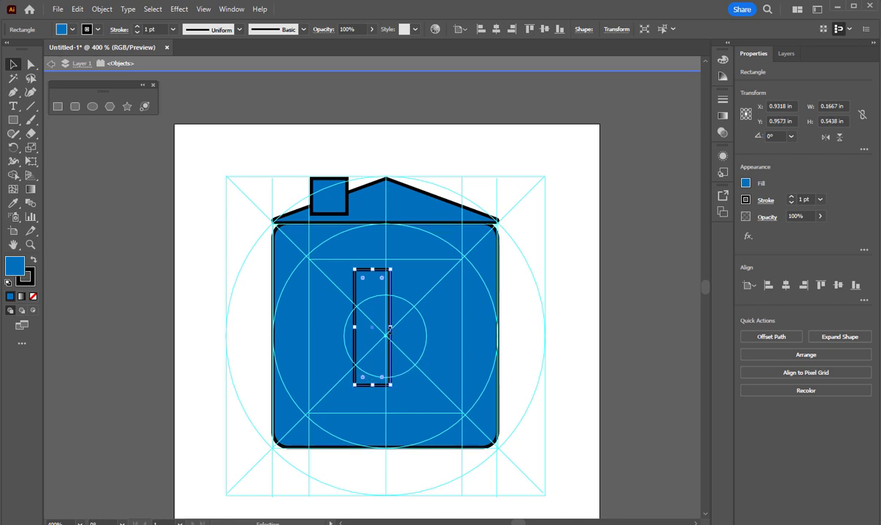
mouse_move(390, 328)
mouse_down()
mouse_move(375, 327)
mouse_move(404, 327)
mouse_up()
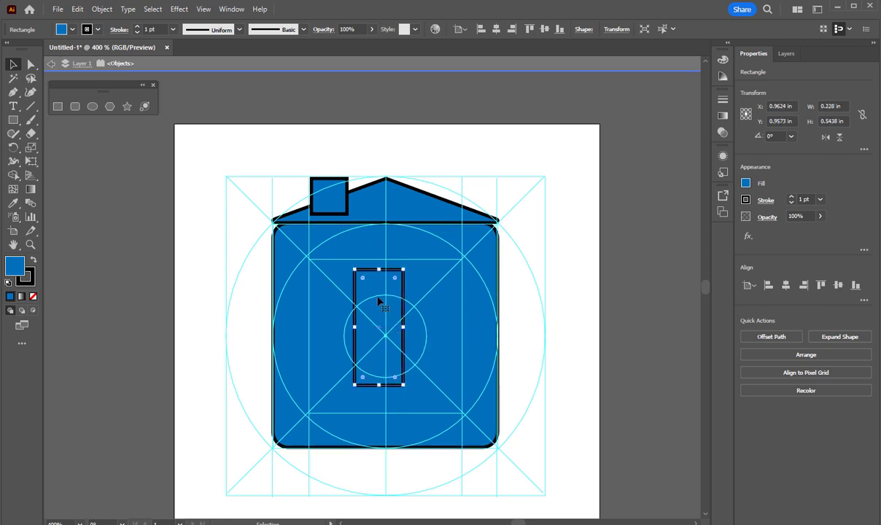
drag(373, 289, 354, 359)
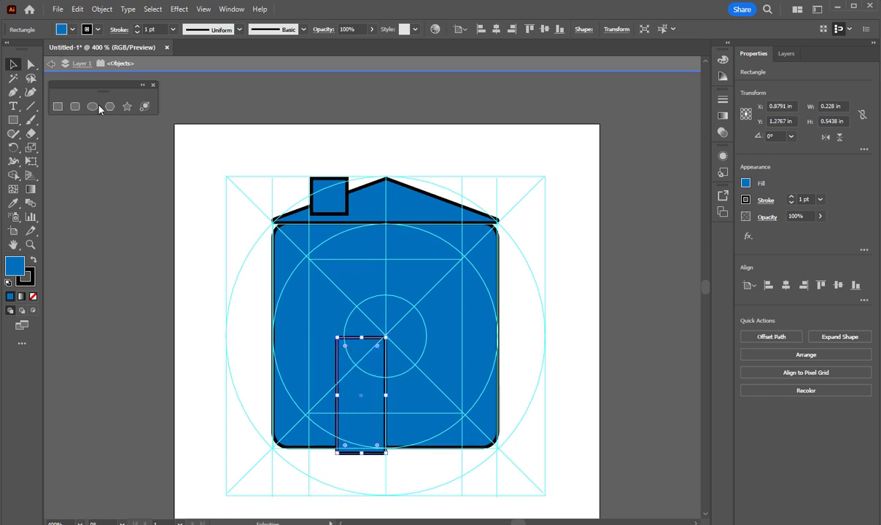
- Fill the door rectangle with red
click(63, 34)
click(22, 48)
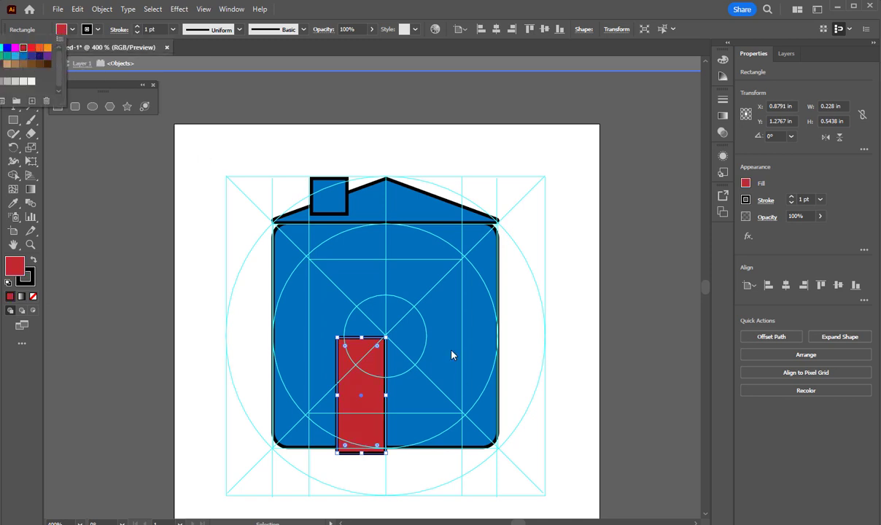
click(540, 378)
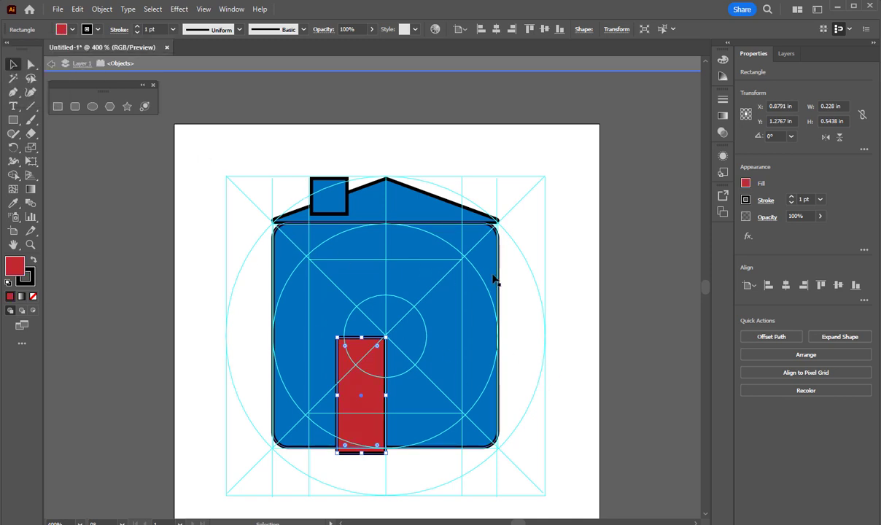
- Unite the chimney, roof triangle and rounded square into a single house shape
click(328, 195)
shift+click(412, 211)
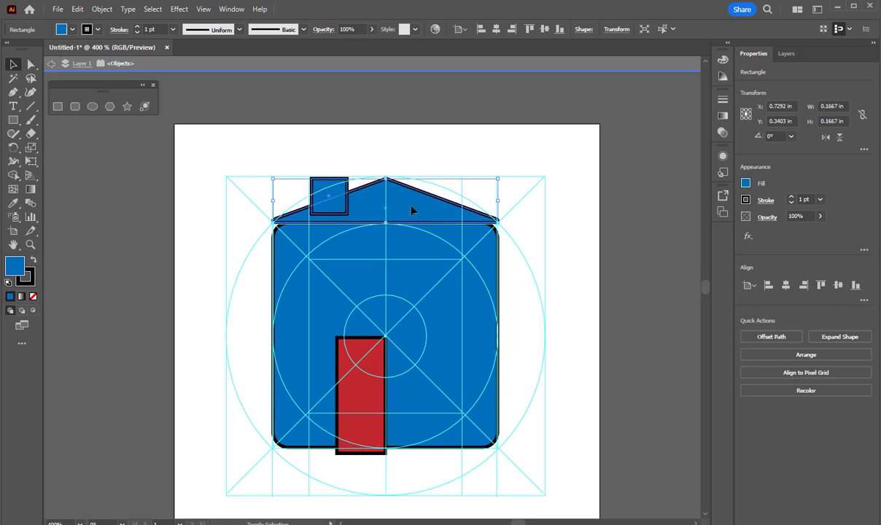
shift+click(464, 254)
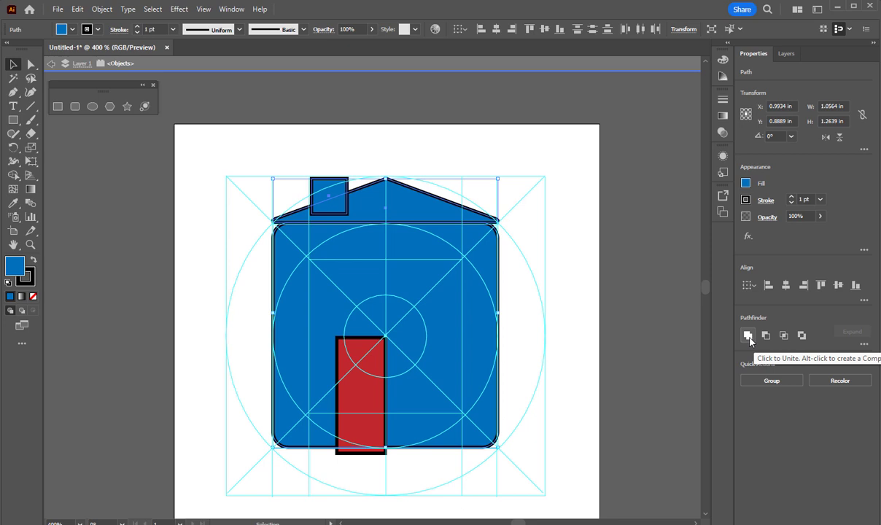
click(748, 335)
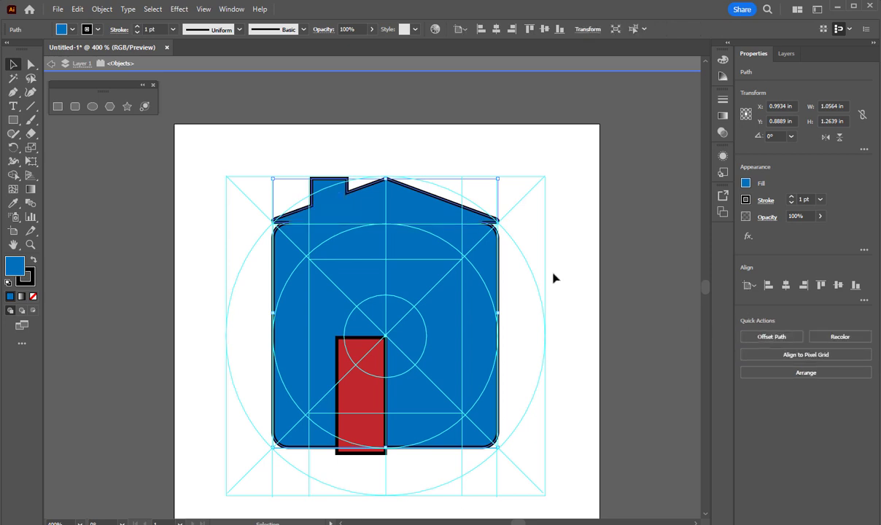
click(522, 259)
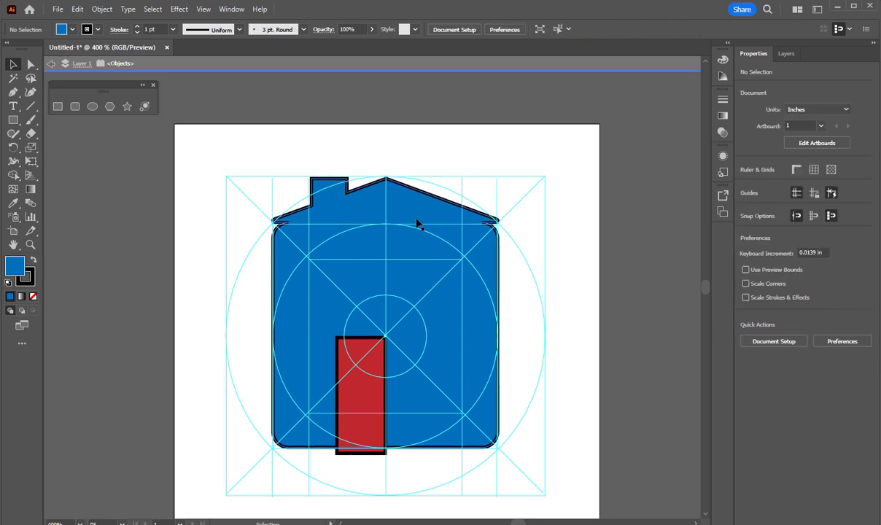
- Cut the door opening out of the house by subtracting the red rectangle with Minus Front
click(468, 393)
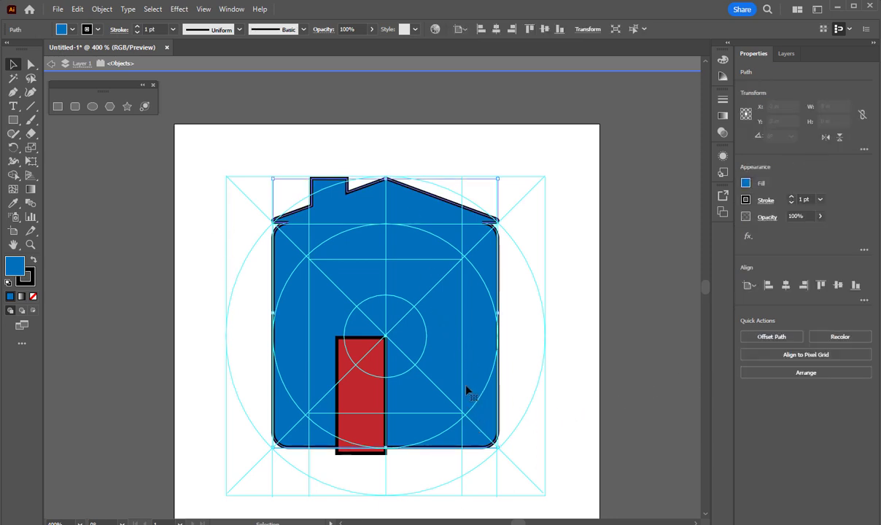
shift+click(371, 398)
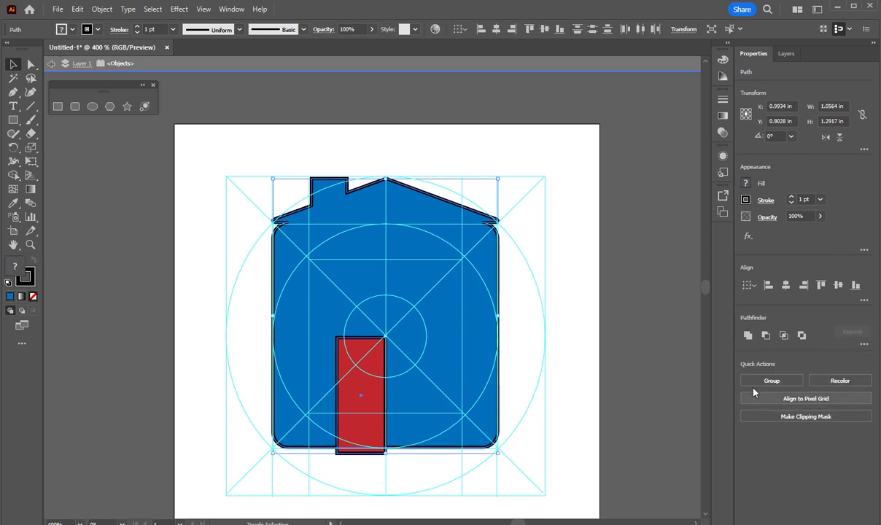
click(765, 335)
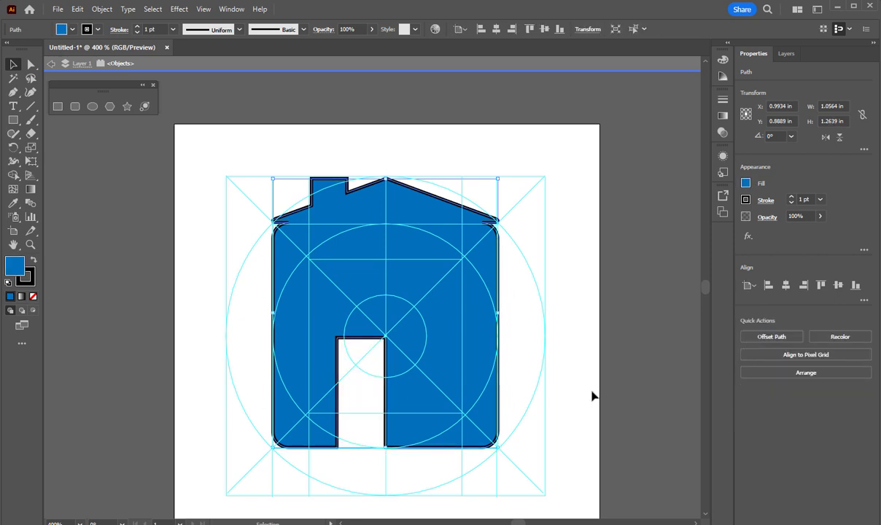
click(563, 418)
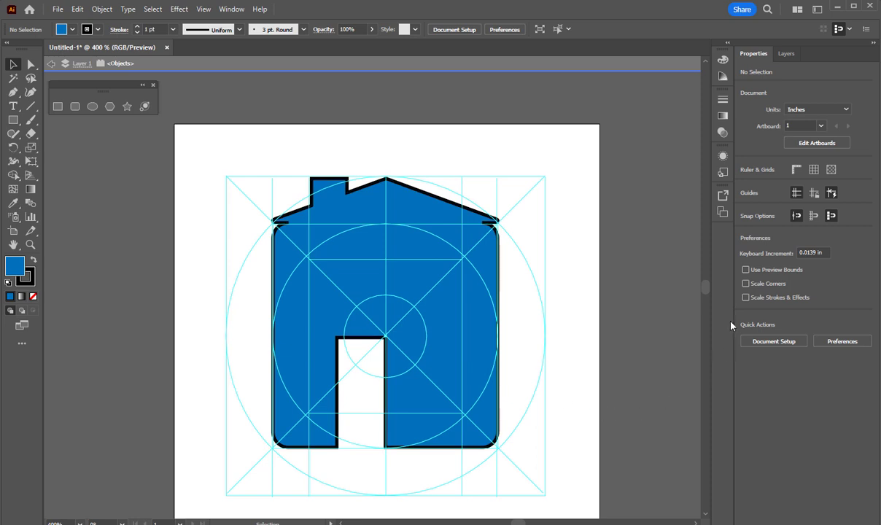
- Hide the icon grid guides and display the list of layer objects
click(203, 8)
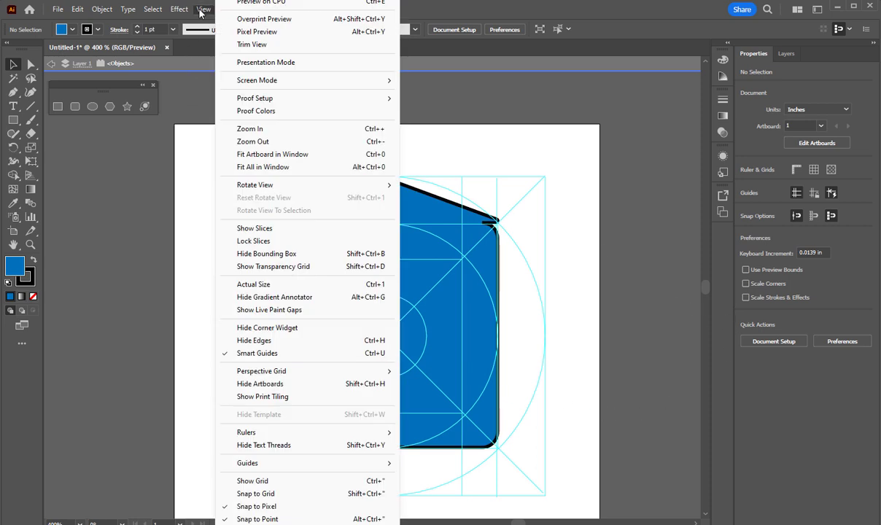
mouse_move(255, 464)
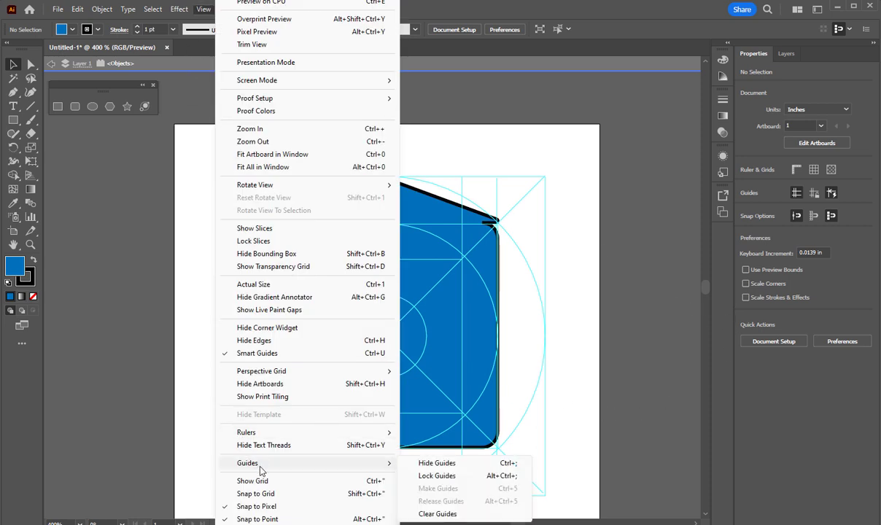
click(451, 467)
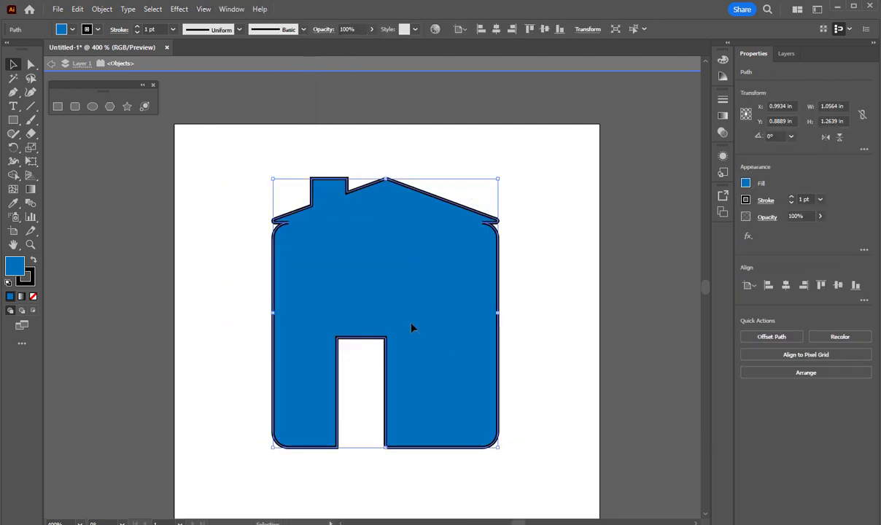
click(617, 320)
click(784, 55)
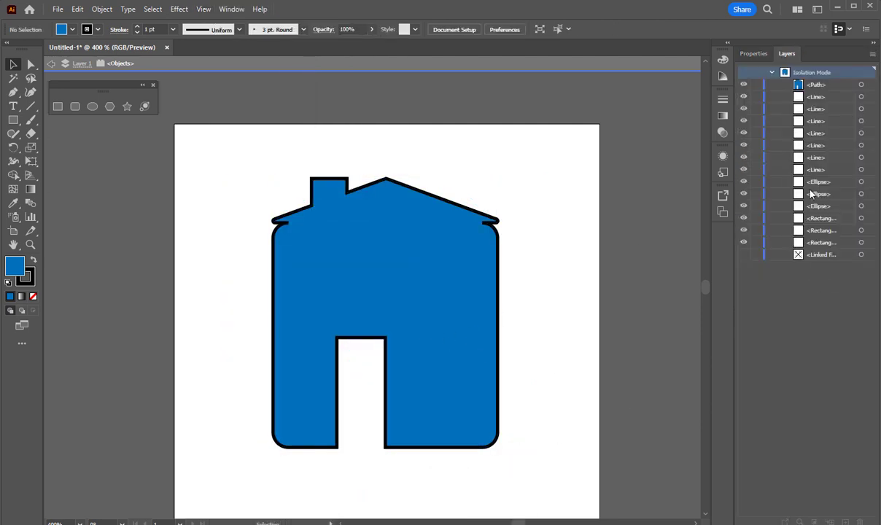
- Set the stroke weight of the combined house shape to 3 pt and deselect it
click(754, 55)
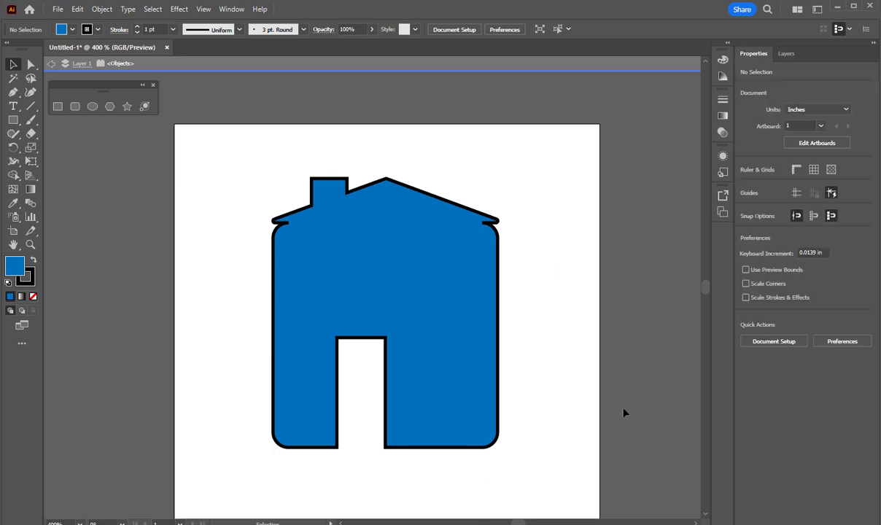
click(393, 315)
click(597, 374)
click(138, 27)
click(393, 216)
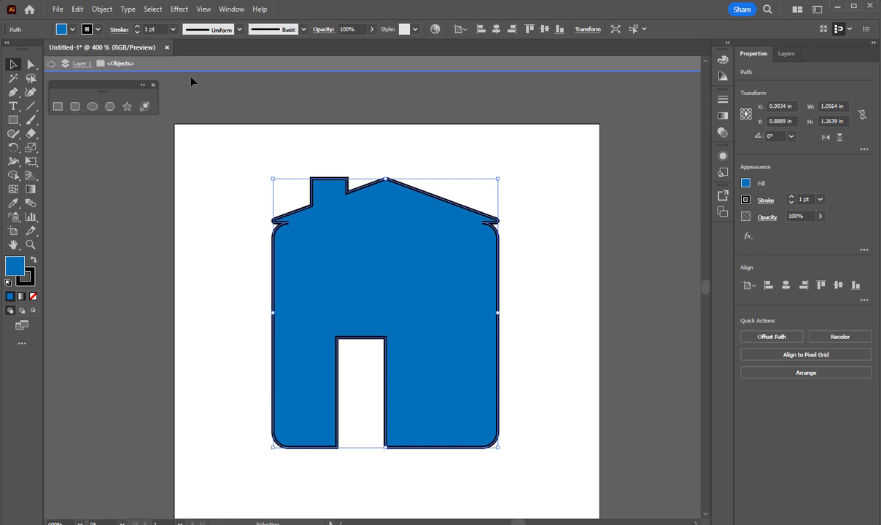
click(137, 26)
click(138, 27)
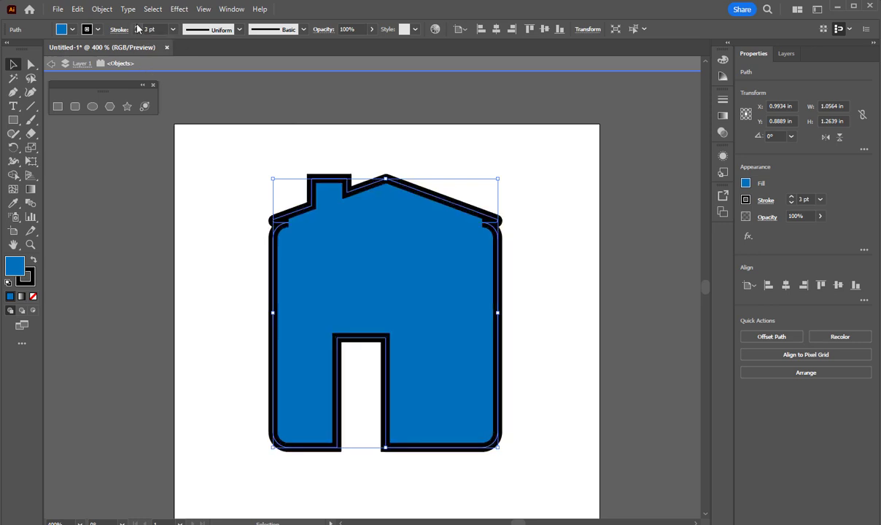
click(660, 268)
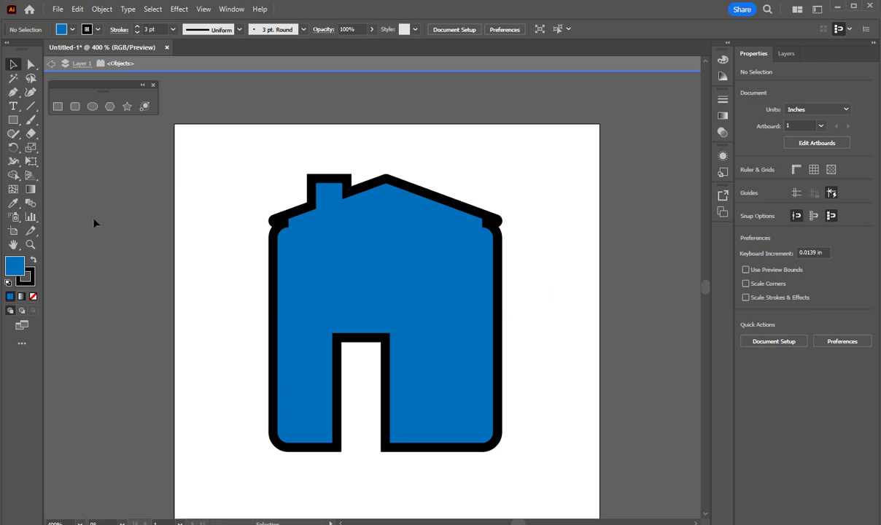
- Examine how the outlined house icon reads at small display sizes, down to 33.33% and back up to 200%
click(30, 244)
alt+click(278, 260)
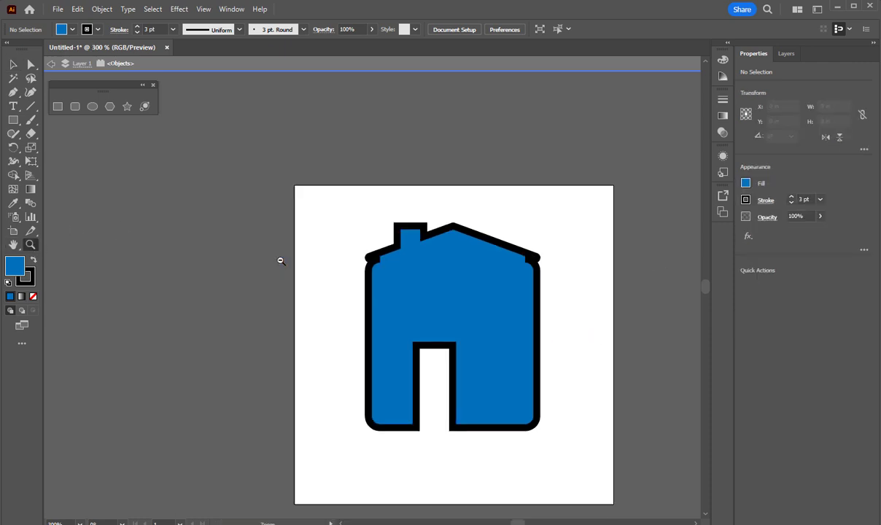
alt+click(508, 291)
alt+click(301, 305)
alt+click(419, 323)
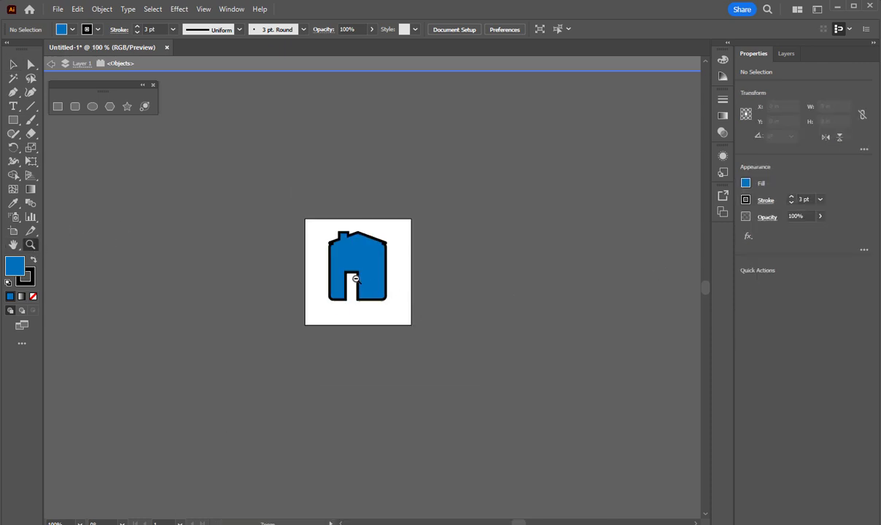
alt+click(337, 264)
alt+click(338, 260)
alt+click(371, 290)
alt+click(371, 290)
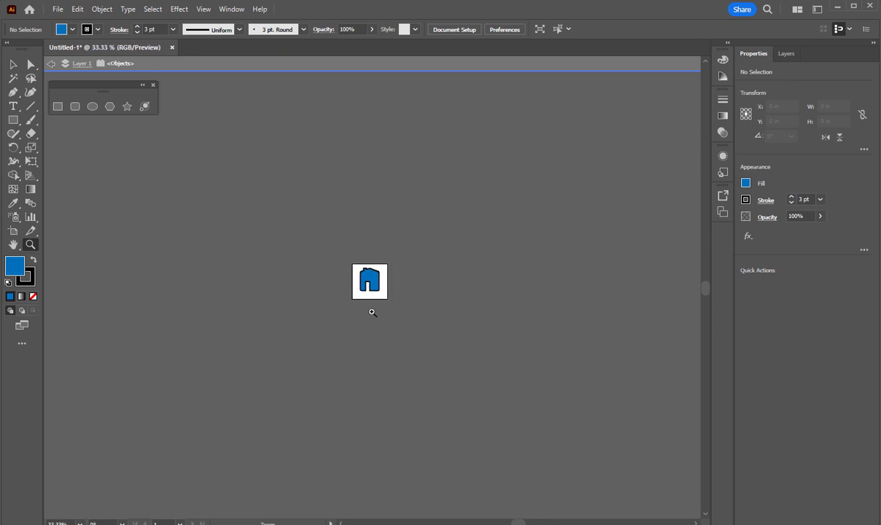
click(369, 285)
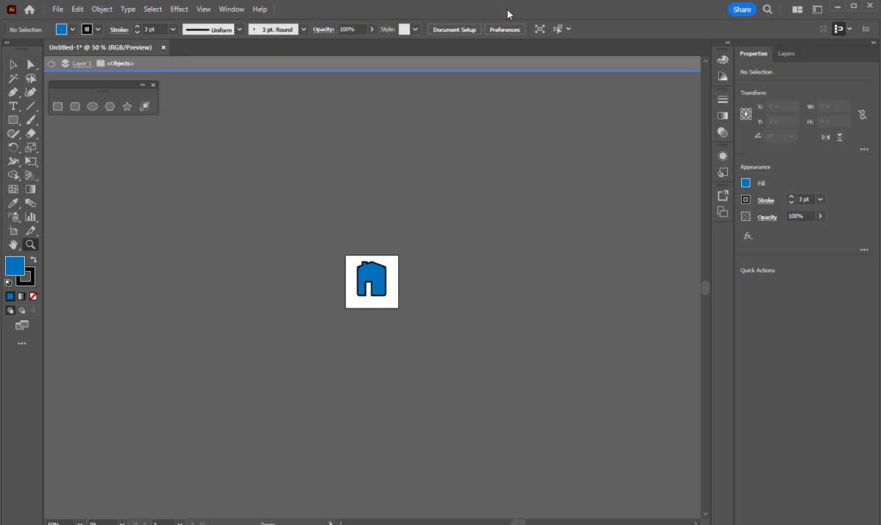
click(350, 275)
click(354, 277)
click(387, 282)
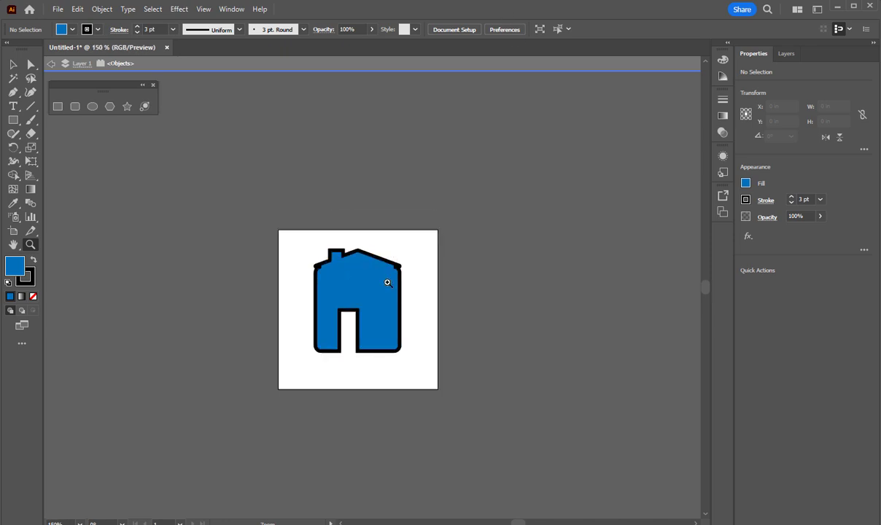
click(346, 333)
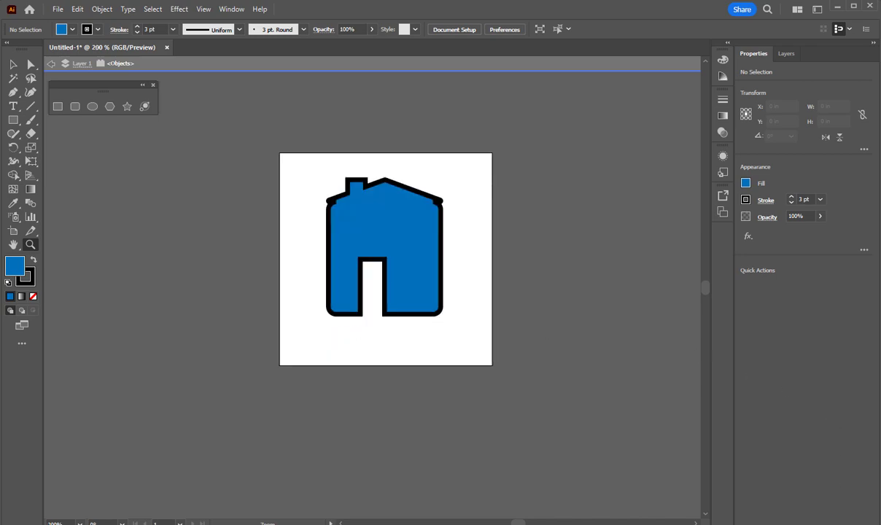